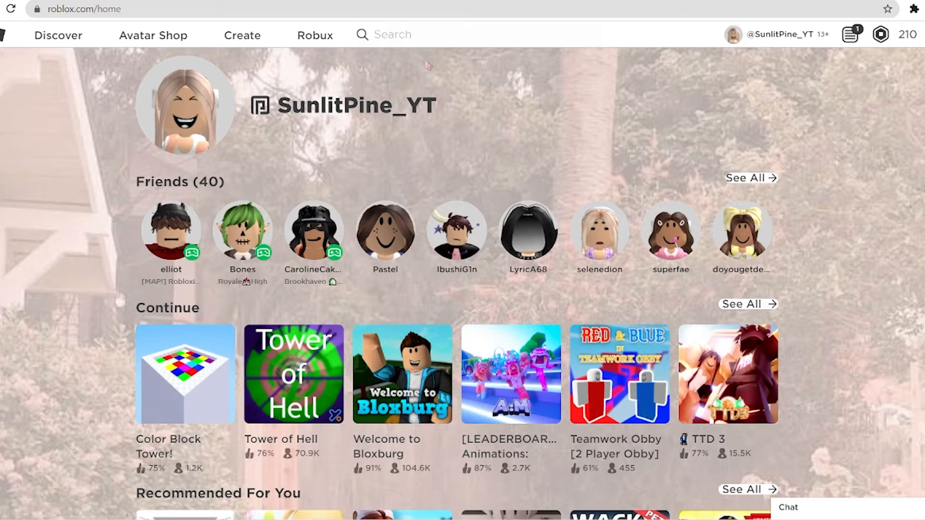
Step: View the download pages for the RobloxRig_Man and RobloxRig_Woman archives
{"action": "left_click", "coordinate": [210, 0]}
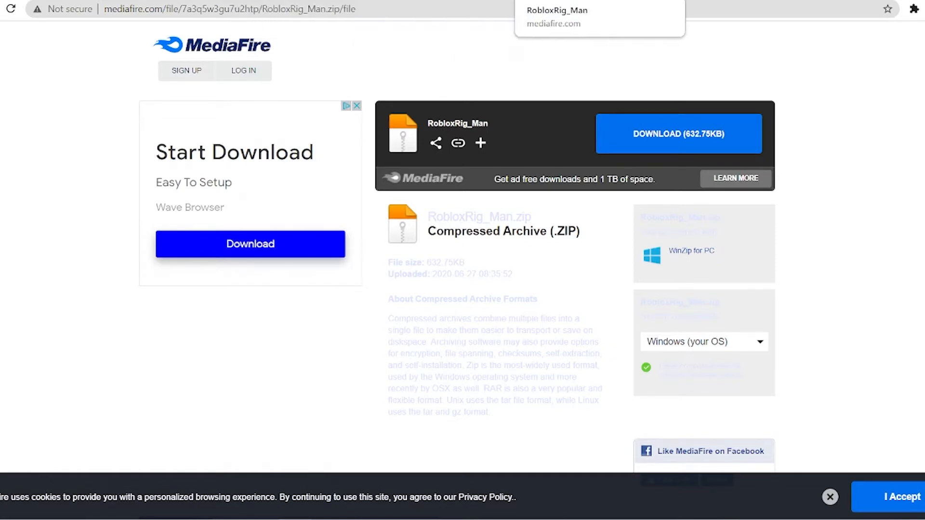
{"action": "left_click", "coordinate": [299, 0]}
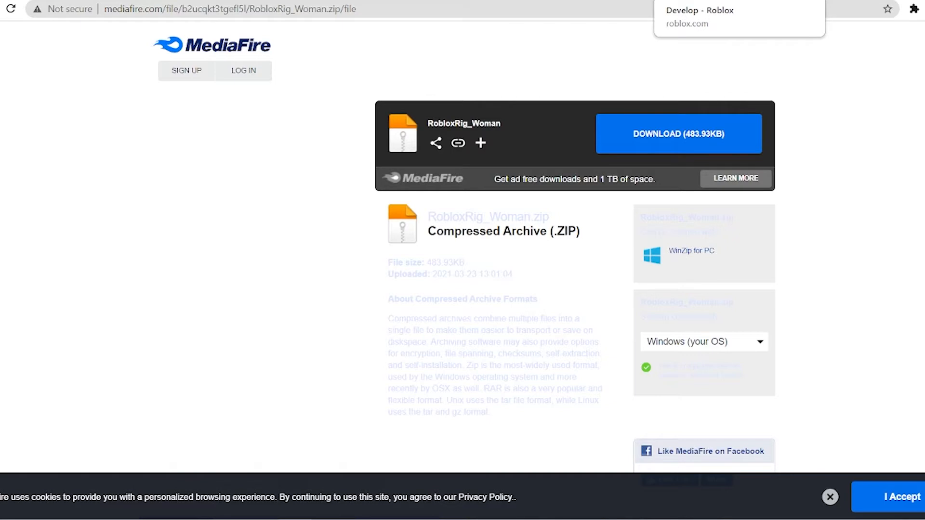
Step: Start a new experience from the Roblox Develop page and create it in Roblox Studio with the Classic Baseplate template
{"action": "left_click", "coordinate": [699, 0]}
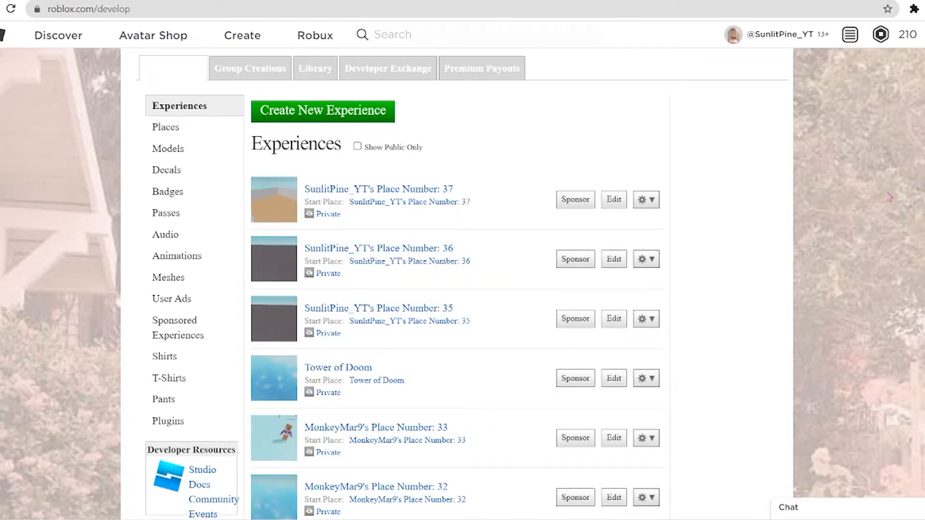
{"action": "left_click", "coordinate": [334, 114]}
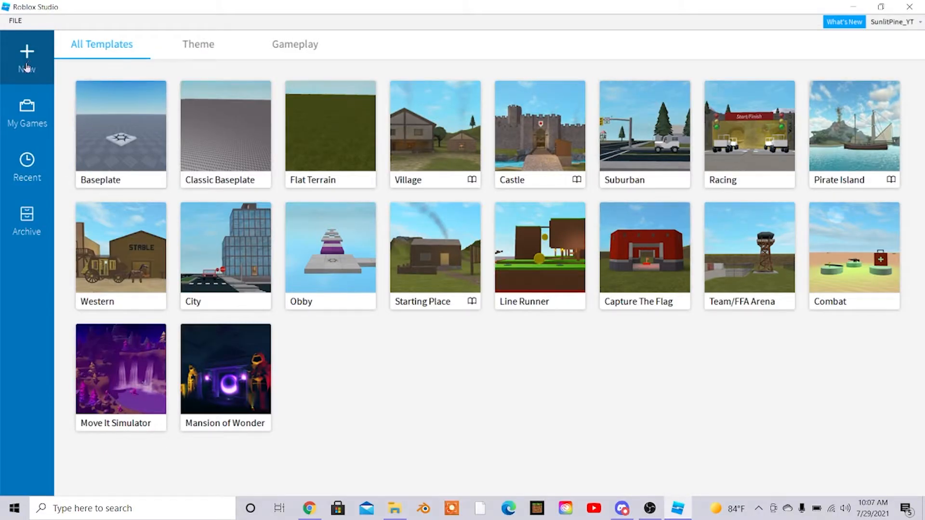
{"action": "left_click", "coordinate": [231, 121]}
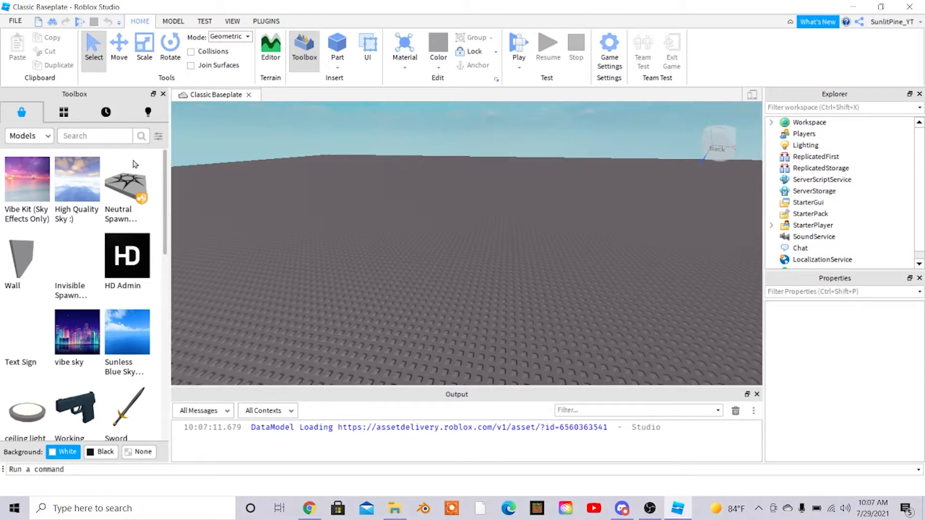
Step: Search the Toolbox plugins for "Load Character"
{"action": "left_click", "coordinate": [40, 138]}
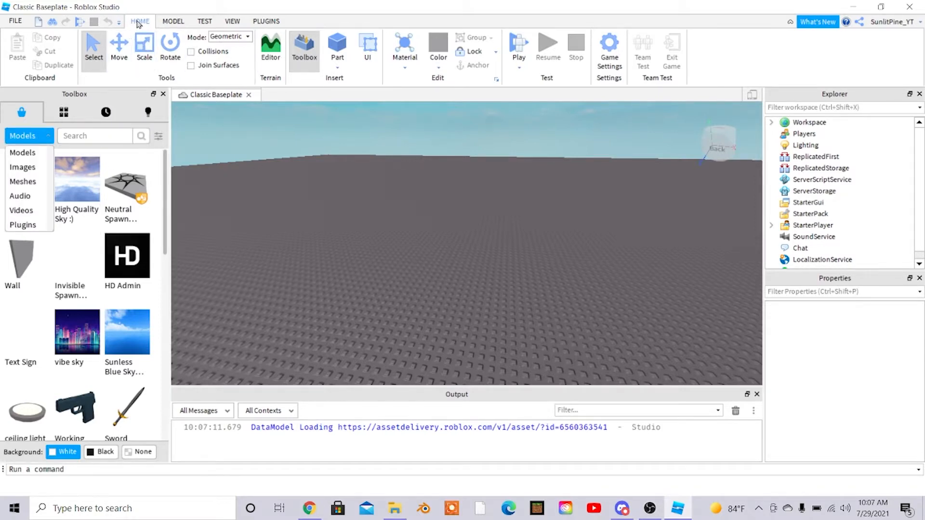
{"action": "left_click", "coordinate": [312, 60]}
{"action": "left_click", "coordinate": [312, 62]}
{"action": "left_click", "coordinate": [36, 226]}
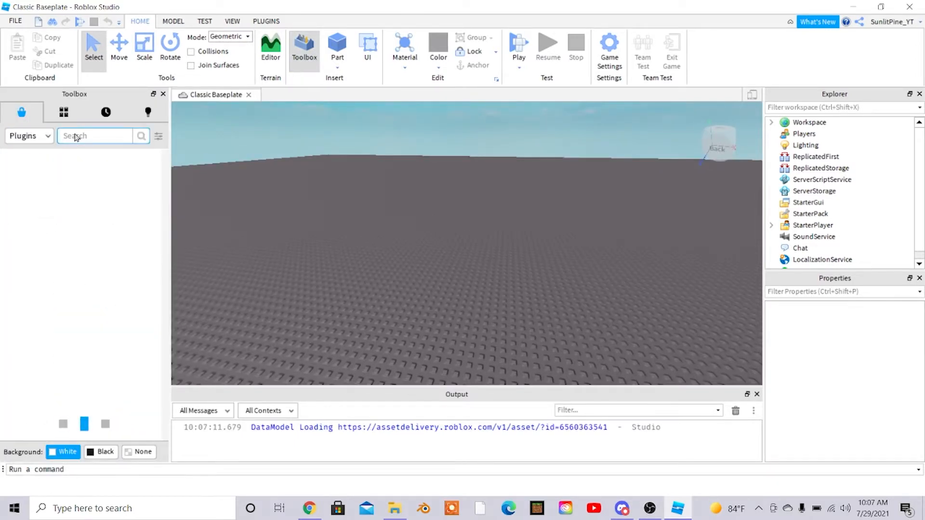
{"action": "left_click", "coordinate": [77, 138]}
{"action": "type", "text": "Load C"}
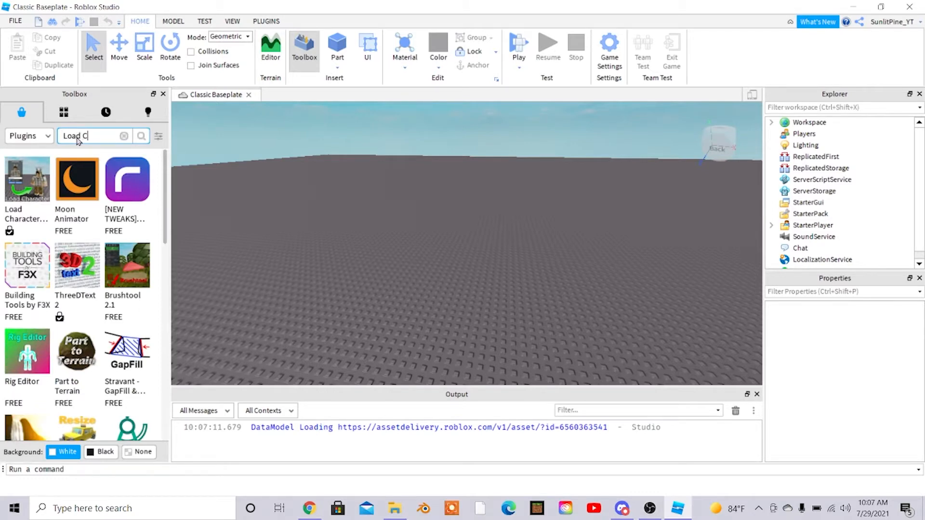
{"action": "type", "text": "haracter"}
{"action": "key", "text": "Return"}
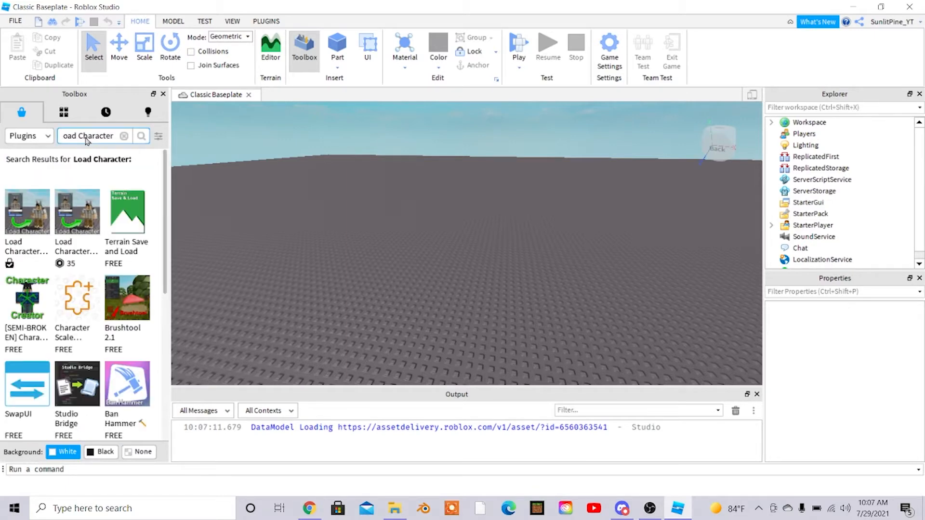
Step: Check the installation status of the Load Character plugin and return to the marketplace models
{"action": "left_click", "coordinate": [38, 232]}
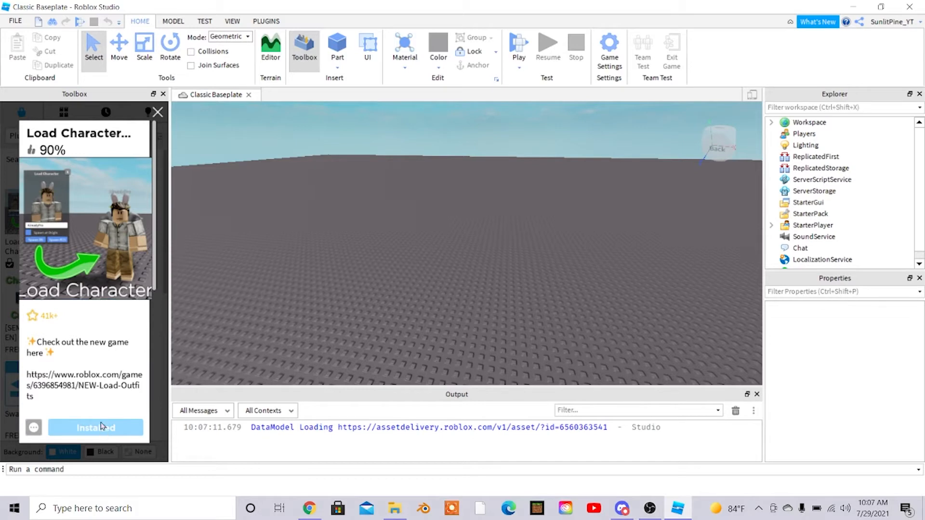
{"action": "left_click", "coordinate": [157, 113]}
{"action": "left_click", "coordinate": [147, 111]}
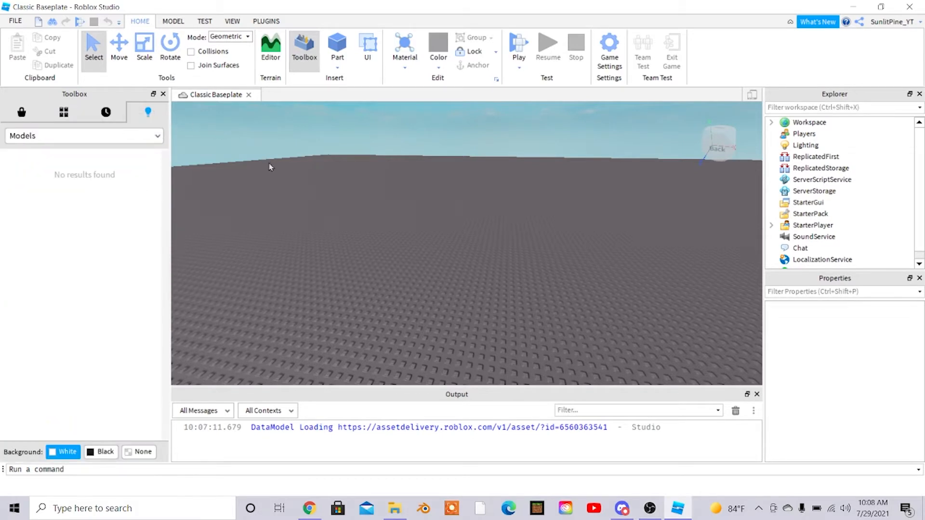
{"action": "left_click", "coordinate": [21, 112]}
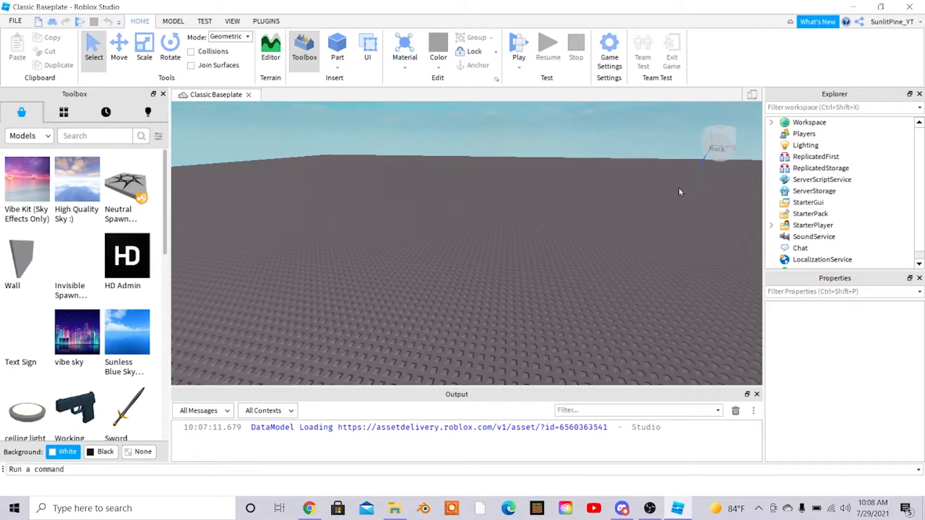
Step: Open the Load Character plugin
{"action": "left_click", "coordinate": [267, 22]}
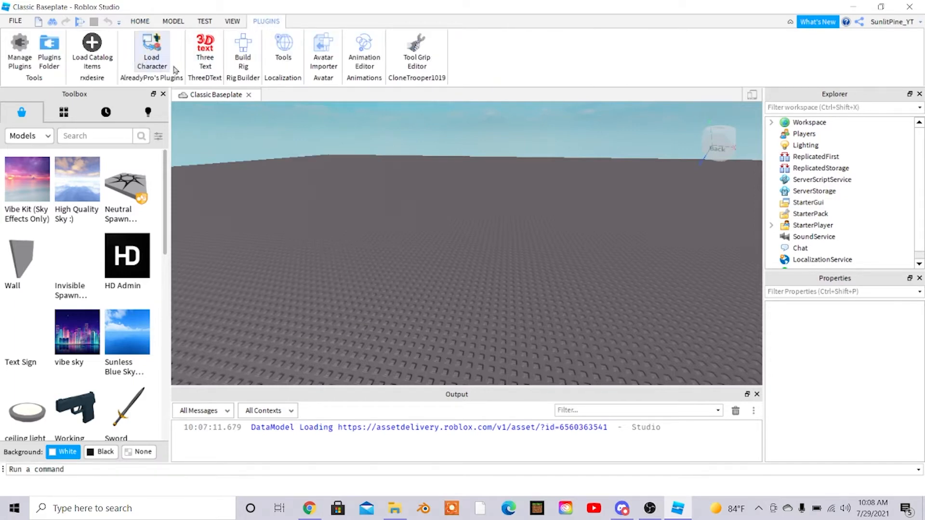
{"action": "left_click", "coordinate": [140, 21]}
{"action": "left_click", "coordinate": [266, 21]}
{"action": "left_click", "coordinate": [143, 55]}
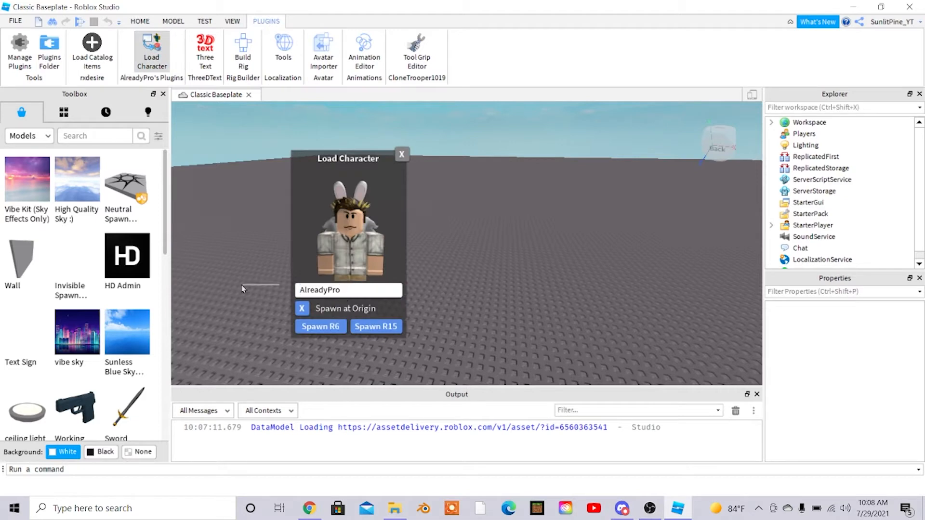
Step: Enter the avatar's Roblox username, spawn the character as R6 at the origin, and close the plugin window
{"action": "left_click", "coordinate": [346, 290]}
{"action": "key", "text": "BackSpace"}
{"action": "key", "text": "BackSpace"}
{"action": "key", "text": "BackSpace"}
{"action": "key", "text": "BackSpace"}
{"action": "key", "text": "BackSpace"}
{"action": "key", "text": "BackSpace"}
{"action": "key", "text": "BackSpace"}
{"action": "key", "text": "BackSpace"}
{"action": "key", "text": "BackSpace"}
{"action": "type", "text": "Sun"}
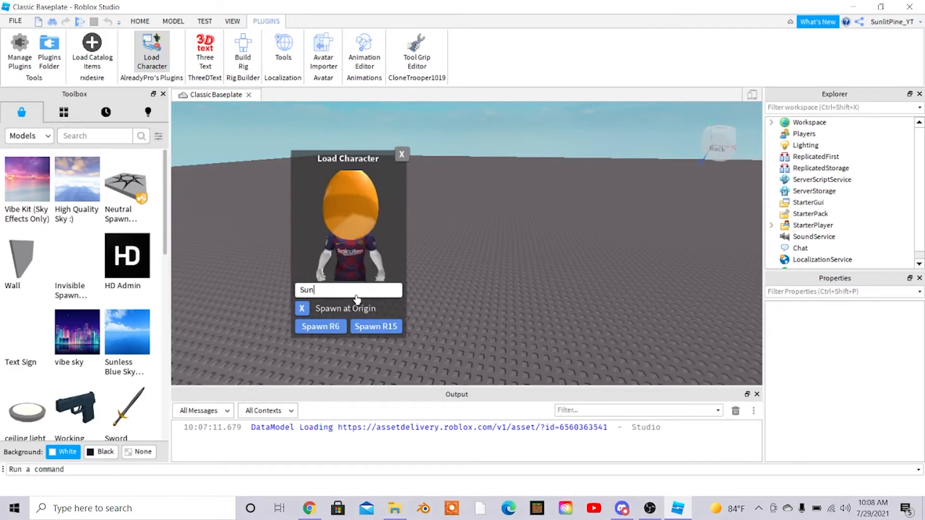
{"action": "type", "text": "litPine_YT"}
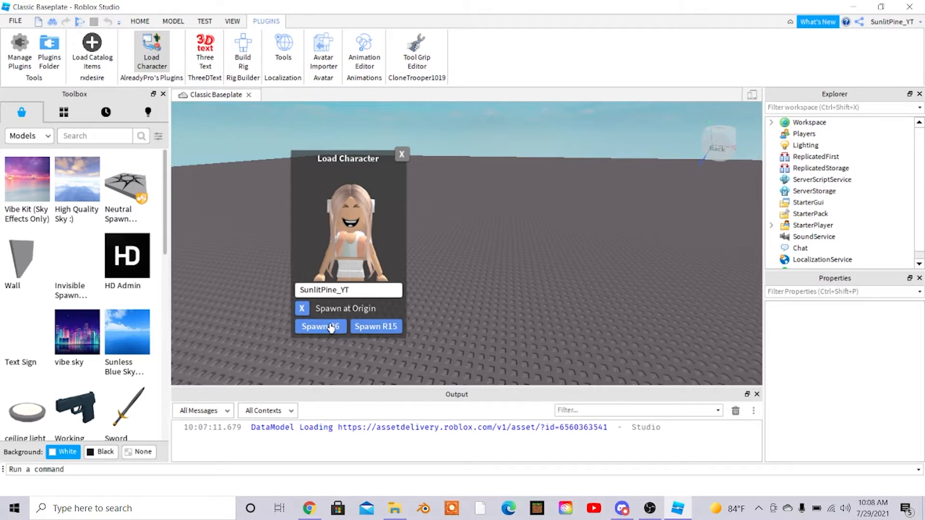
{"action": "left_click", "coordinate": [330, 327]}
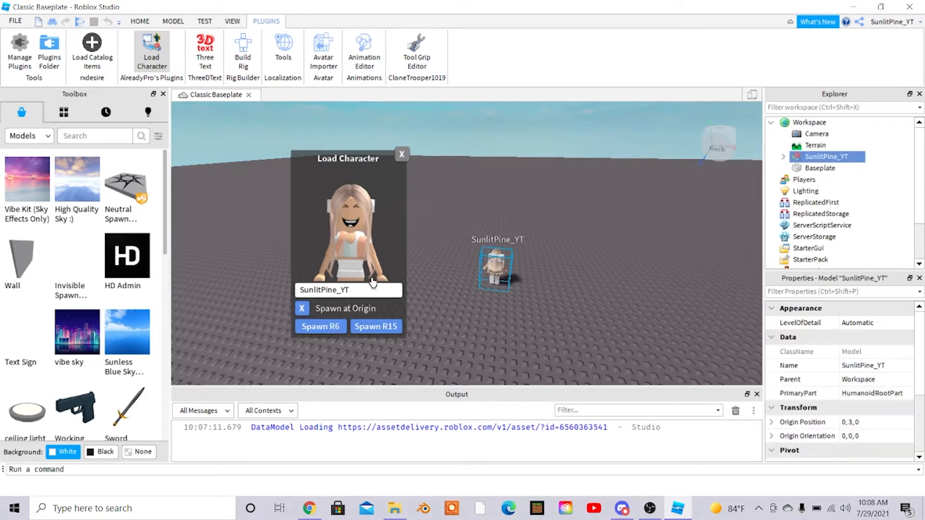
{"action": "left_click", "coordinate": [401, 154]}
Step: Examine the spawned character from the front, its component list in the Explorer, and the available window display options
{"action": "key", "text": "f"}
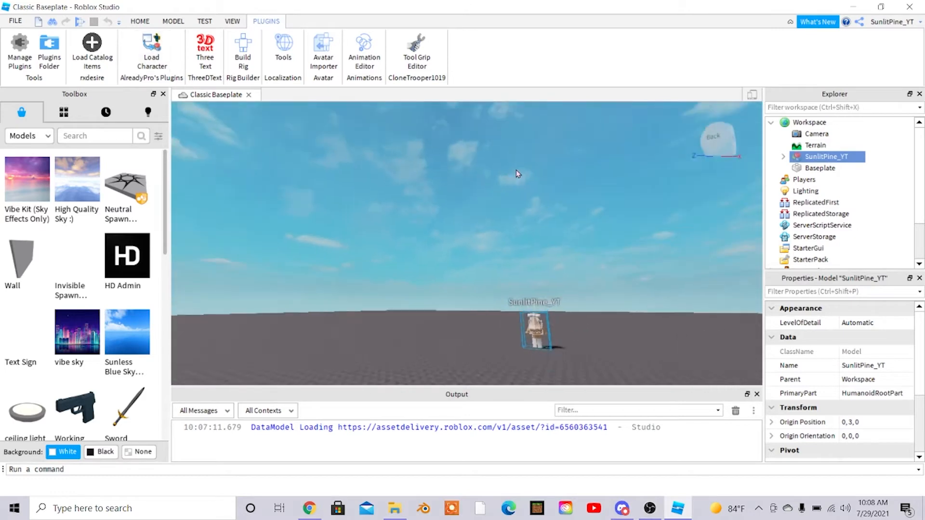
{"action": "left_click", "coordinate": [586, 181]}
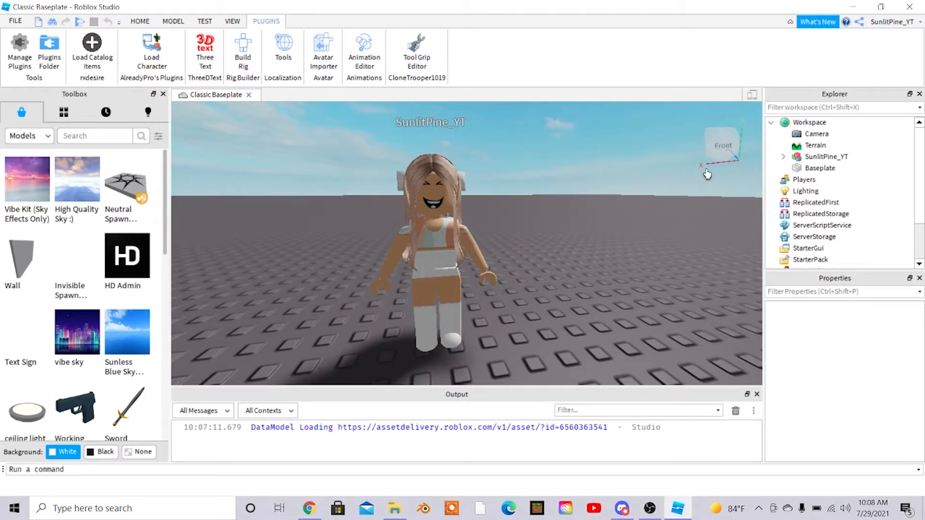
{"action": "left_click", "coordinate": [475, 243]}
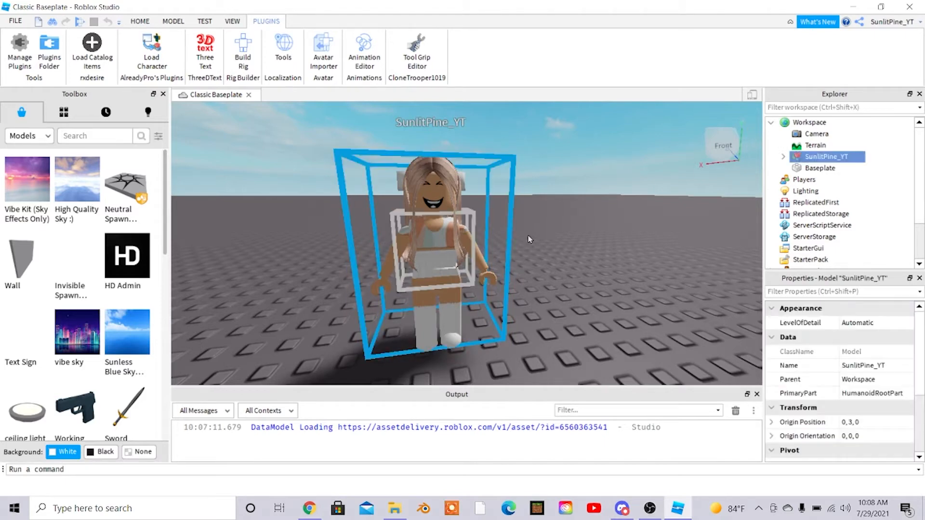
{"action": "left_click", "coordinate": [785, 157]}
{"action": "scroll", "coordinate": [826, 193], "scroll_direction": "down", "scroll_amount": 3}
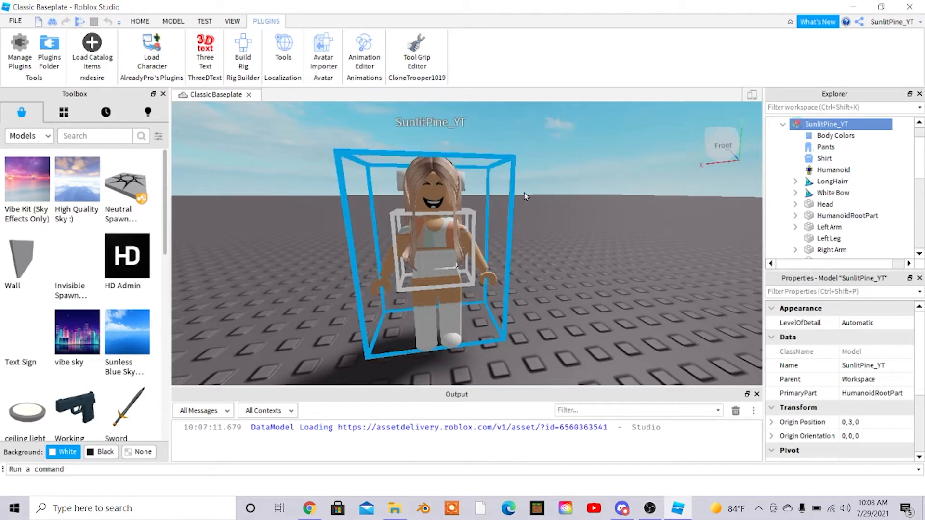
{"action": "scroll", "coordinate": [790, 159], "scroll_direction": "up", "scroll_amount": 3}
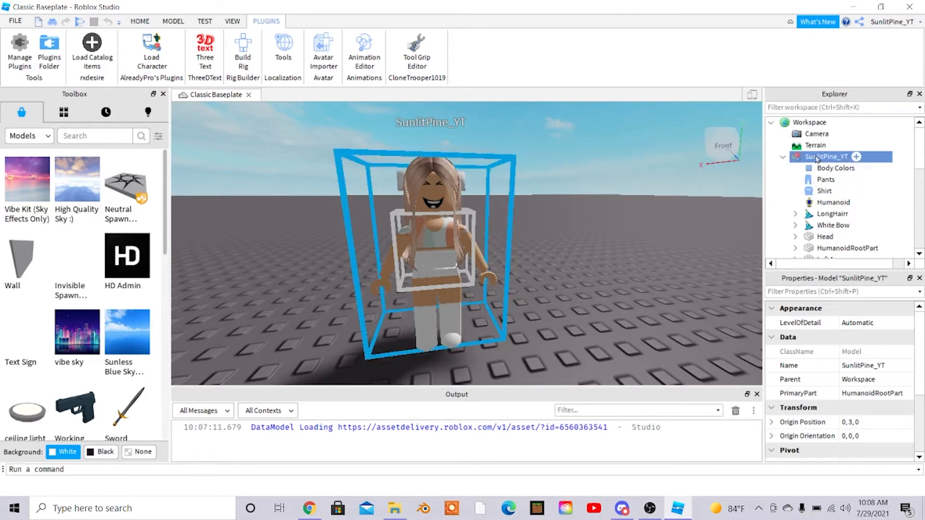
{"action": "left_click", "coordinate": [783, 157]}
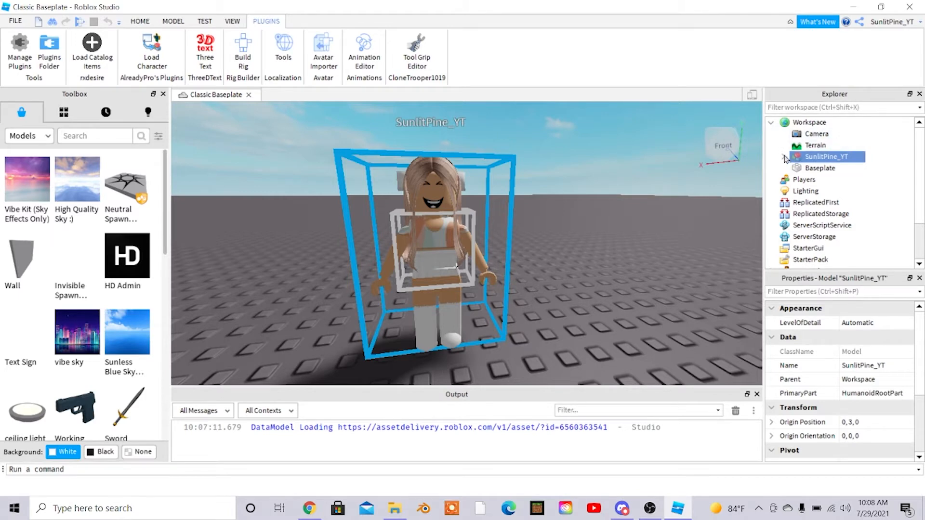
{"action": "left_click", "coordinate": [140, 22]}
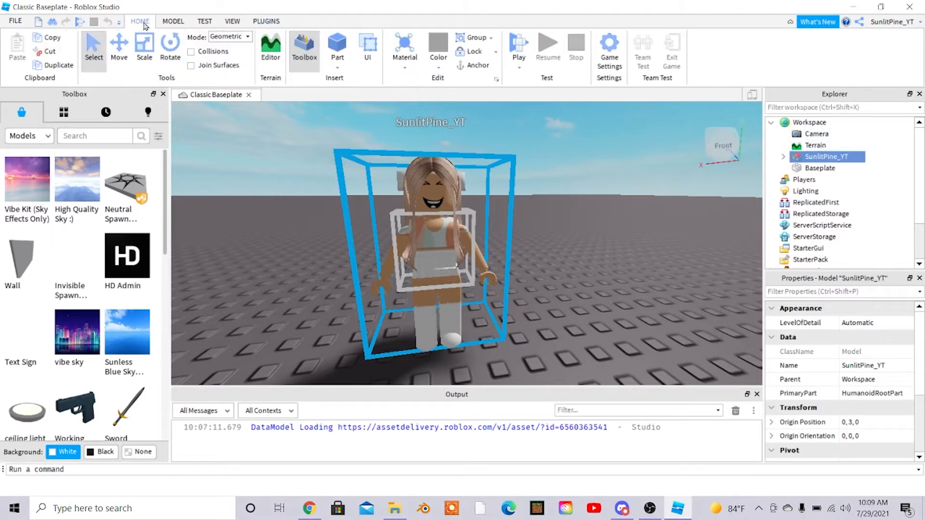
{"action": "left_click", "coordinate": [232, 21]}
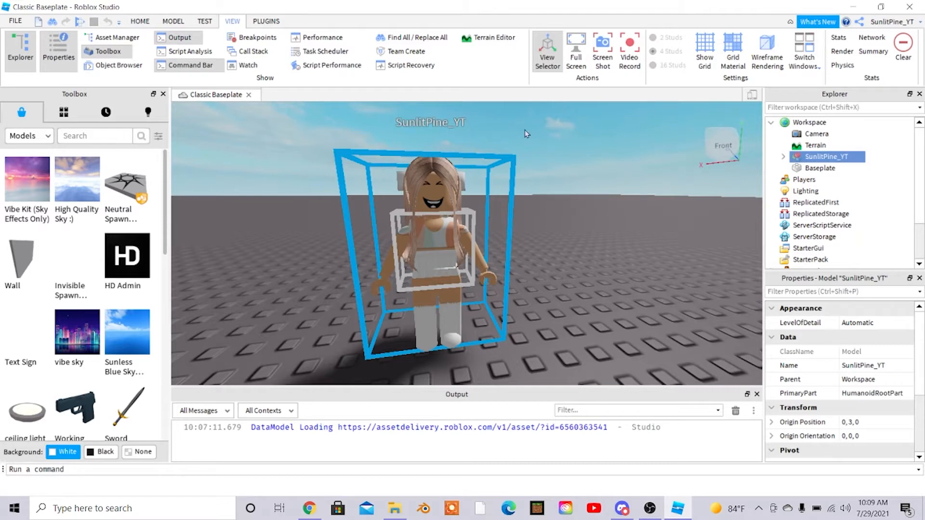
Step: Delete the face from the character model's Head
{"action": "left_click", "coordinate": [783, 157]}
{"action": "scroll", "coordinate": [790, 212], "scroll_direction": "down", "scroll_amount": 1}
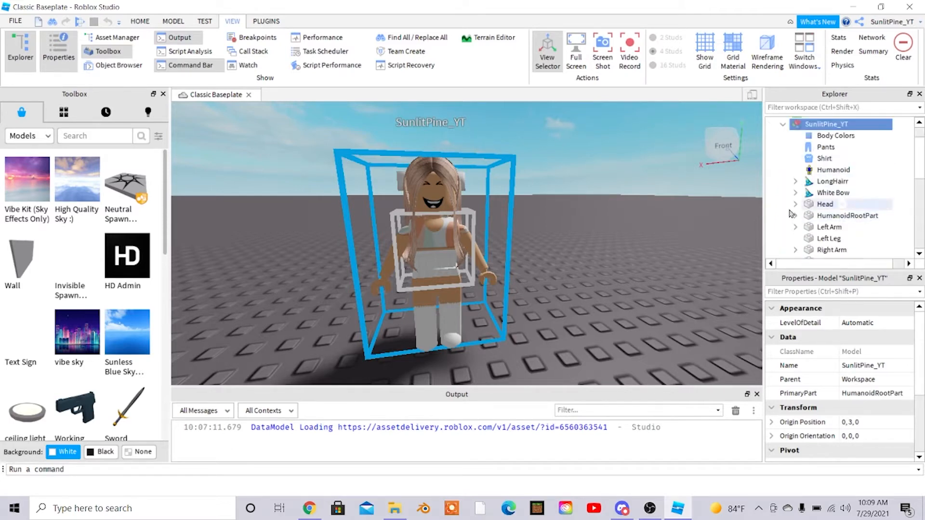
{"action": "left_click", "coordinate": [796, 207]}
{"action": "scroll", "coordinate": [818, 212], "scroll_direction": "down", "scroll_amount": 2}
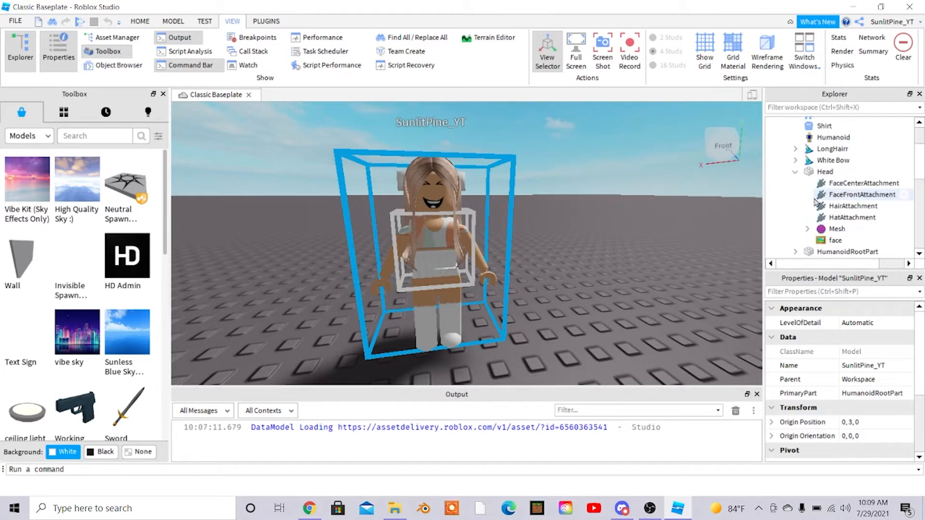
{"action": "left_click", "coordinate": [829, 211]}
{"action": "key", "text": "Delete"}
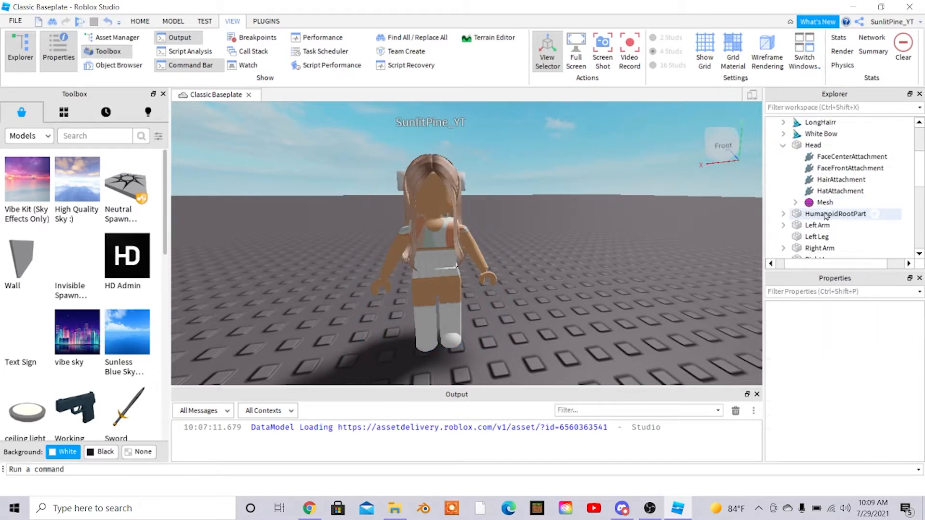
Step: Search the Toolbox images for "Super super happy face" and apply a super happy face decal to the front of the character's head
{"action": "left_click", "coordinate": [46, 137]}
{"action": "left_click", "coordinate": [53, 166]}
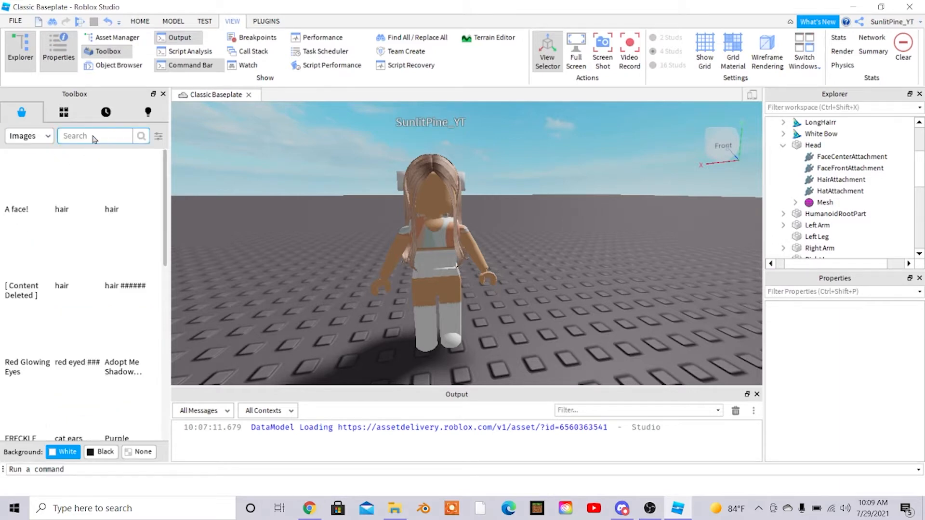
{"action": "type", "text": "Super su"}
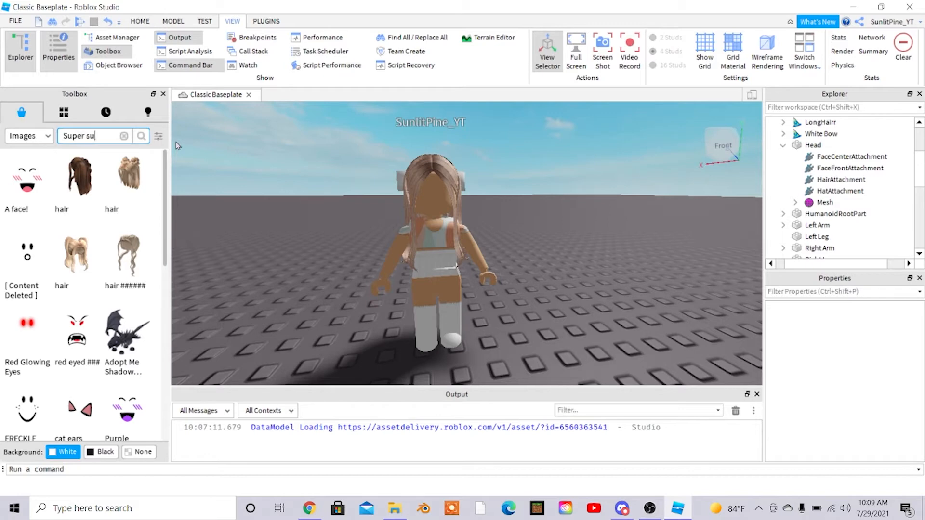
{"action": "type", "text": "per happy face"}
{"action": "key", "text": "Return"}
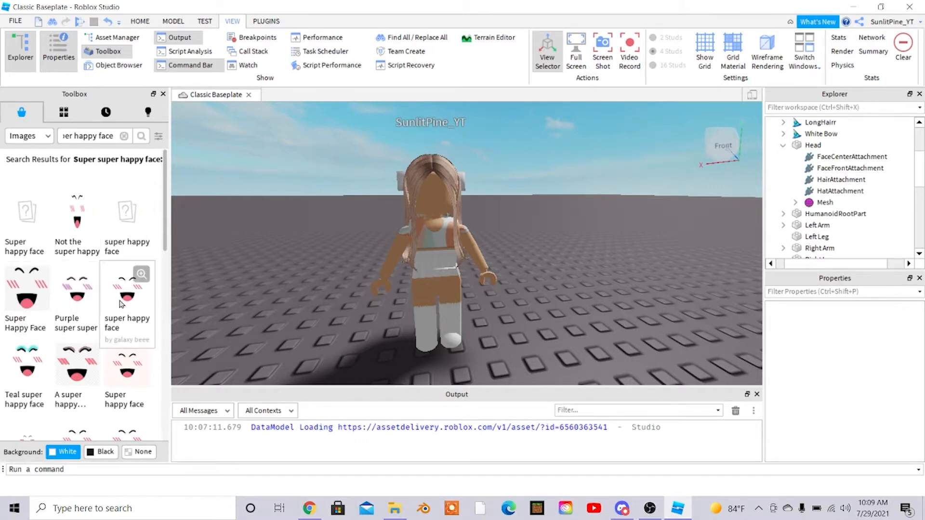
{"action": "left_click_drag", "start_coordinate": [120, 305], "coordinate": [432, 198]}
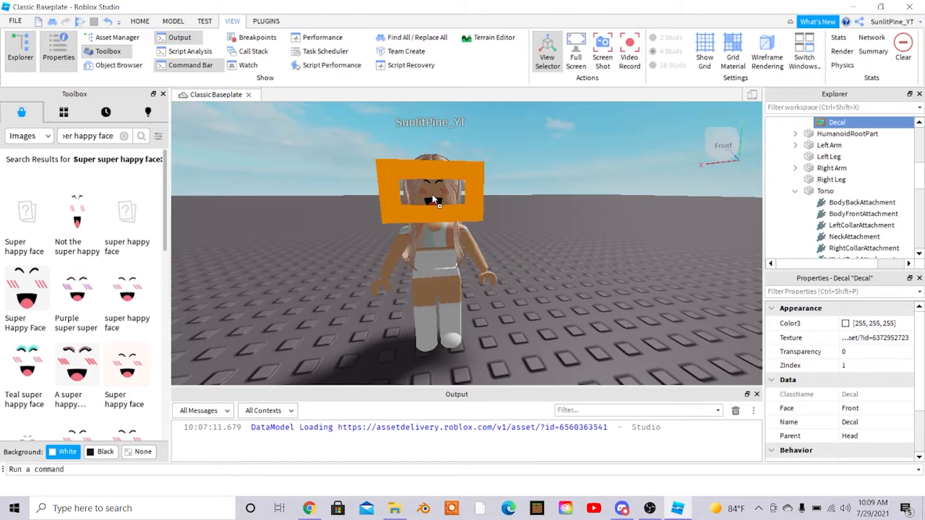
{"action": "left_click", "coordinate": [564, 224]}
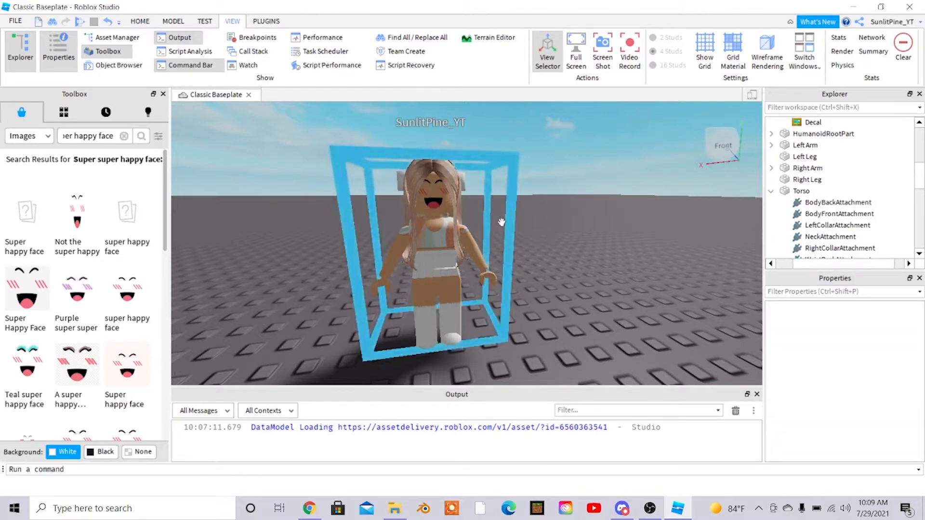
Step: Examine the character's new face from several angles and distances
{"action": "key", "text": "w"}
{"action": "right_click_drag", "start_coordinate": [620, 217], "coordinate": [621, 218]}
{"action": "key", "text": "a"}
{"action": "key", "text": "d"}
{"action": "key", "text": "s"}
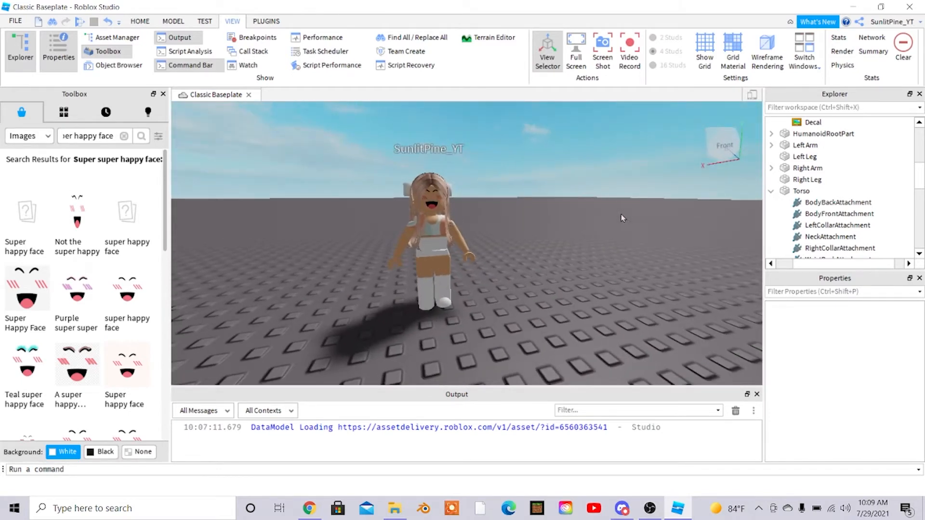
{"action": "key", "text": "a"}
{"action": "right_click_drag", "start_coordinate": [580, 266], "coordinate": [580, 265]}
{"action": "key", "text": "s"}
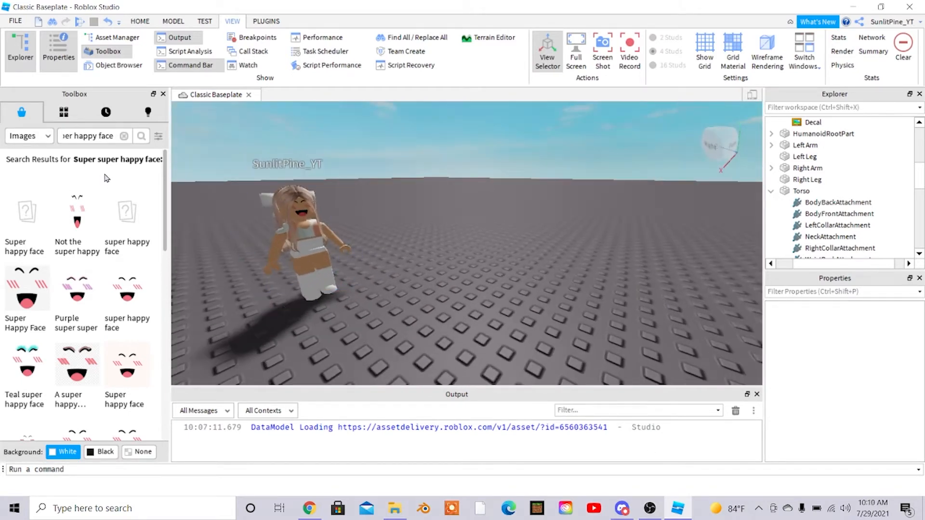
Step: Switch the Toolbox category from Images to Models and search for "Tropical room model"
{"action": "left_click", "coordinate": [40, 135]}
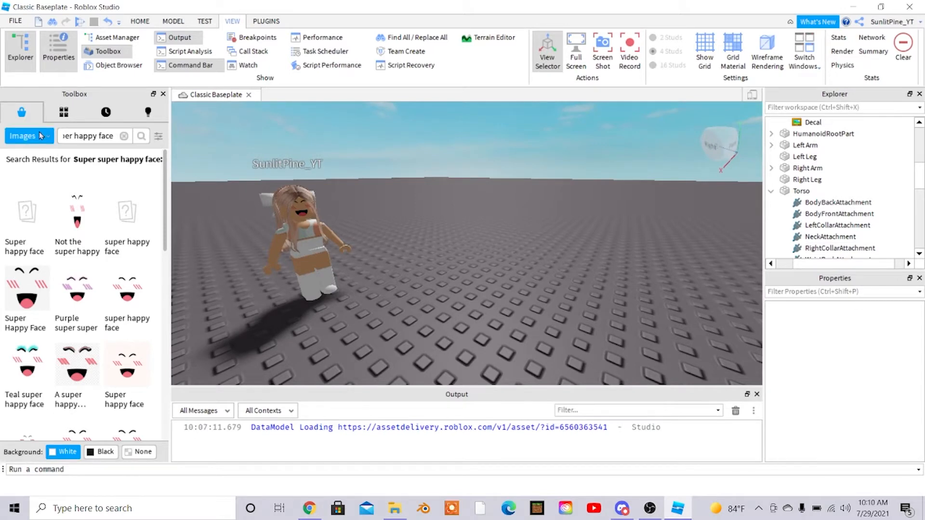
{"action": "left_click", "coordinate": [36, 152]}
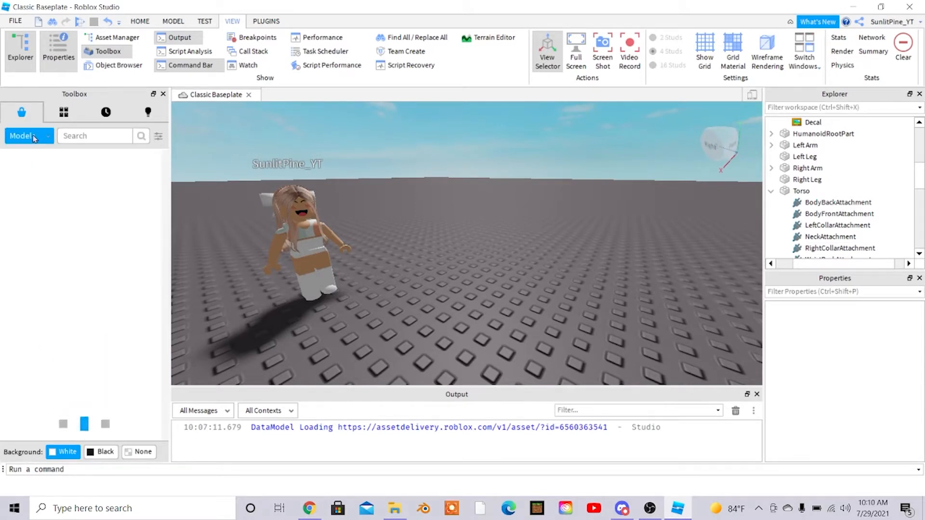
{"action": "left_click", "coordinate": [92, 139]}
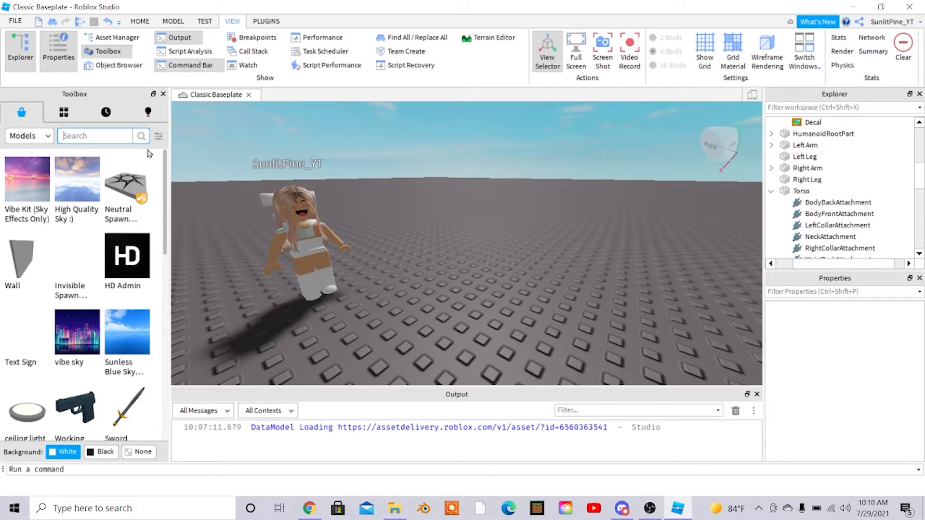
{"action": "type", "text": "Tr"}
{"action": "type", "text": "room model"}
{"action": "key", "text": "Return"}
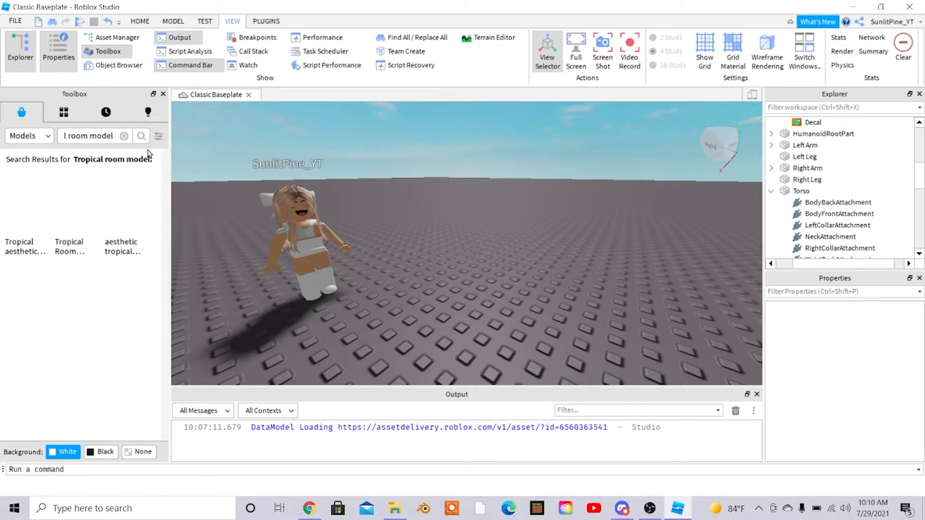
Step: Shorten the Toolbox model search to "Tropical room"
{"action": "left_click", "coordinate": [118, 136]}
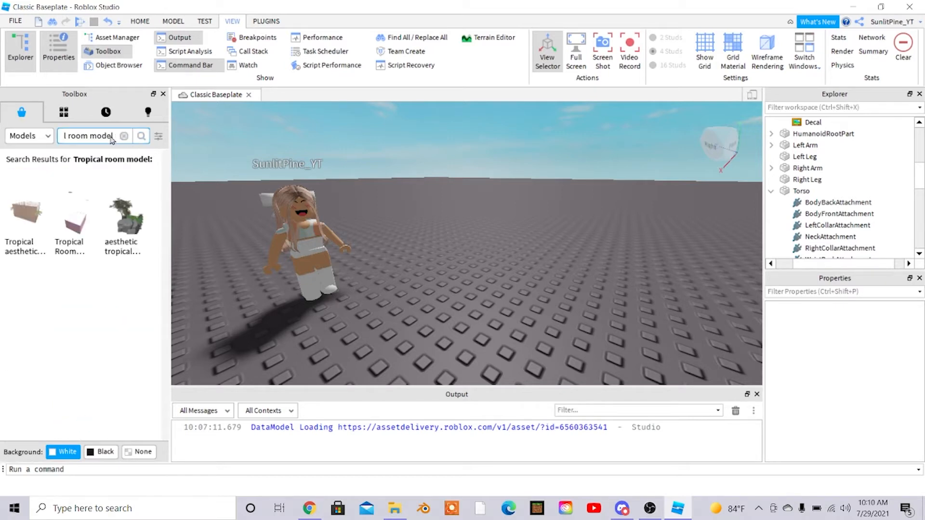
{"action": "key", "text": "BackSpace"}
{"action": "key", "text": "BackSpace"}
{"action": "key", "text": "BackSpace"}
{"action": "key", "text": "BackSpace"}
{"action": "key", "text": "BackSpace"}
{"action": "key", "text": "BackSpace"}
{"action": "key", "text": "BackSpace"}
{"action": "key", "text": "BackSpace"}
{"action": "type", "text": "om"}
{"action": "key", "text": "Return"}
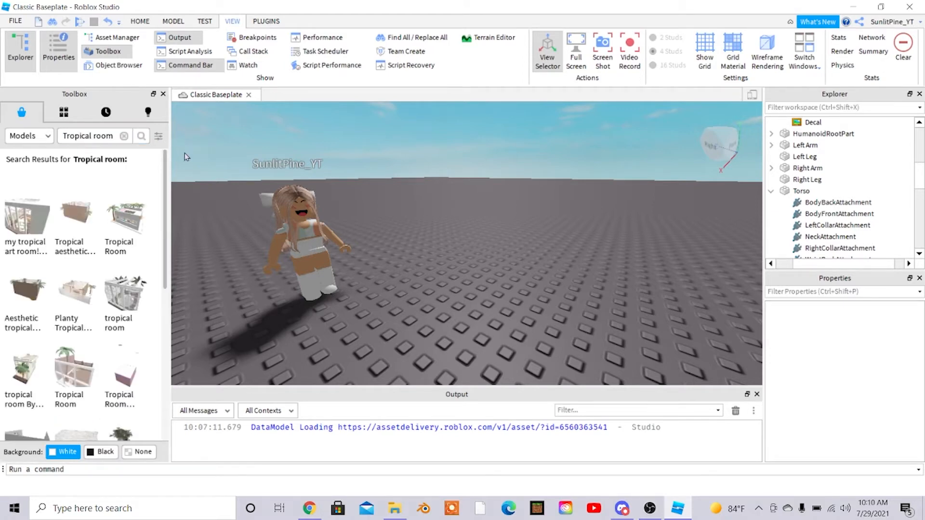
Step: Search the Toolbox models for "Tropical stand" and insert the Tropical Stand Sign beside the character
{"action": "mouse_move", "coordinate": [94, 241]}
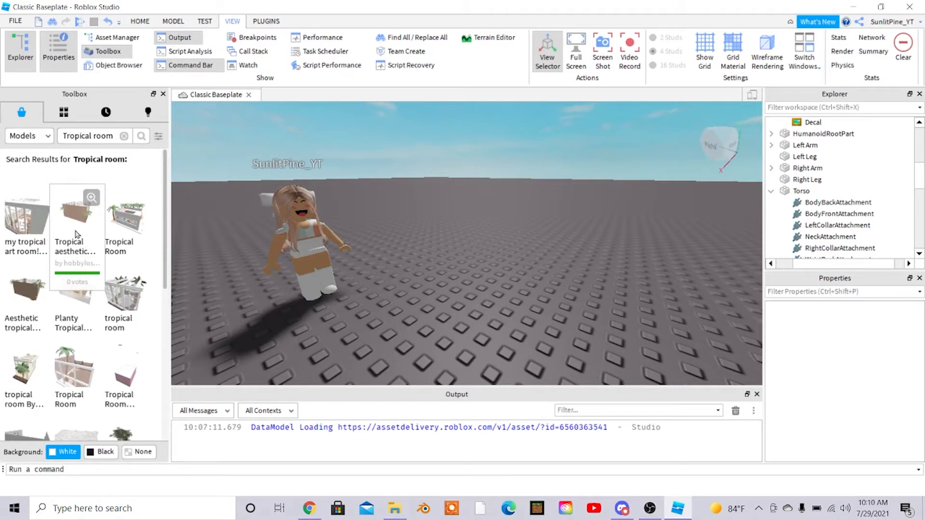
{"action": "left_click", "coordinate": [76, 234]}
{"action": "right_click_drag", "start_coordinate": [516, 236], "coordinate": [534, 203]}
{"action": "scroll", "coordinate": [534, 204], "scroll_direction": "up", "scroll_amount": 5}
{"action": "scroll", "coordinate": [534, 204], "scroll_direction": "down", "scroll_amount": 10}
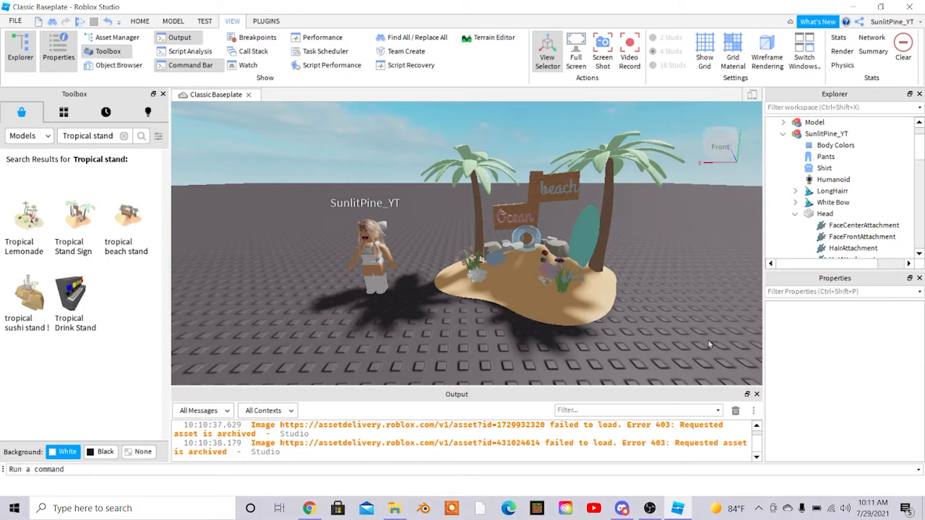
Step: Export the tropical stand model as an OBJ file named Background in the Documents folder "Gfx things for videos"
{"action": "double_click", "coordinate": [810, 123]}
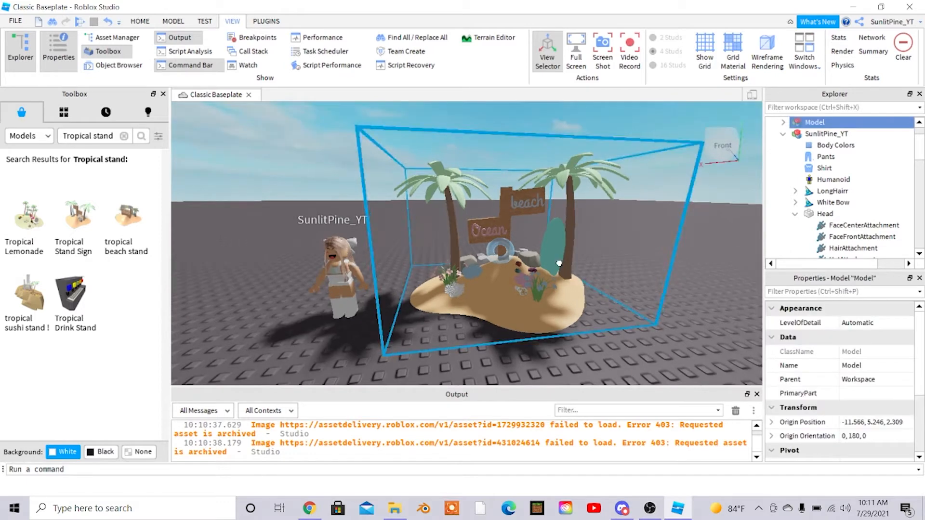
{"action": "right_click", "coordinate": [811, 123]}
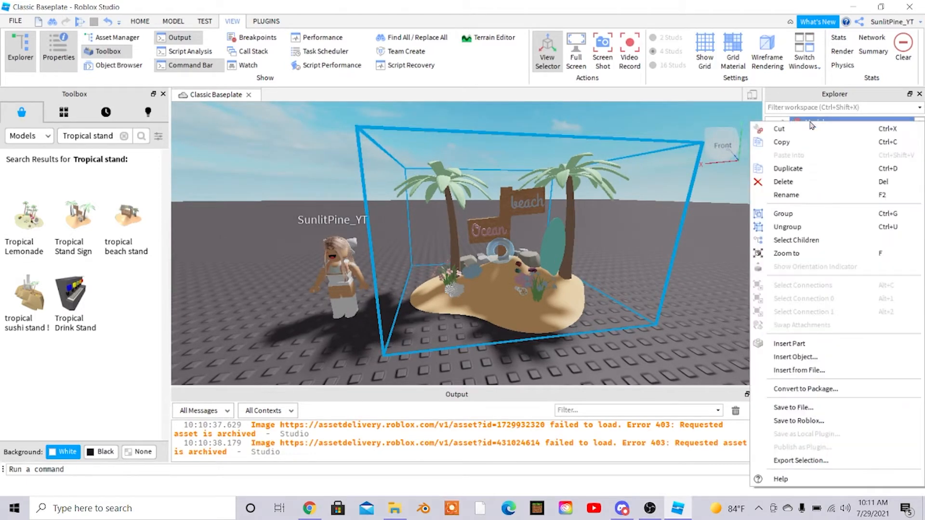
{"action": "left_click", "coordinate": [805, 458]}
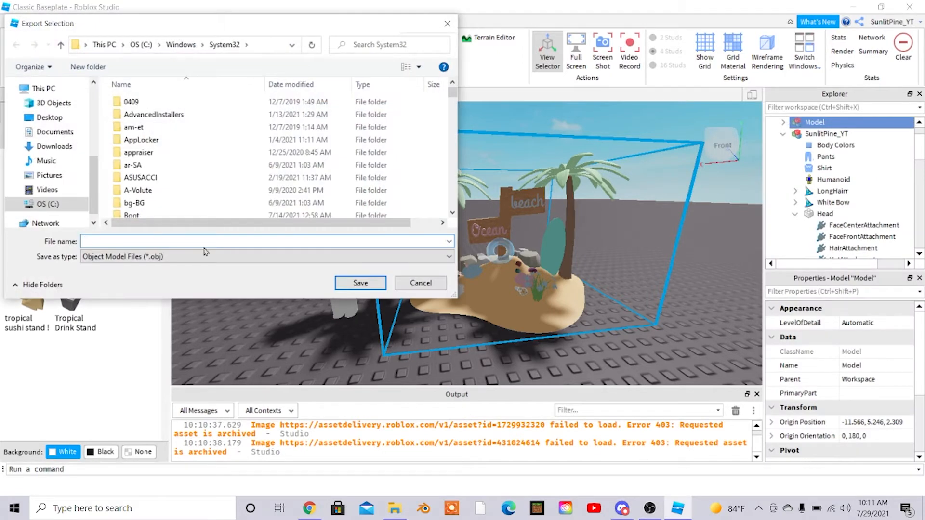
{"action": "left_click", "coordinate": [44, 131]}
{"action": "scroll", "coordinate": [203, 174], "scroll_direction": "down", "scroll_amount": 6}
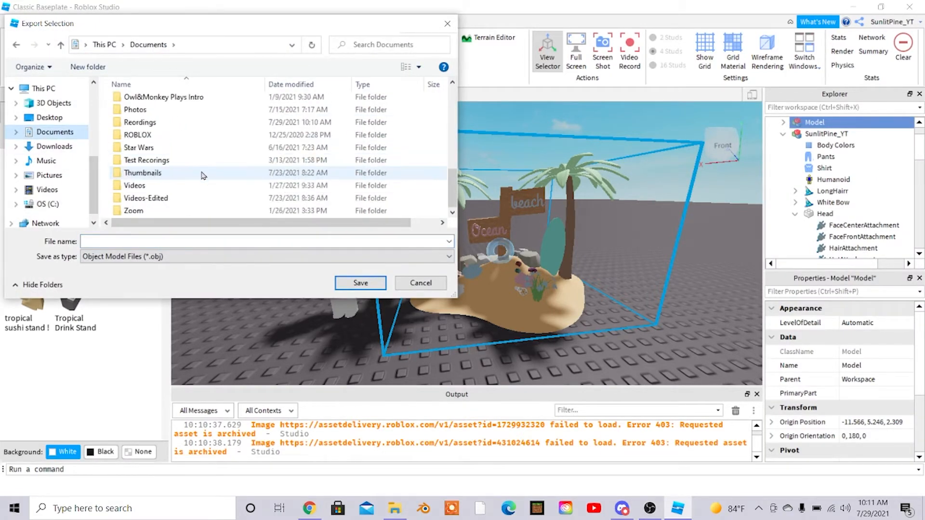
{"action": "scroll", "coordinate": [204, 175], "scroll_direction": "up", "scroll_amount": 1}
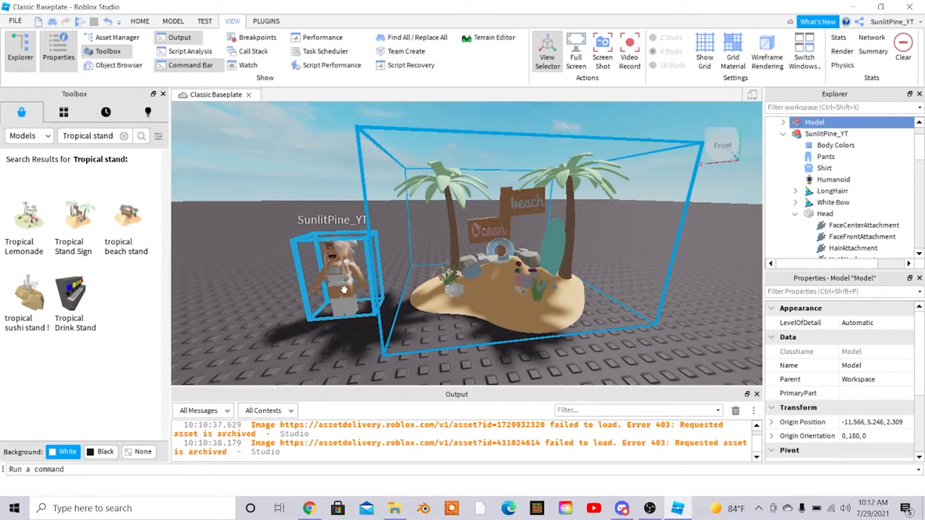
{"action": "left_click", "coordinate": [673, 342]}
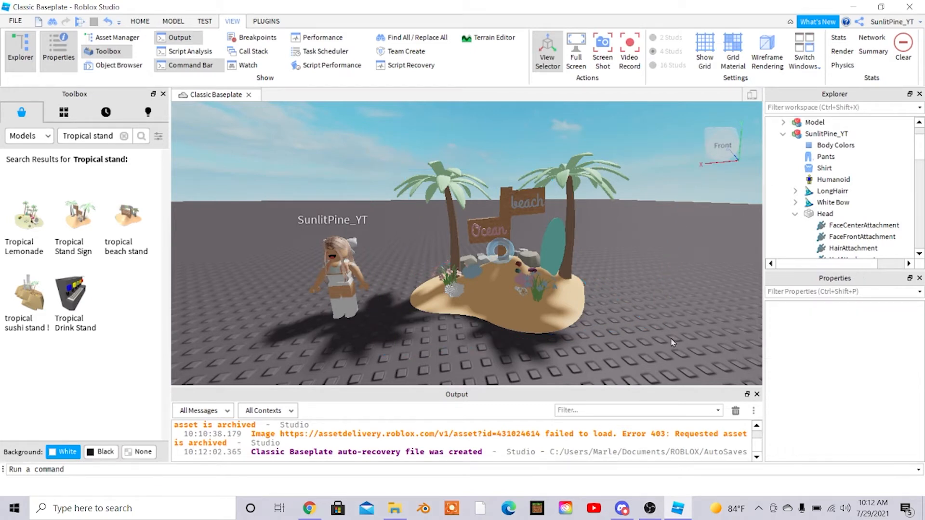
Step: Export the character model as an OBJ file named Me in the "Gfx things for videos" folder
{"action": "left_click", "coordinate": [337, 284]}
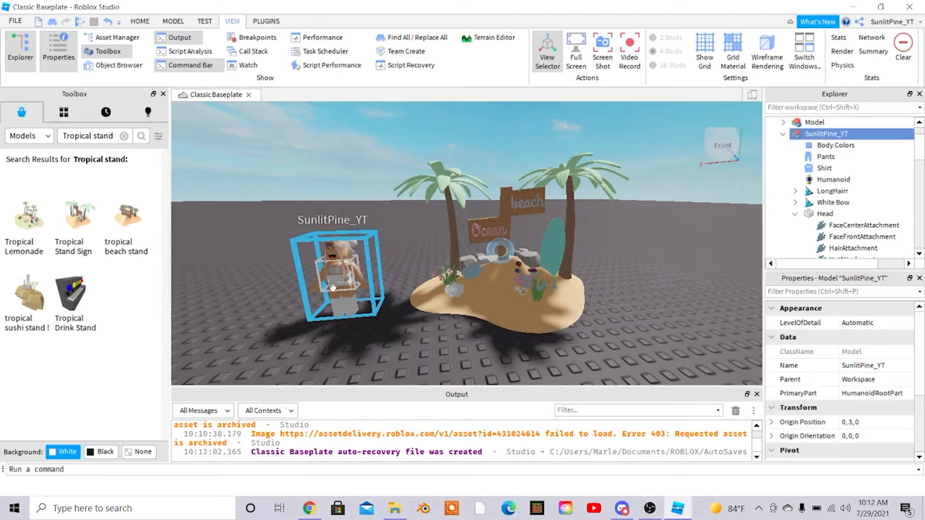
{"action": "right_click", "coordinate": [813, 136]}
{"action": "left_click", "coordinate": [801, 472]}
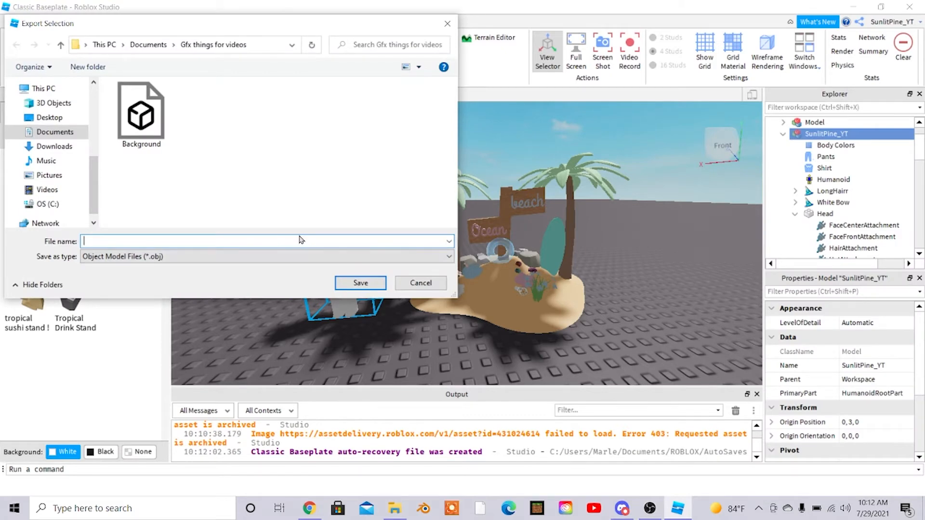
{"action": "type", "text": "Me"}
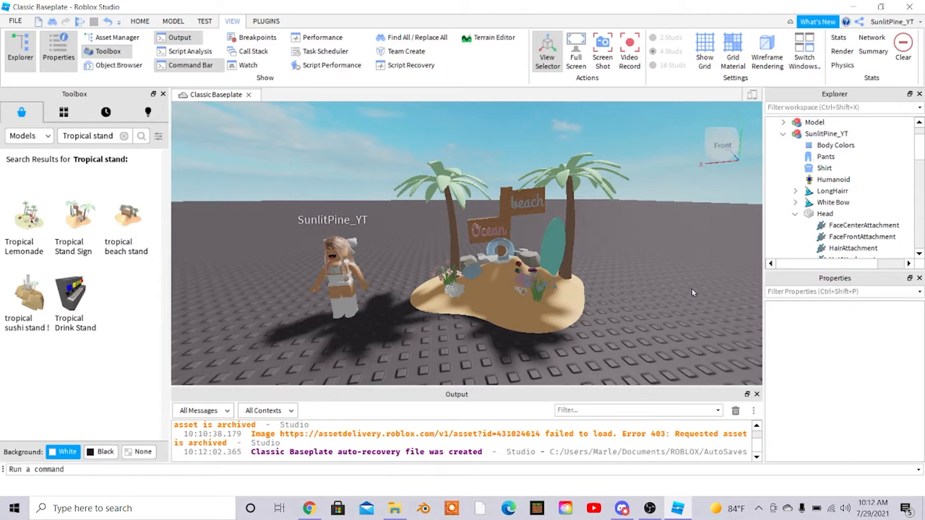
Step: Close Roblox Studio without saving the Classic Baseplate place file
{"action": "left_click", "coordinate": [909, 7]}
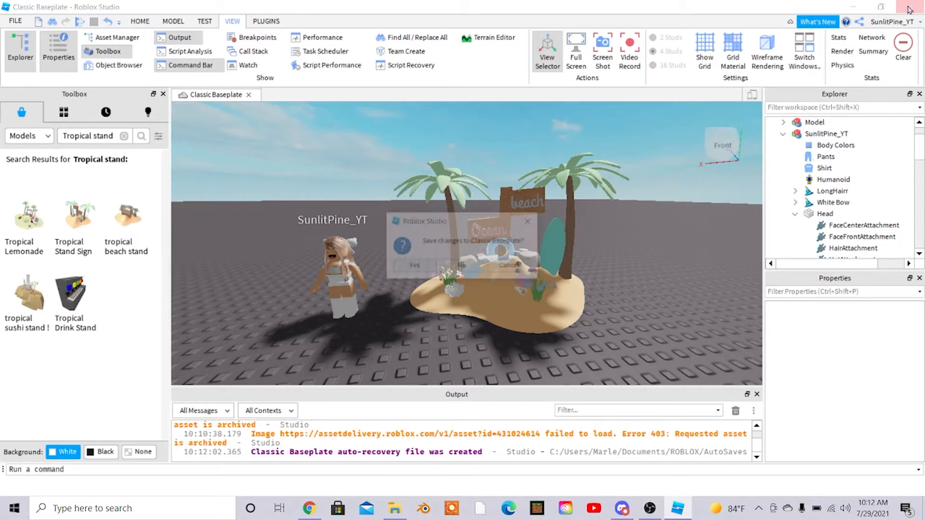
{"action": "left_click", "coordinate": [415, 268]}
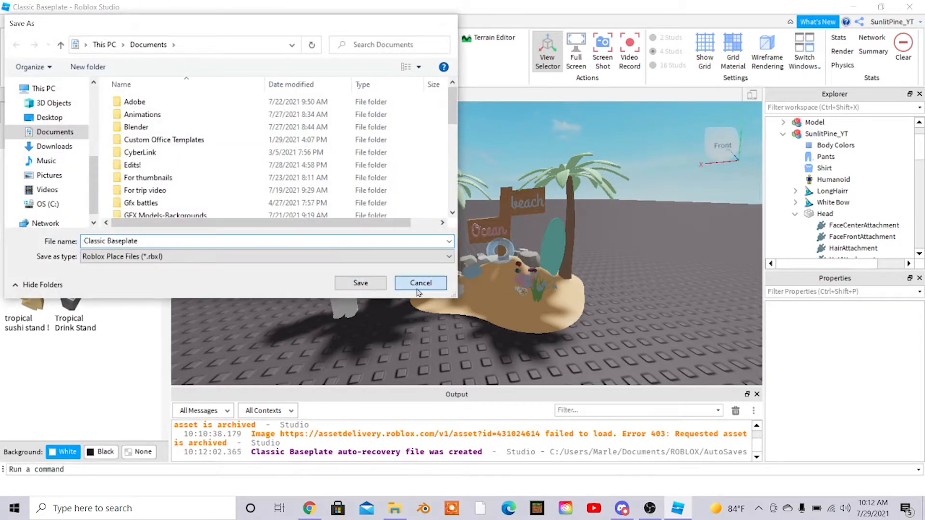
{"action": "left_click", "coordinate": [418, 284]}
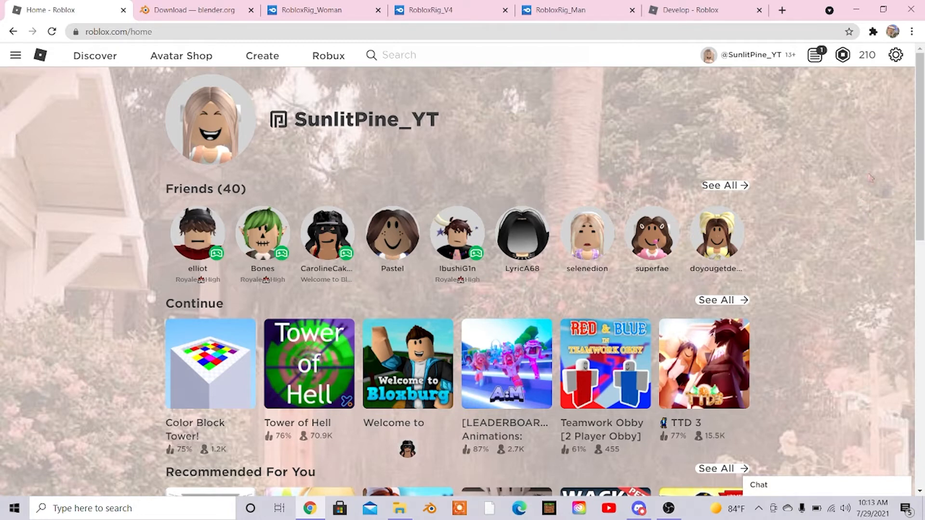
Step: In File Explorer, open the Default Blender file from the Rig folder of the RobloxRig_Woman archive
{"action": "left_click", "coordinate": [401, 509]}
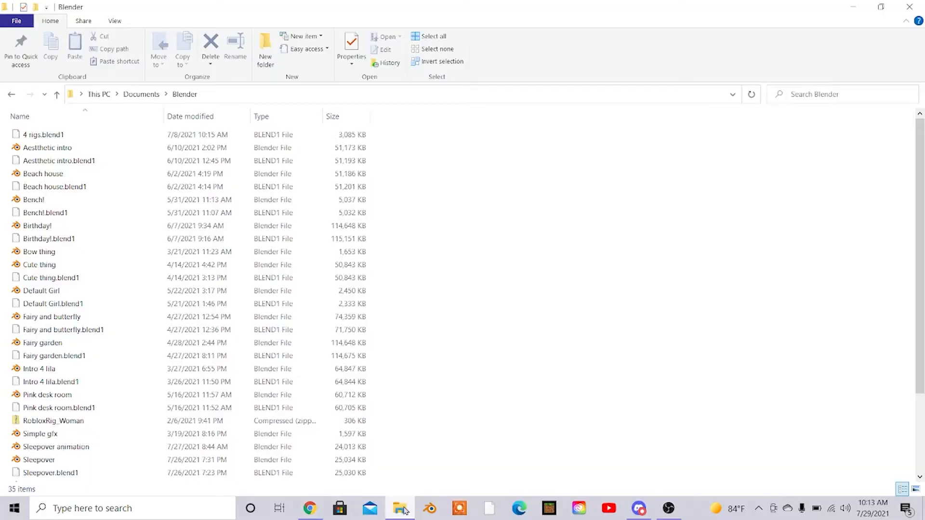
{"action": "double_click", "coordinate": [83, 422]}
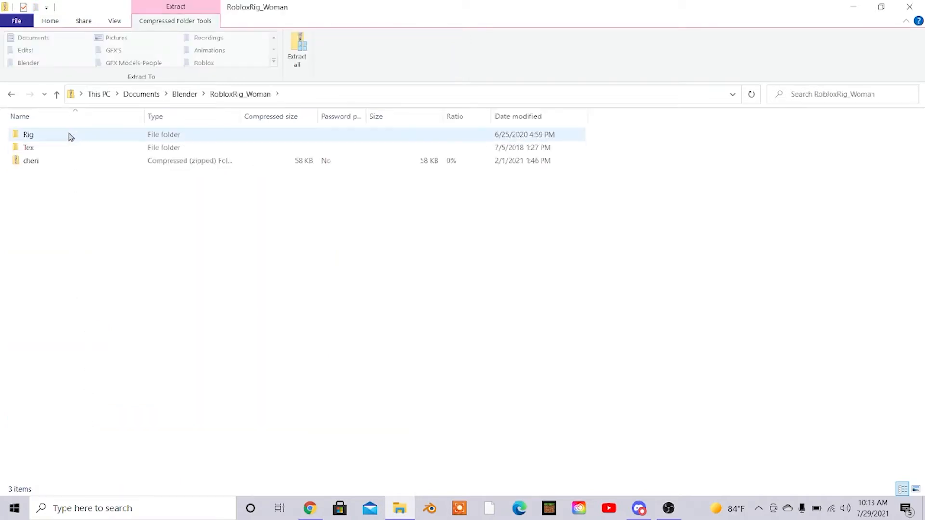
{"action": "double_click", "coordinate": [68, 137]}
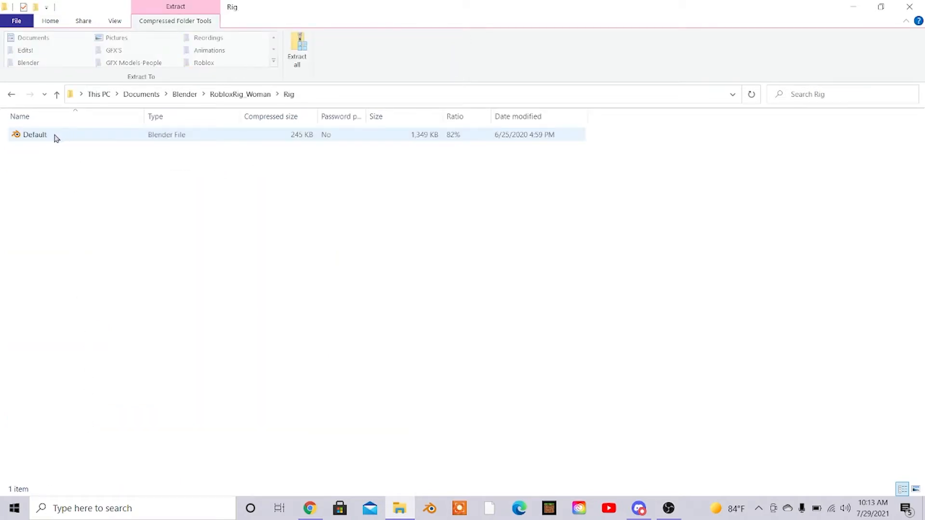
{"action": "double_click", "coordinate": [55, 137]}
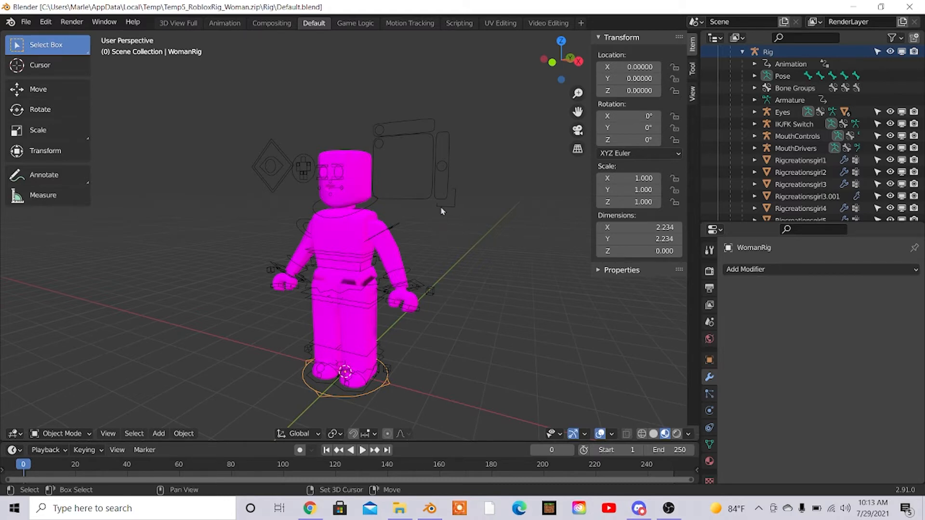
Step: Examine the woman rig from the front, the back and close to its head using walk navigation
{"action": "key", "text": "shift+grave"}
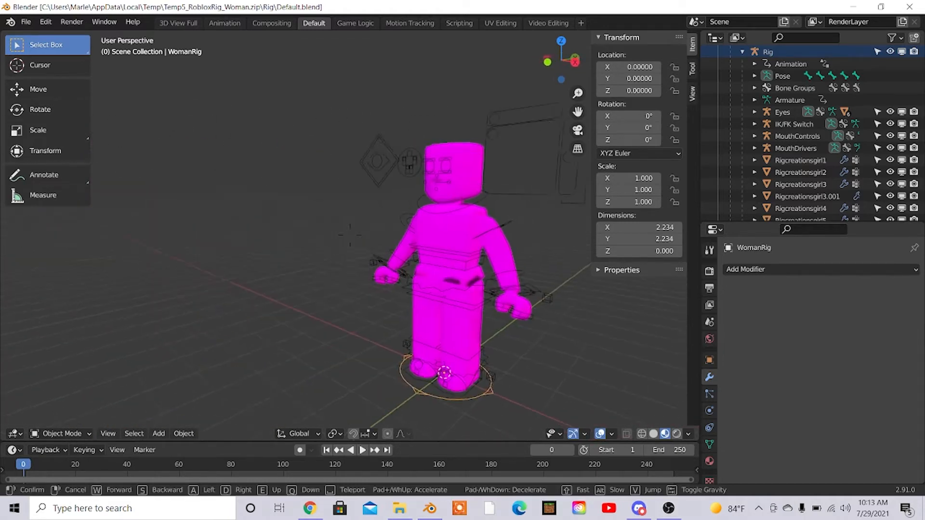
{"action": "key", "text": "w"}
{"action": "key", "text": "s"}
{"action": "key", "text": "s"}
{"action": "key", "text": "w"}
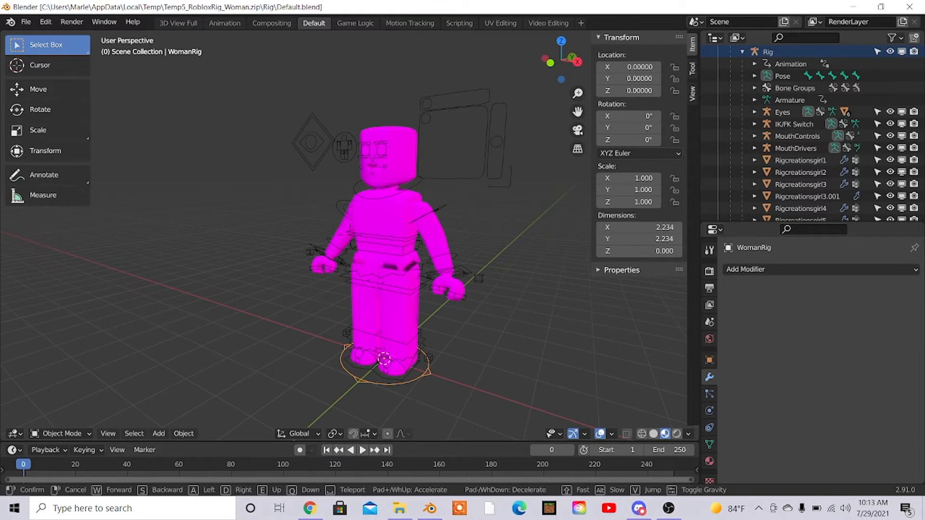
{"action": "key", "text": "w"}
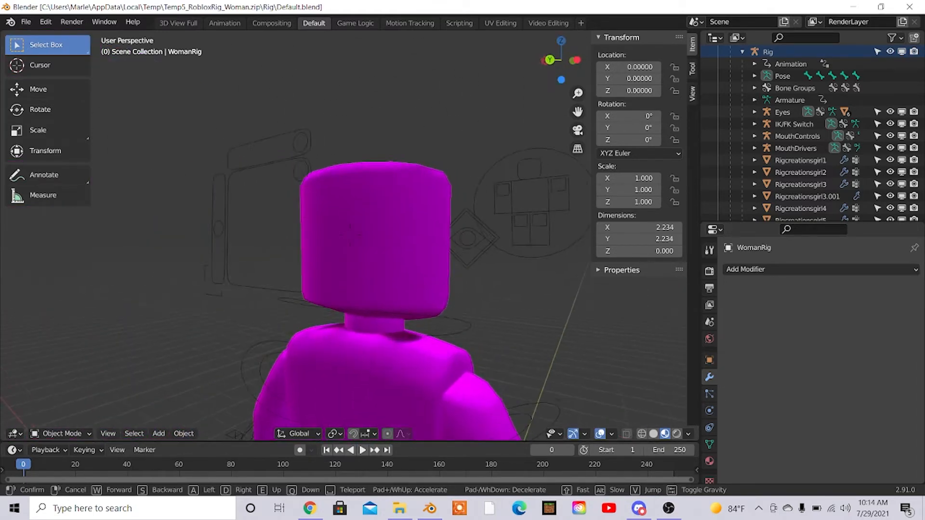
{"action": "key", "text": "s"}
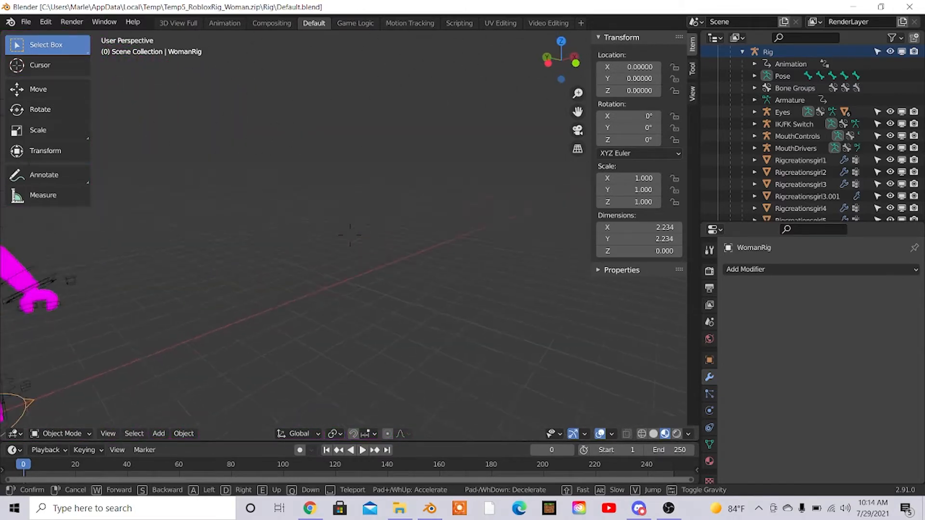
{"action": "key", "text": "w"}
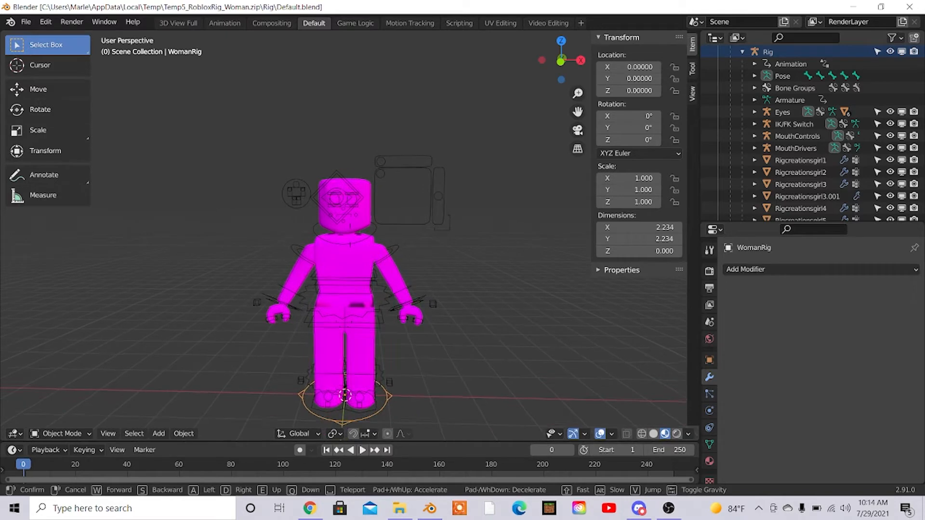
{"action": "left_click", "coordinate": [351, 240]}
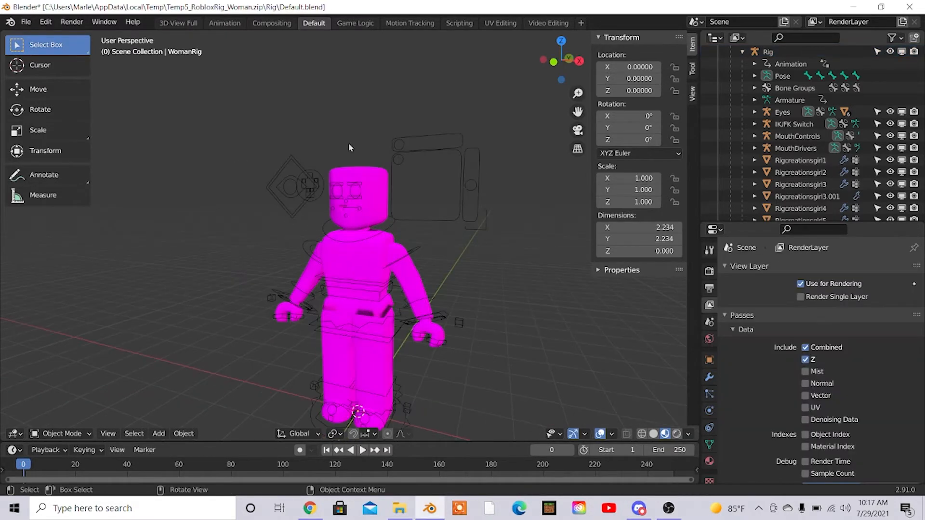
Step: Delete the rig's head mesh
{"action": "key", "text": "b"}
{"action": "left_click_drag", "start_coordinate": [330, 144], "coordinate": [364, 208]}
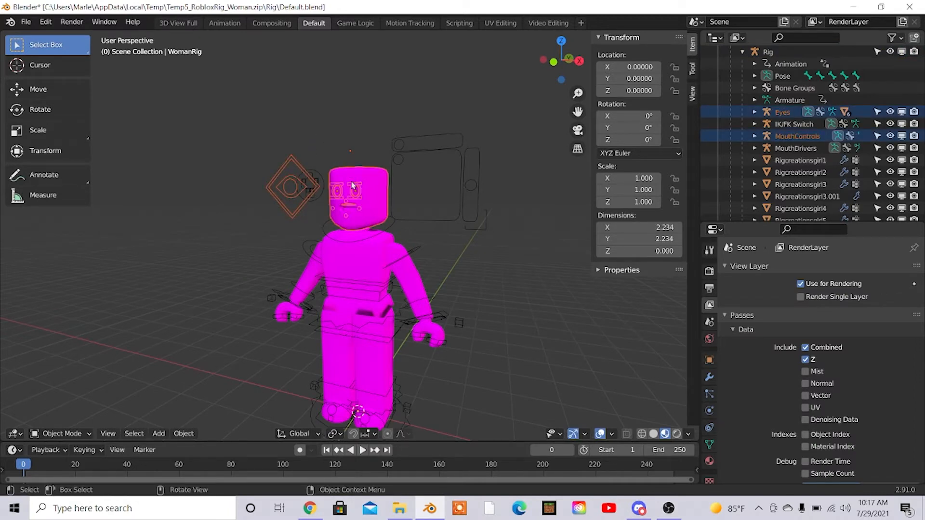
{"action": "left_click", "coordinate": [376, 184]}
{"action": "key", "text": "x"}
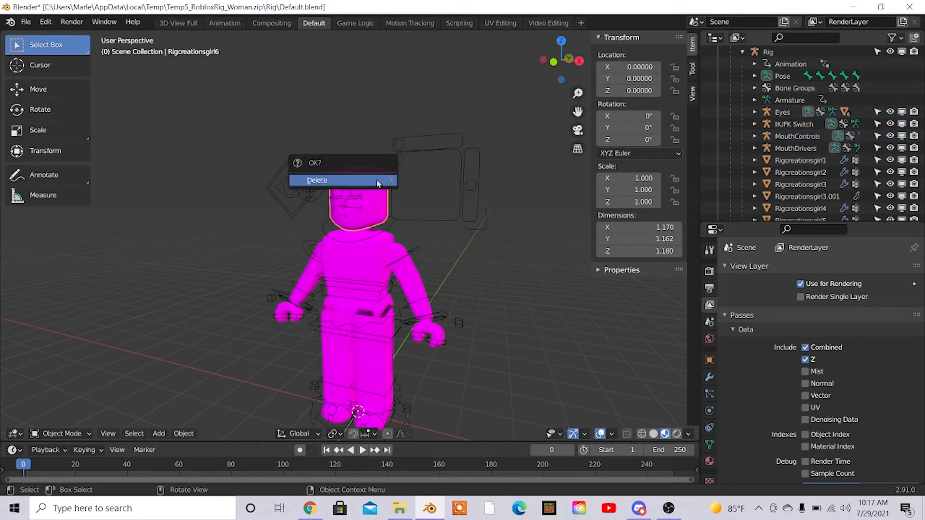
{"action": "left_click", "coordinate": [359, 178]}
Step: Delete the rig's eye meshes floating above the neck and clear the selection
{"action": "left_click", "coordinate": [355, 190]}
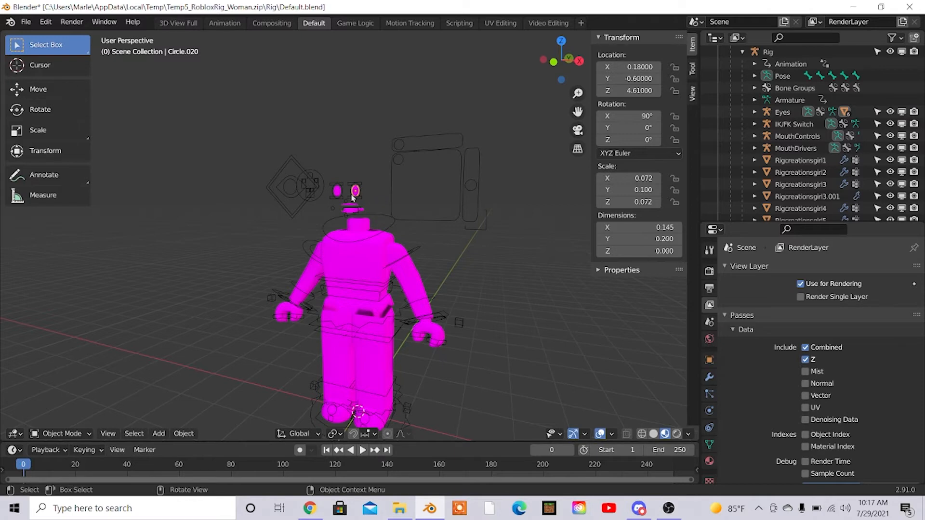
{"action": "left_click", "coordinate": [355, 190], "text": "shift"}
{"action": "key", "text": "z"}
{"action": "key", "text": "Escape"}
{"action": "key", "text": "x"}
{"action": "left_click", "coordinate": [374, 178]}
{"action": "left_click", "coordinate": [326, 119]}
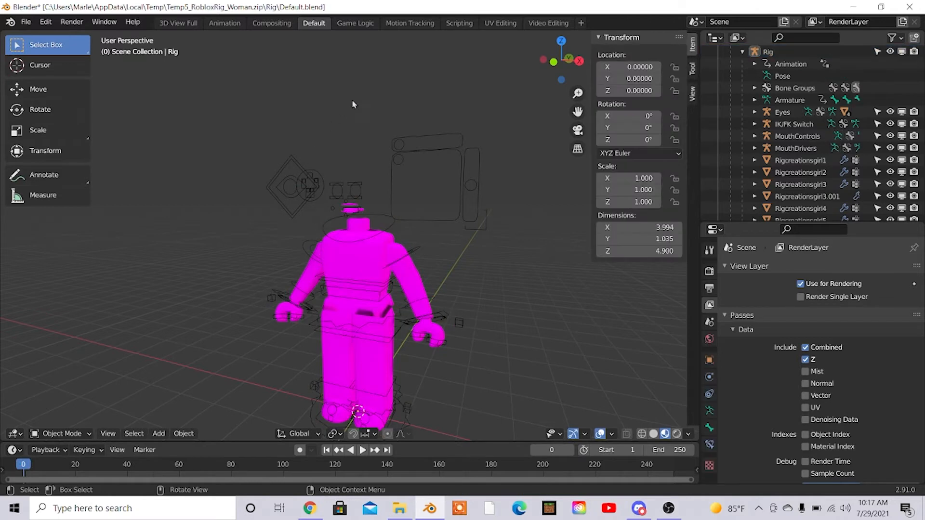
Step: Delete the leftover mouth pieces and the eye and mouth controls floating above the rig's neck
{"action": "left_click_drag", "start_coordinate": [318, 135], "coordinate": [372, 214]}
{"action": "left_click_drag", "start_coordinate": [325, 149], "coordinate": [370, 206]}
{"action": "key", "text": "x"}
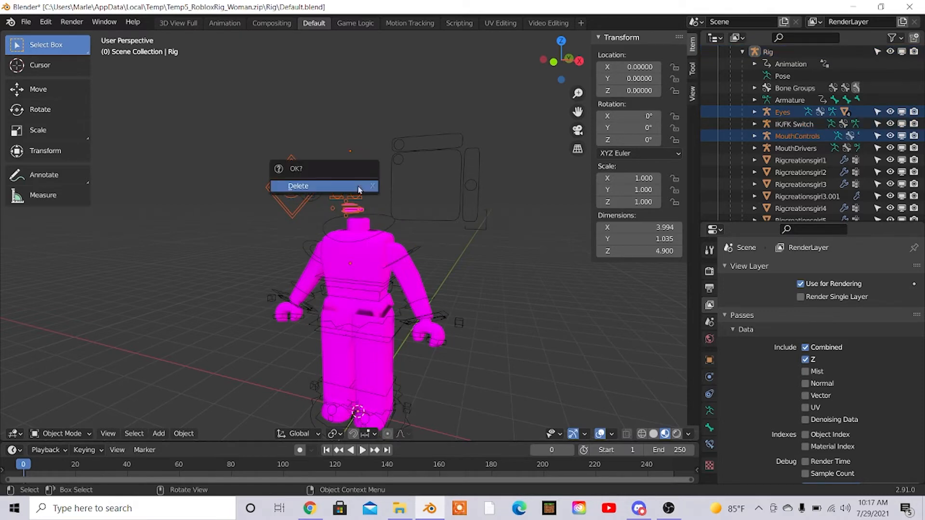
{"action": "left_click", "coordinate": [360, 189]}
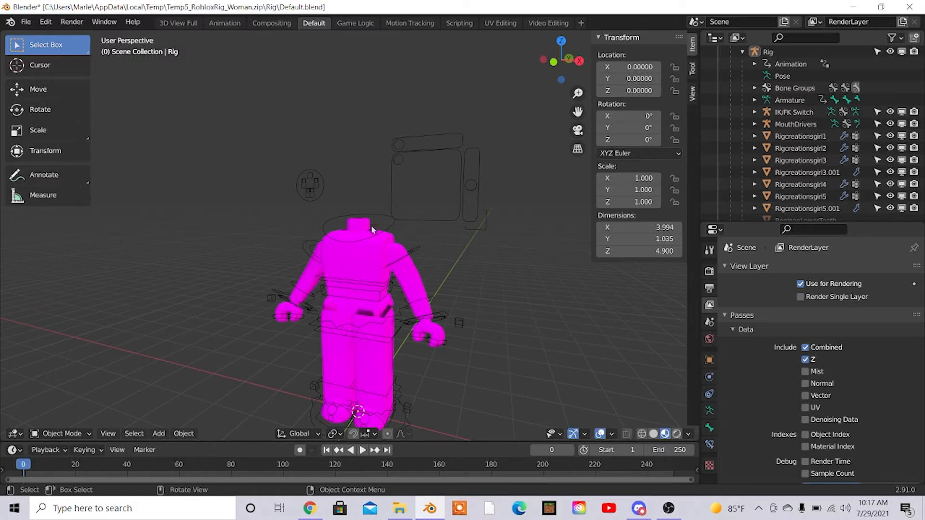
Step: Switch the Outliner area to the Shader Editor and bring up the image texture node of the rig's torso material
{"action": "left_click", "coordinate": [362, 266]}
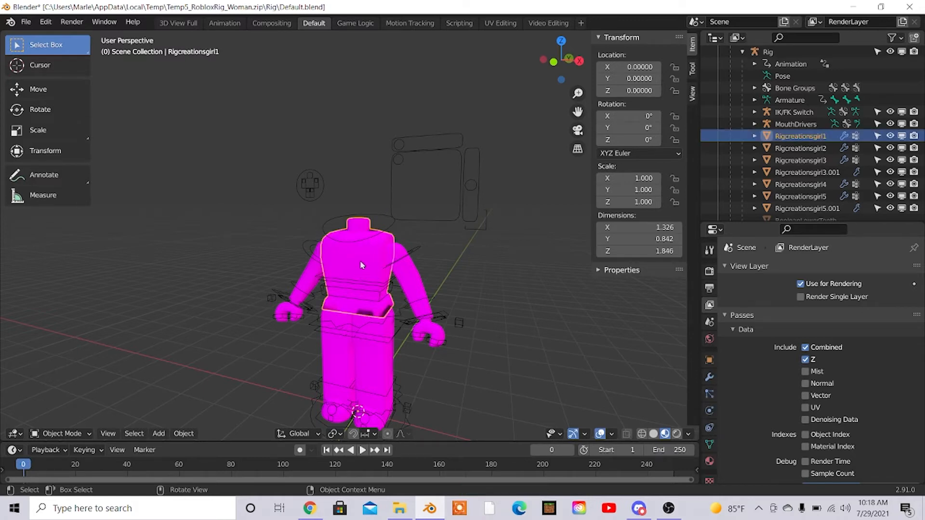
{"action": "left_click", "coordinate": [714, 42]}
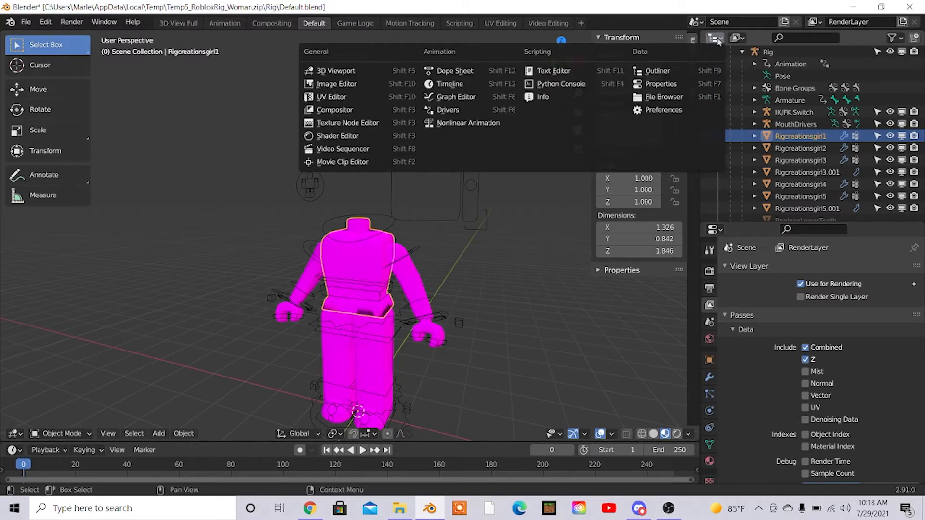
{"action": "left_click", "coordinate": [374, 140]}
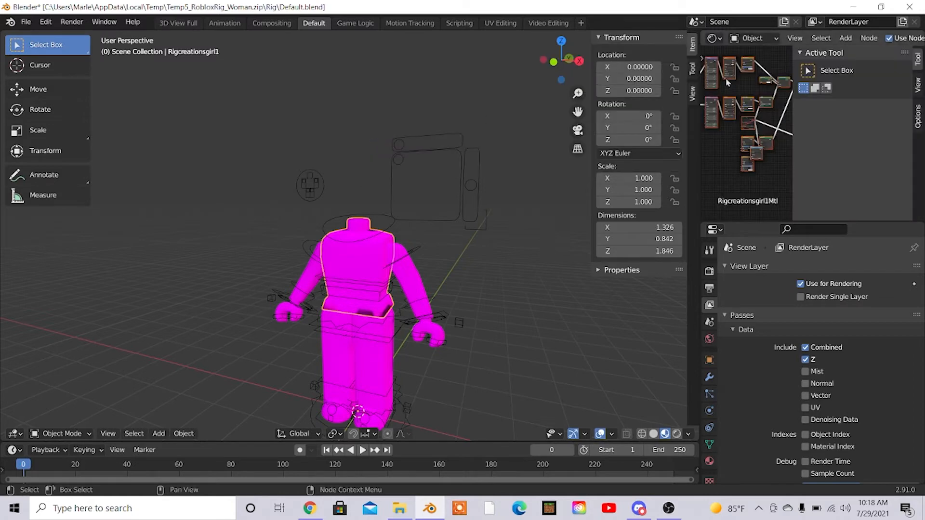
{"action": "scroll", "coordinate": [766, 144], "scroll_direction": "up", "scroll_amount": 5}
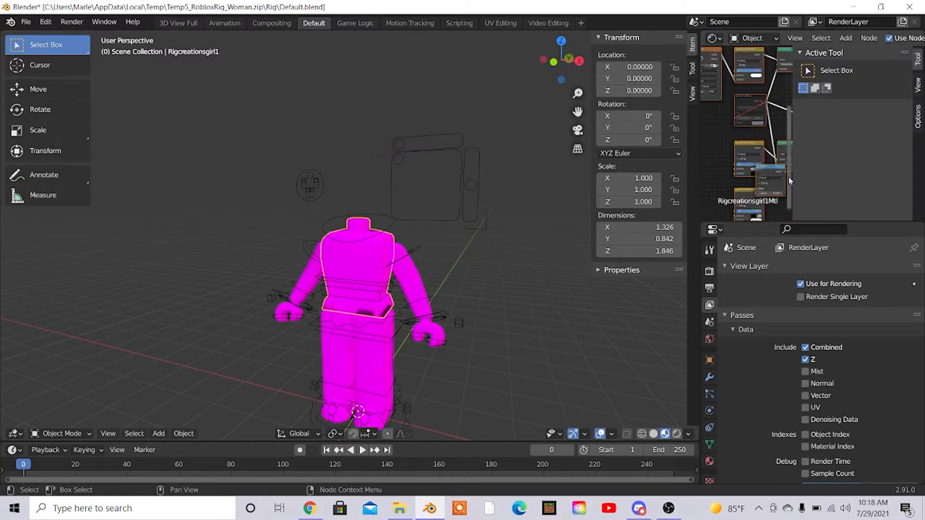
{"action": "left_click_drag", "start_coordinate": [790, 181], "coordinate": [790, 145]}
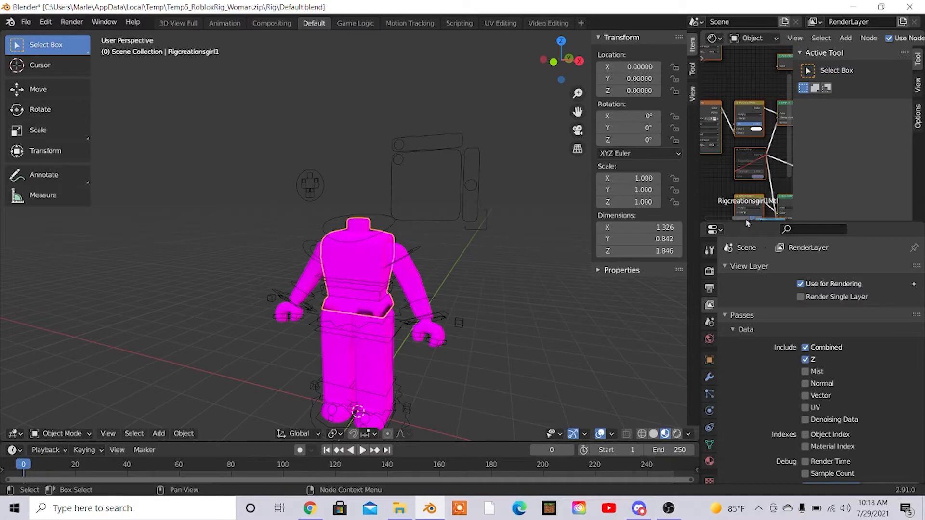
{"action": "left_click_drag", "start_coordinate": [749, 210], "coordinate": [749, 116]}
{"action": "scroll", "coordinate": [747, 110], "scroll_direction": "up", "scroll_amount": 3}
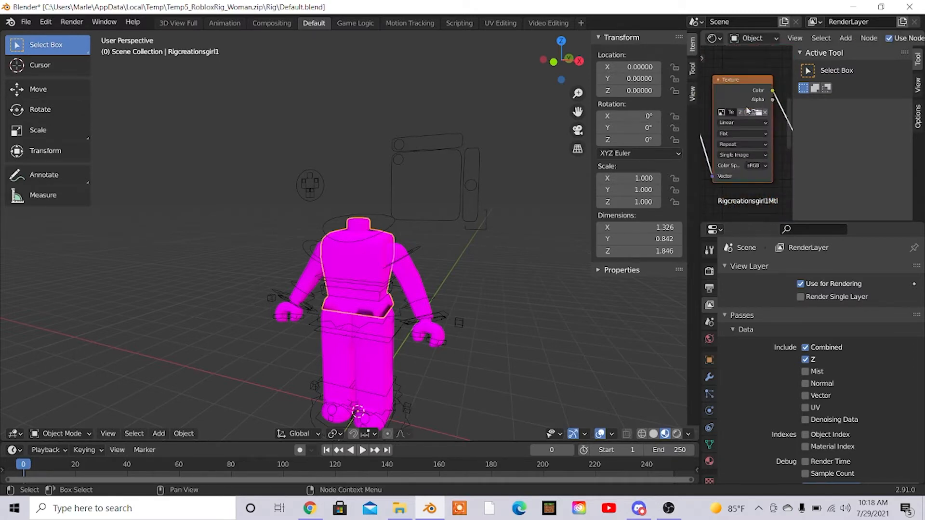
{"action": "scroll", "coordinate": [747, 110], "scroll_direction": "up", "scroll_amount": 1}
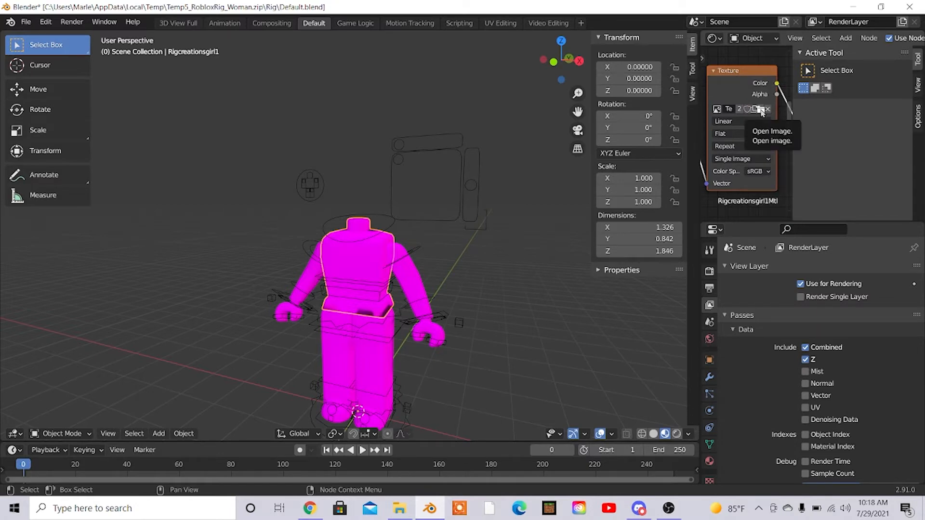
Step: Load Sunlitpineyt1Tex.png from the Documents folder "Gfx things for videos" into the torso material's image texture node
{"action": "left_click", "coordinate": [760, 110]}
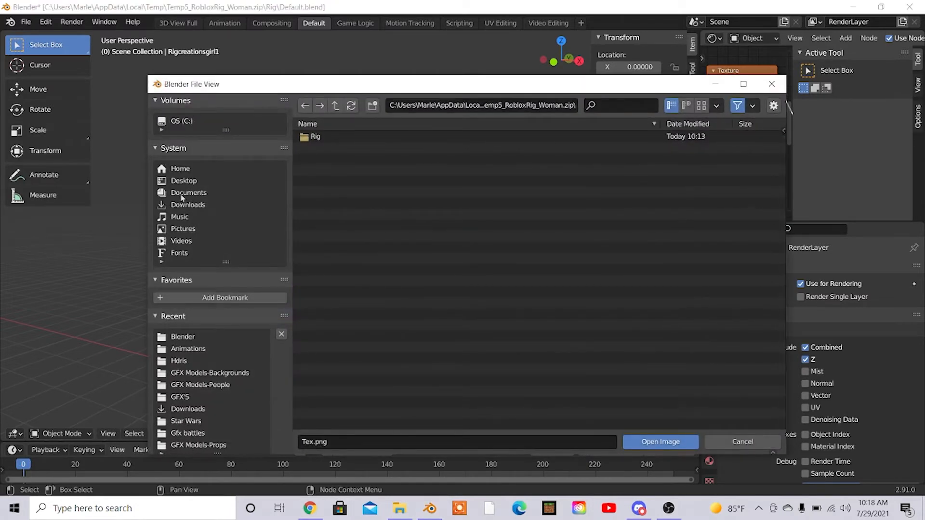
{"action": "left_click", "coordinate": [183, 192]}
{"action": "double_click", "coordinate": [362, 271]}
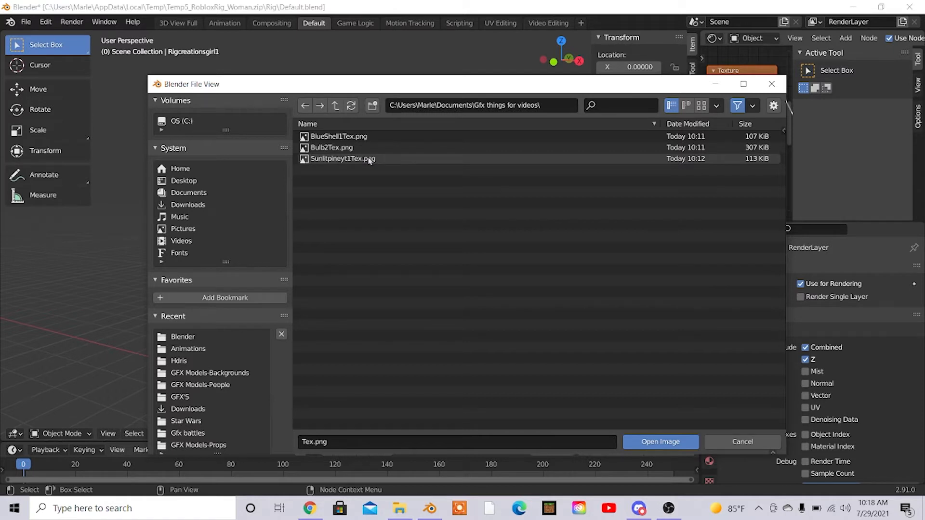
{"action": "left_click", "coordinate": [369, 160]}
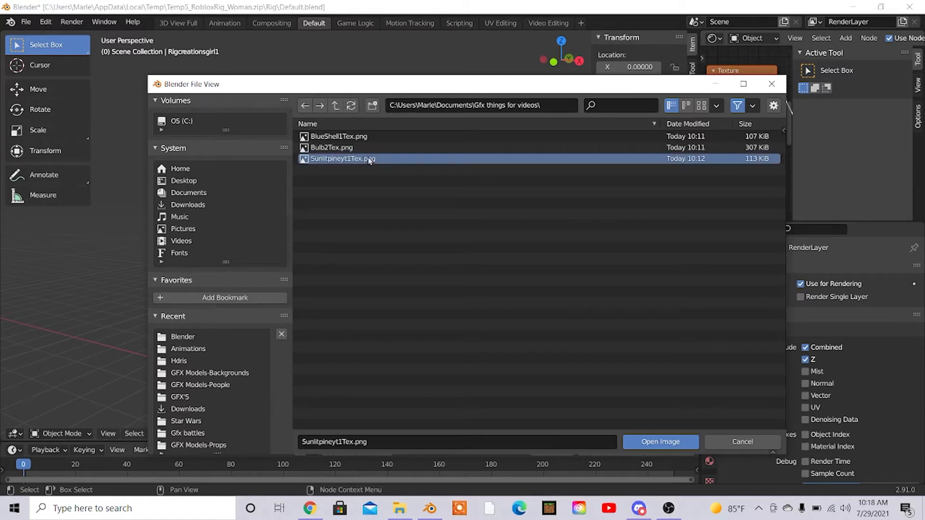
{"action": "left_click", "coordinate": [651, 441]}
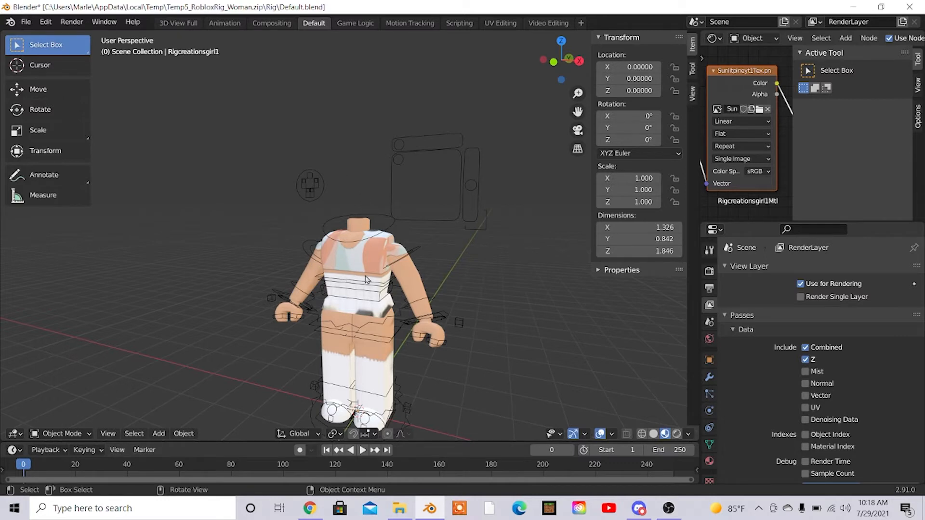
Step: Import Me.obj from the Documents folder "Gfx things for videos" as Wavefront OBJ with Split by Object and Split by Group enabled
{"action": "left_click", "coordinate": [26, 23]}
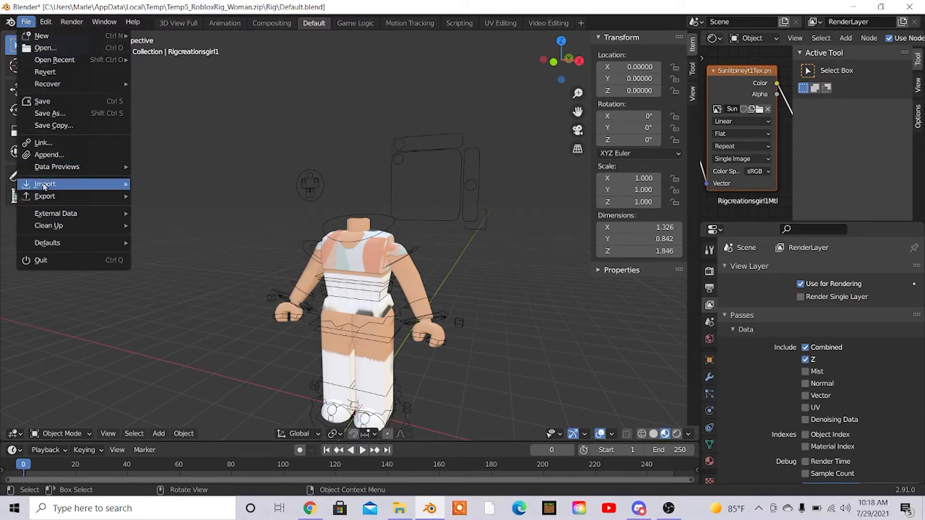
{"action": "mouse_move", "coordinate": [43, 186]}
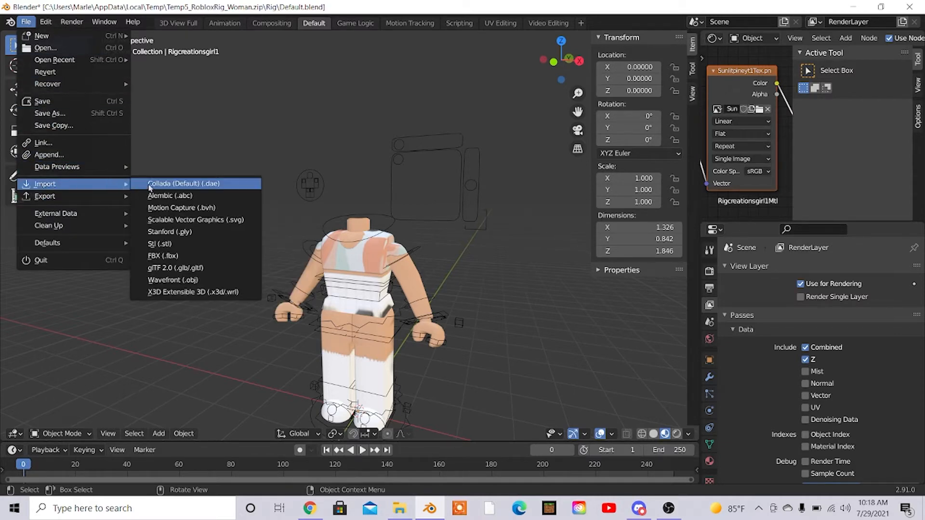
{"action": "left_click", "coordinate": [205, 280]}
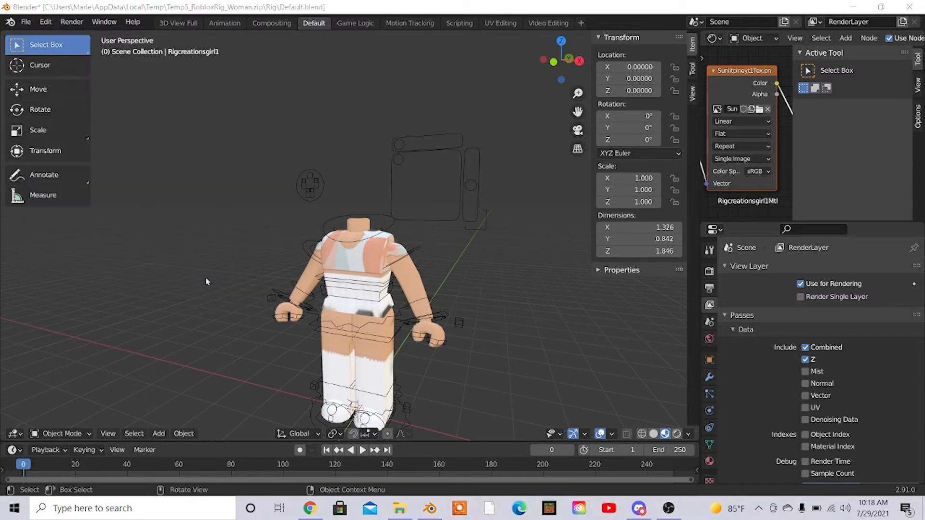
{"action": "left_click", "coordinate": [188, 193]}
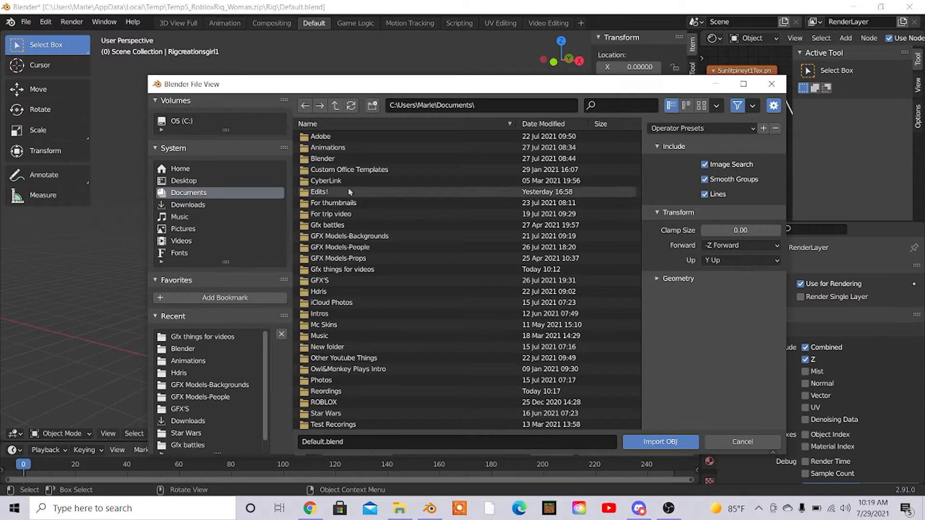
{"action": "double_click", "coordinate": [347, 270]}
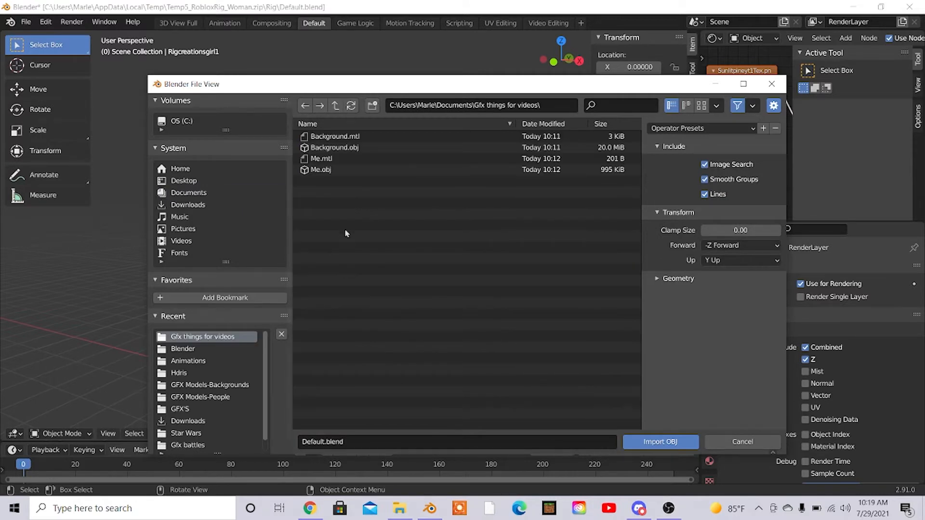
{"action": "left_click", "coordinate": [328, 170]}
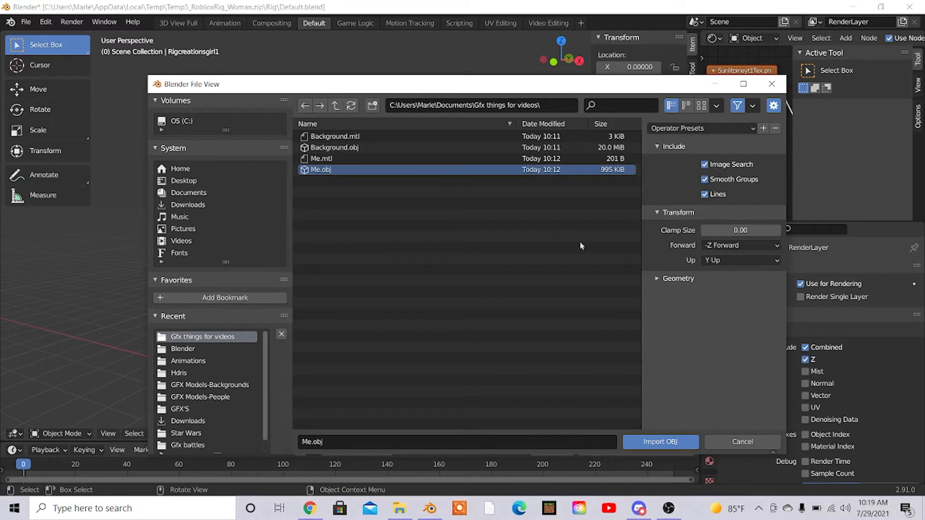
{"action": "left_click", "coordinate": [668, 280]}
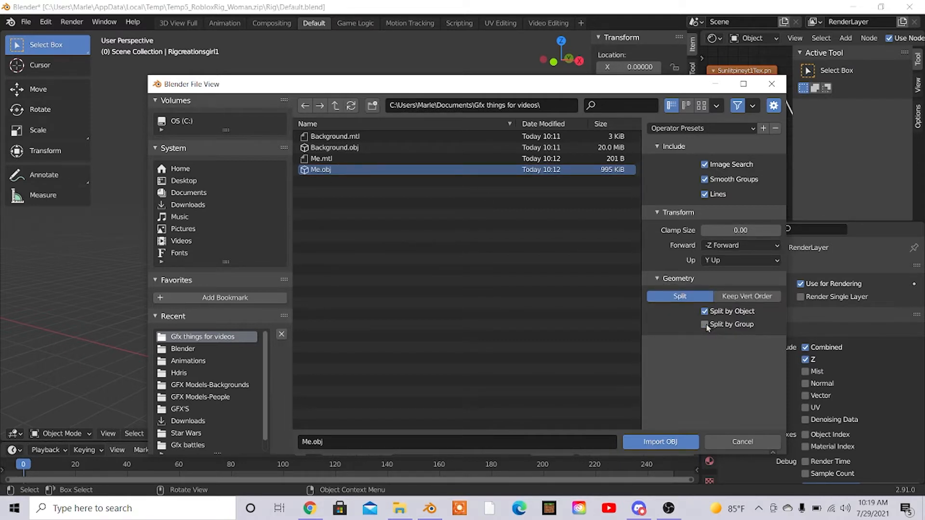
{"action": "left_click", "coordinate": [712, 326]}
{"action": "left_click", "coordinate": [659, 441]}
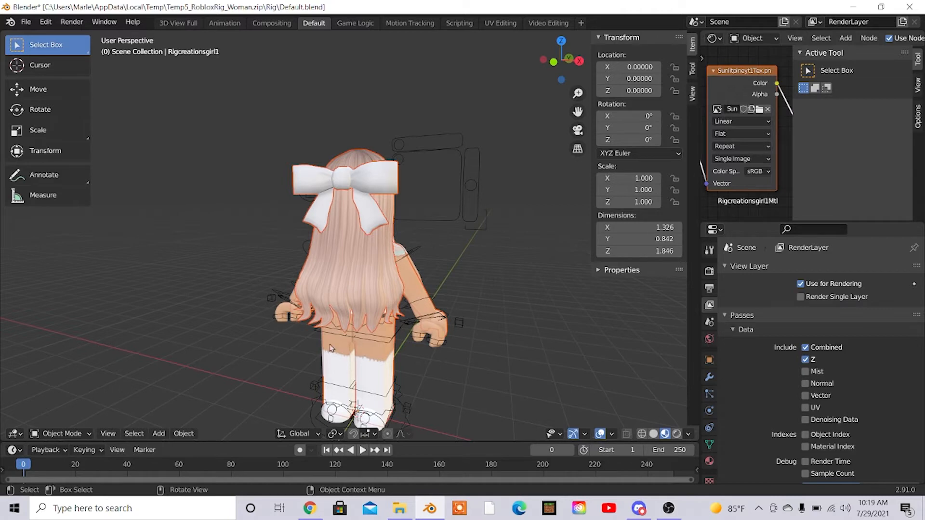
Step: Rotate the imported avatar 180° about the vertical axis and move it about 3.5 units along X, beside the rig
{"action": "left_click", "coordinate": [40, 109]}
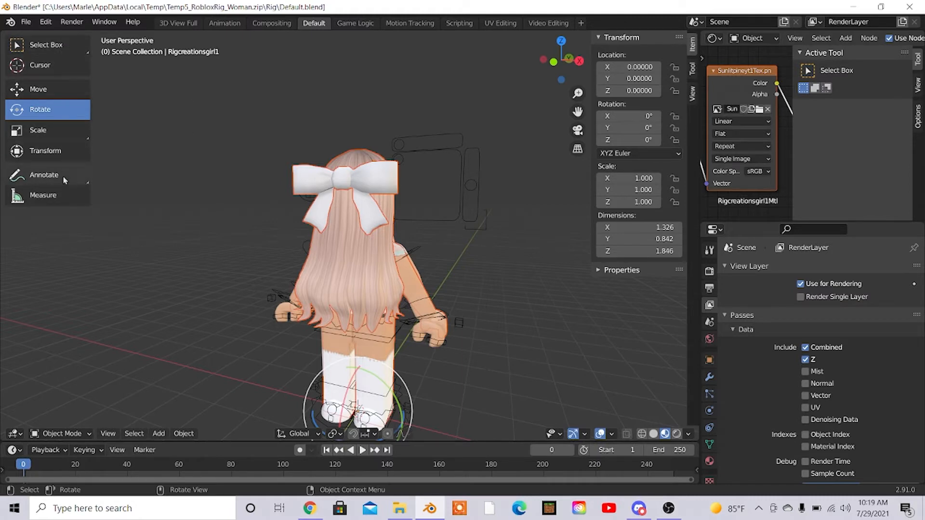
{"action": "middle_click_drag", "start_coordinate": [363, 372], "coordinate": [372, 388]}
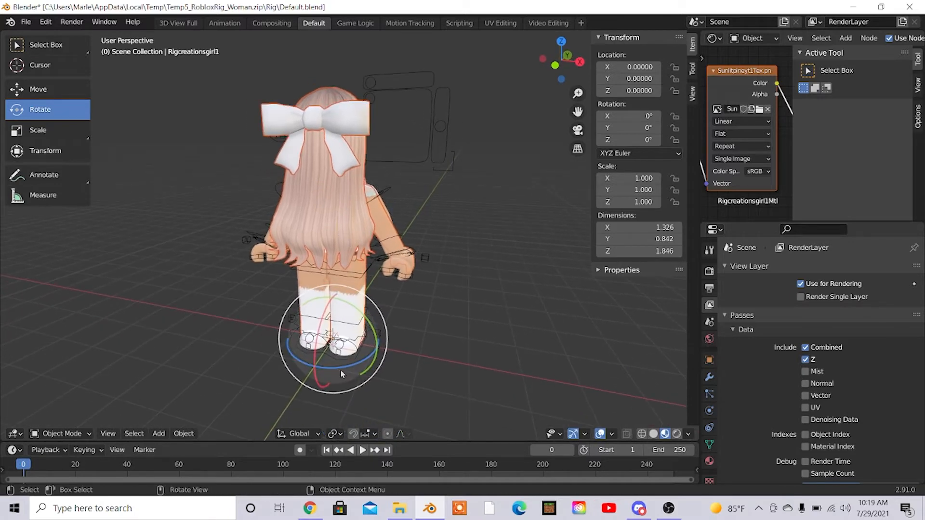
{"action": "left_click_drag", "start_coordinate": [338, 368], "coordinate": [324, 298]}
{"action": "left_click", "coordinate": [54, 88]}
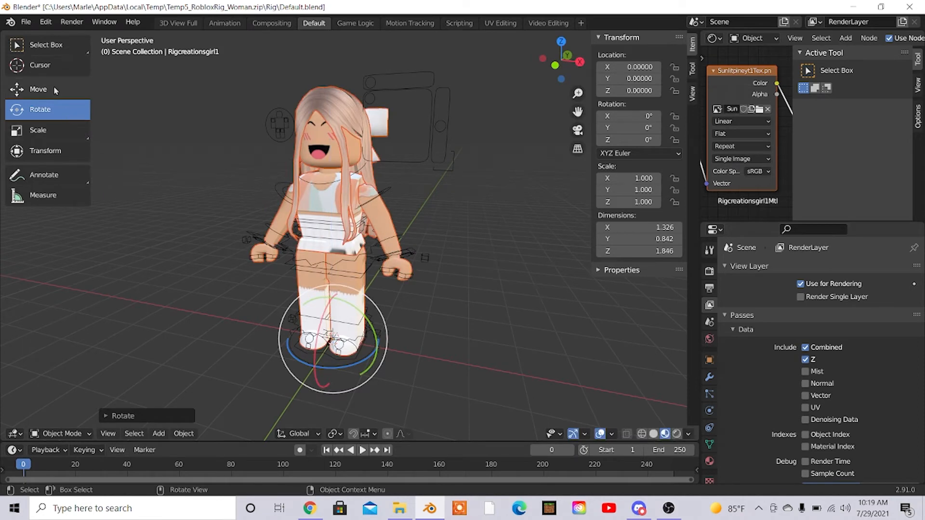
{"action": "left_click_drag", "start_coordinate": [381, 348], "coordinate": [503, 264]}
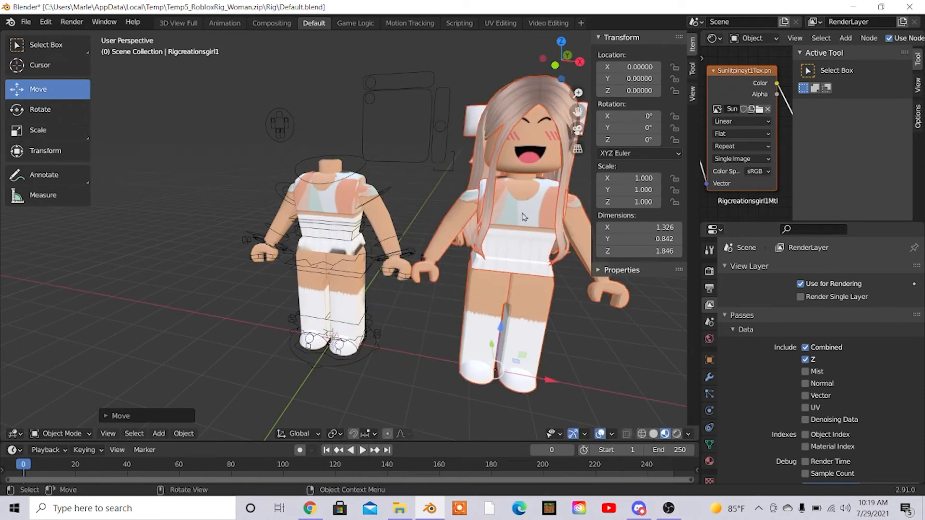
Step: Delete the imported avatar's torso, both arms and both legs, keeping its head, hair and bow
{"action": "left_click", "coordinate": [522, 249]}
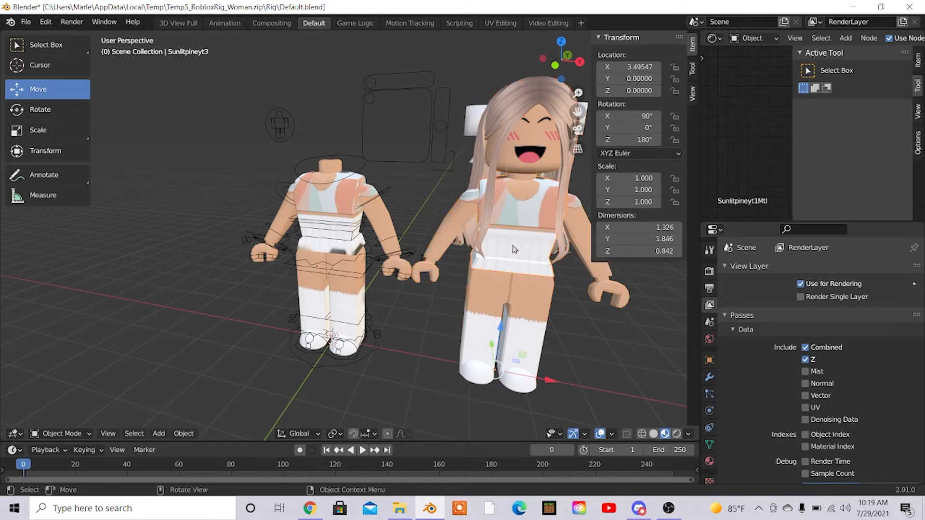
{"action": "left_click", "coordinate": [524, 310], "text": "shift"}
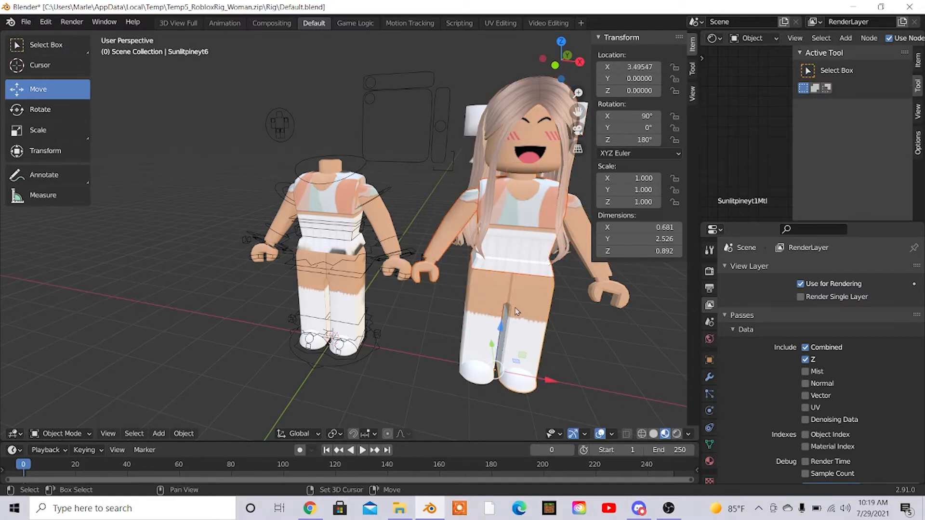
{"action": "left_click", "coordinate": [495, 307], "text": "shift"}
{"action": "left_click", "coordinate": [607, 289], "text": "shift"}
{"action": "key", "text": "x"}
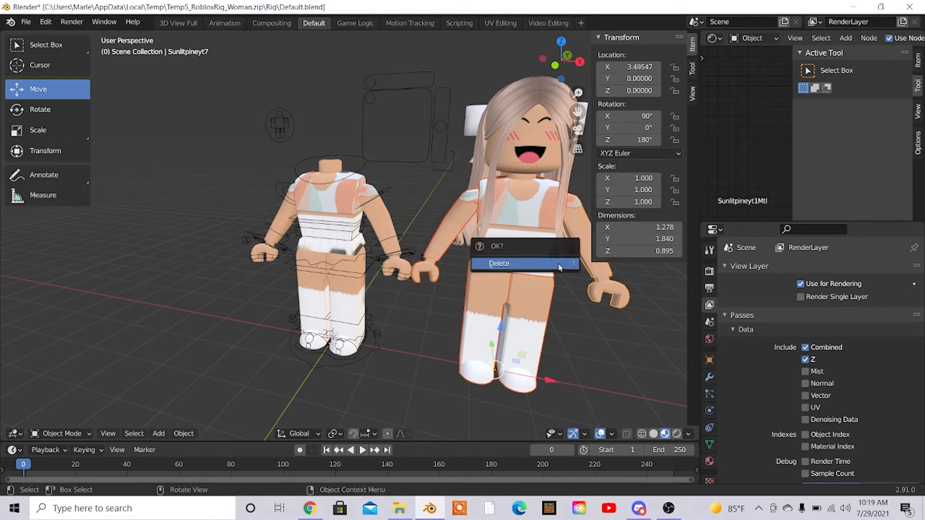
{"action": "left_click", "coordinate": [554, 263]}
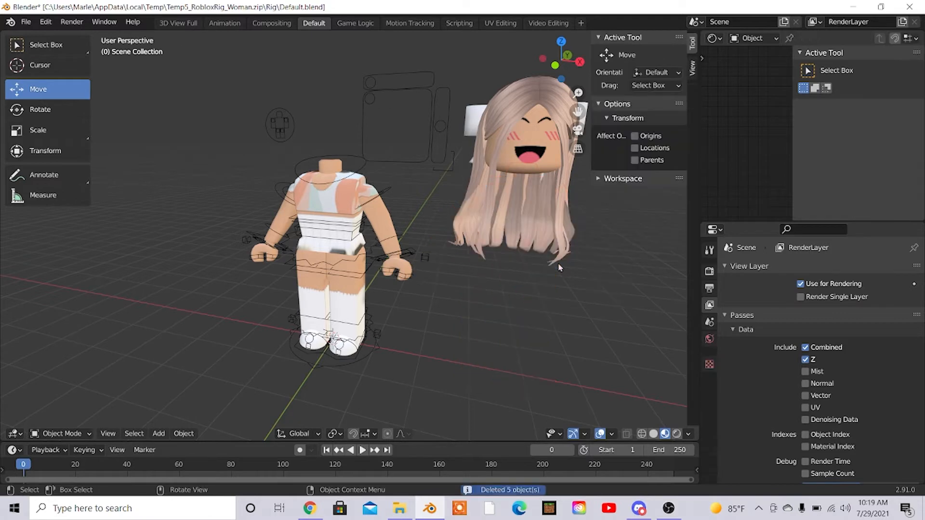
Step: Move the imported head, hair and bow back along X onto the rig's neck, to about X 0, and clear the selection
{"action": "left_click", "coordinate": [529, 159]}
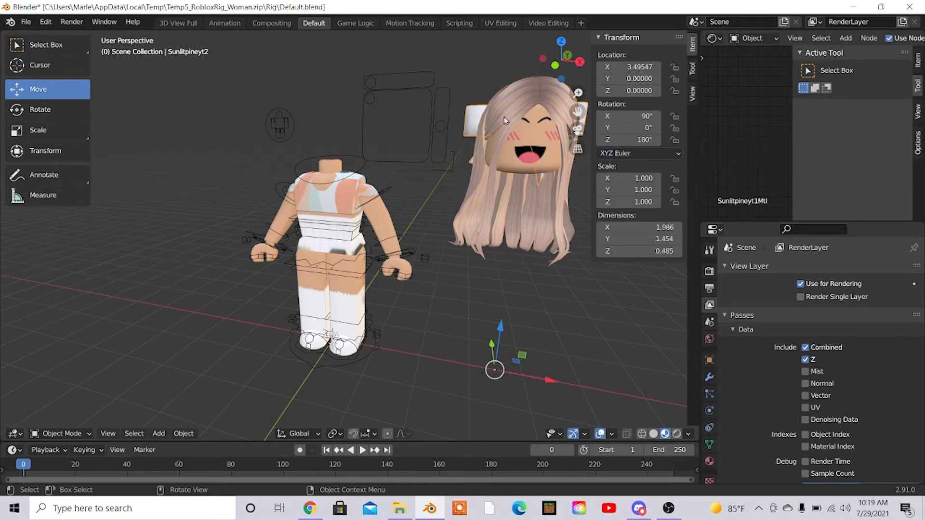
{"action": "left_click", "coordinate": [553, 323]}
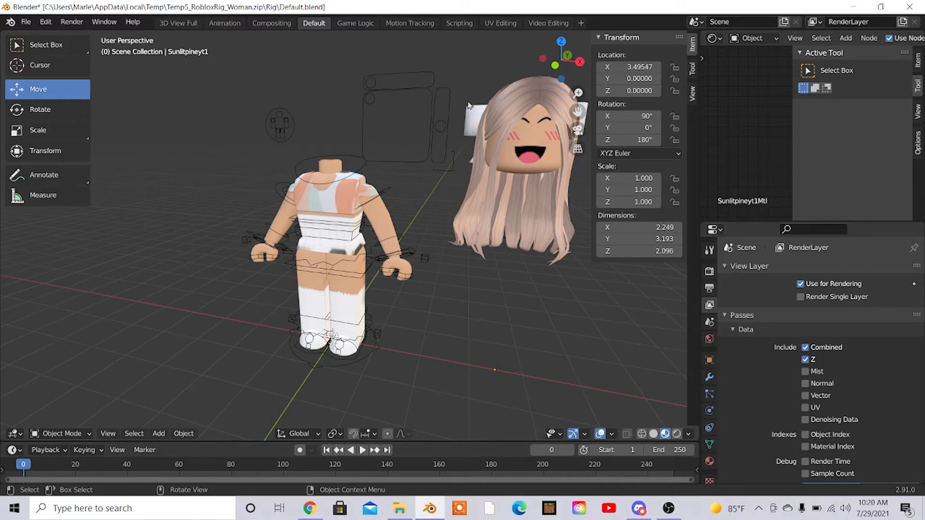
{"action": "left_click", "coordinate": [530, 203]}
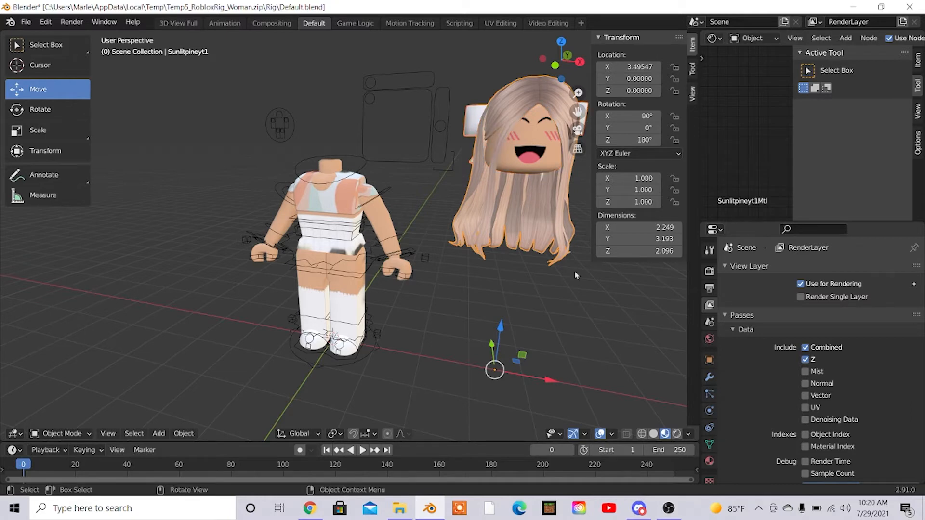
{"action": "left_click", "coordinate": [550, 383]}
{"action": "left_click", "coordinate": [541, 213]}
{"action": "left_click_drag", "start_coordinate": [550, 382], "coordinate": [388, 344]}
{"action": "left_click", "coordinate": [493, 291]}
Step: Import Background.obj from the folder "Gfx things for videos" as Wavefront OBJ with Split by Object and Split by Group enabled
{"action": "key", "text": "shift+grave"}
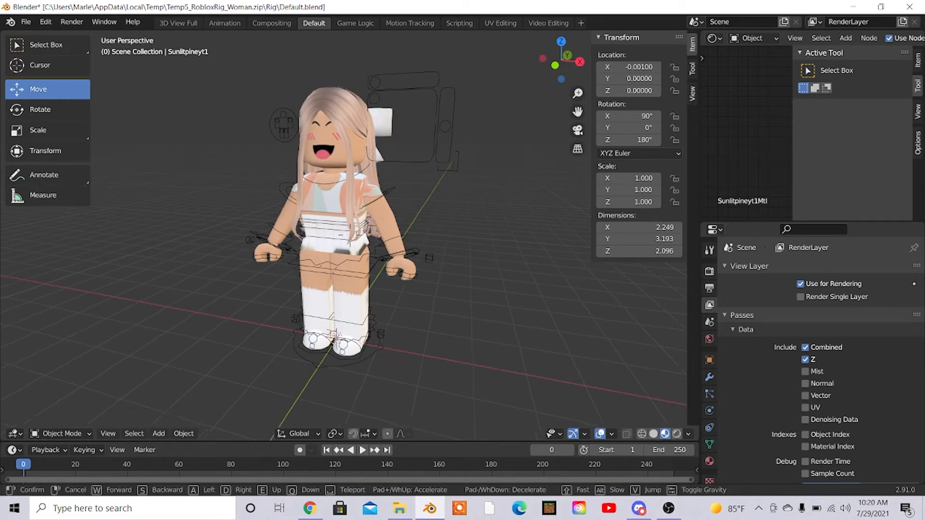
{"action": "left_click", "coordinate": [548, 385]}
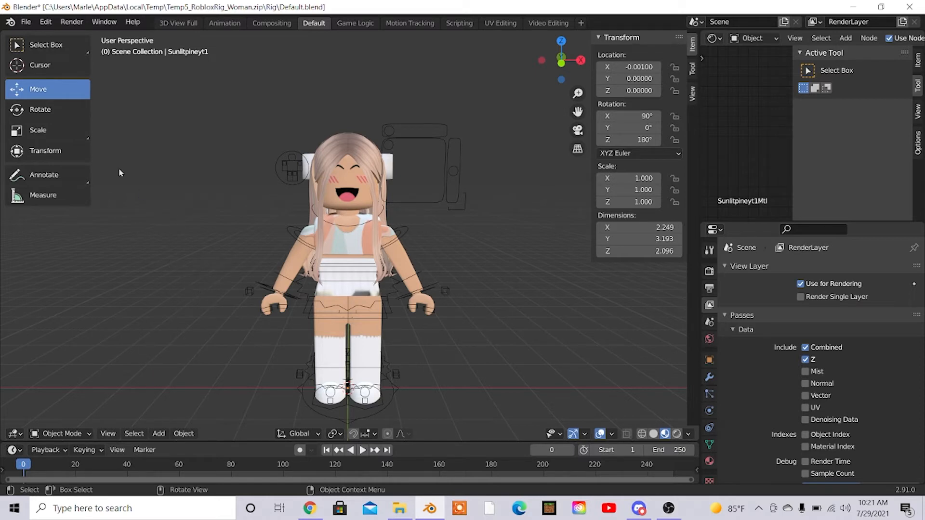
{"action": "left_click", "coordinate": [26, 23]}
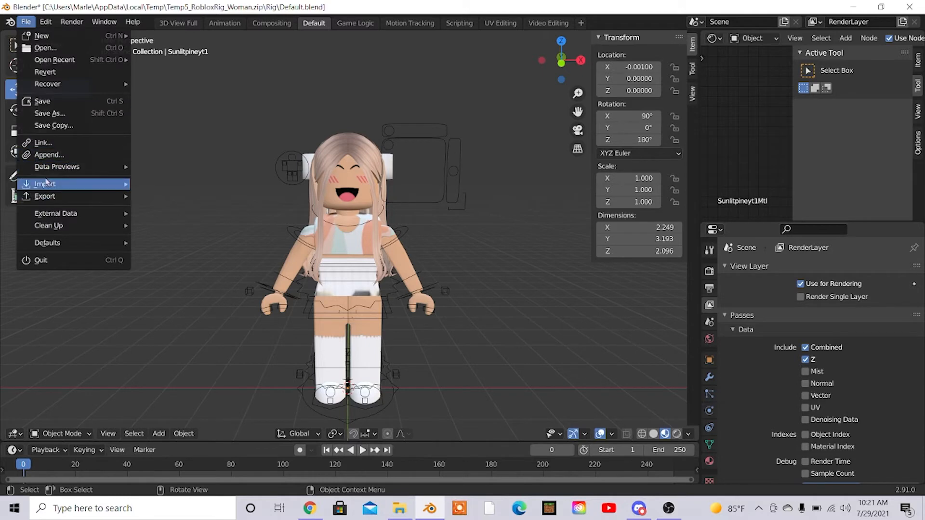
{"action": "mouse_move", "coordinate": [48, 184]}
{"action": "left_click", "coordinate": [168, 279]}
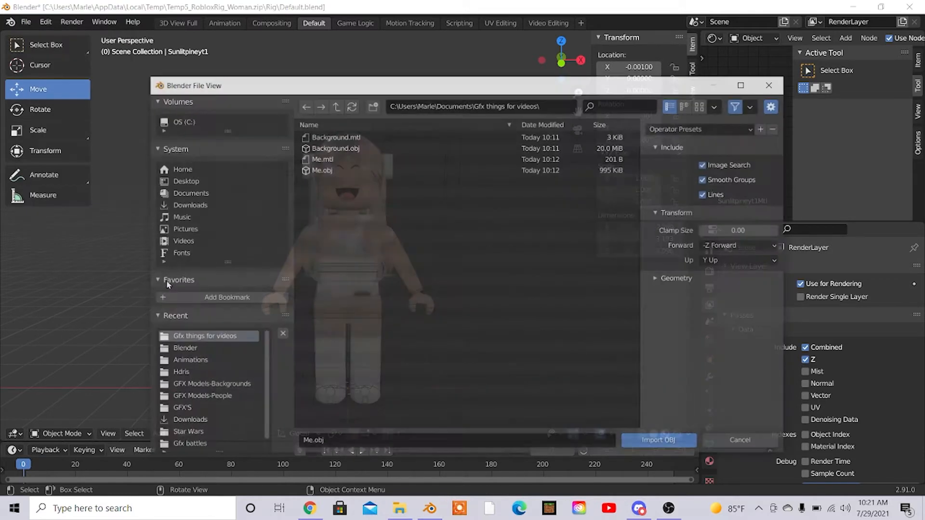
{"action": "left_click", "coordinate": [336, 148]}
{"action": "left_click", "coordinate": [676, 283]}
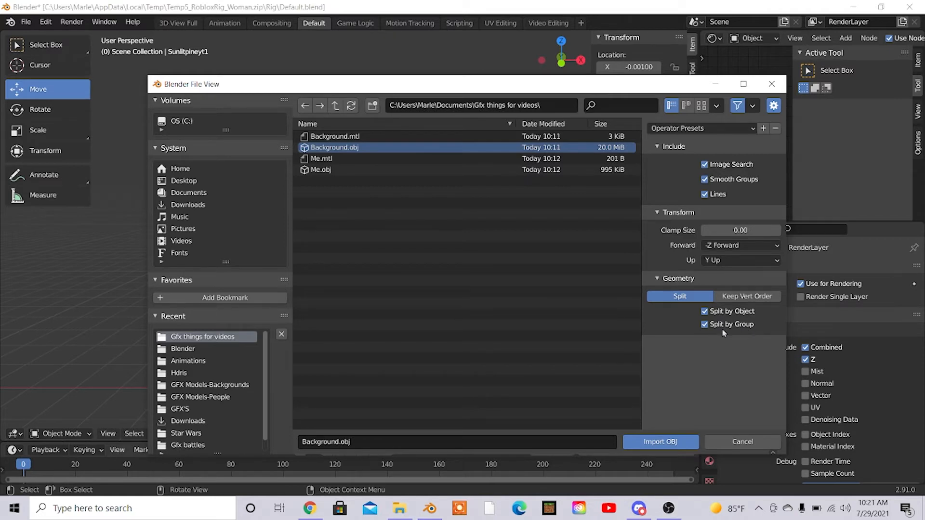
{"action": "left_click", "coordinate": [682, 449]}
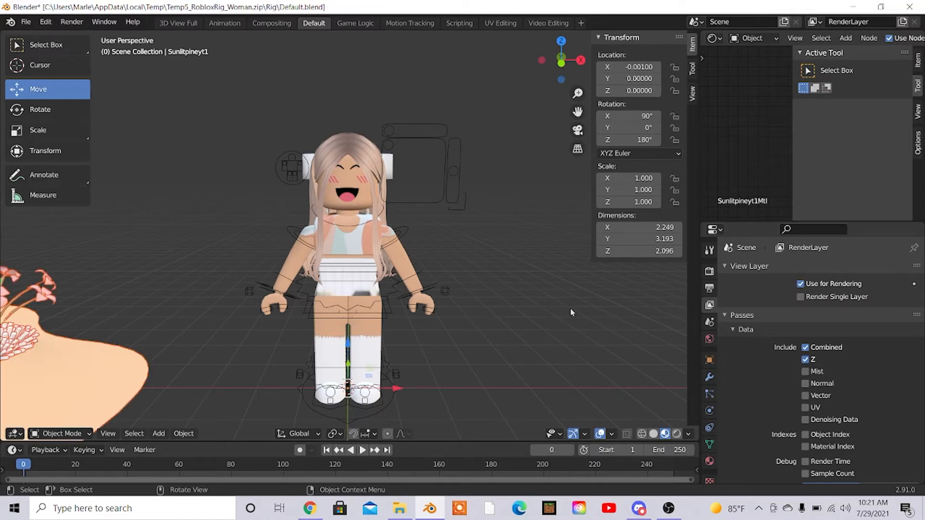
Step: Select all parts of the beach background, set their origins to geometry, and make the sand dune the active object
{"action": "key", "text": "shift+grave"}
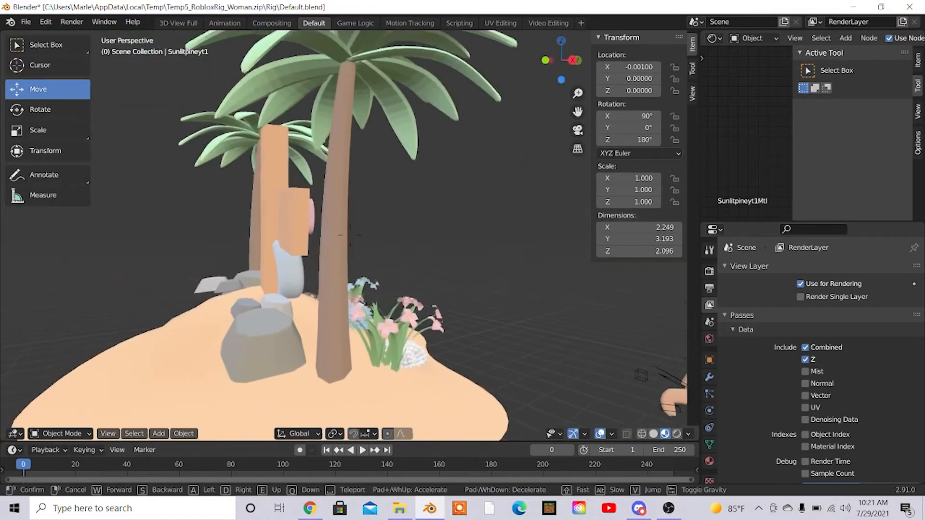
{"action": "key", "text": "s"}
{"action": "key", "text": "d"}
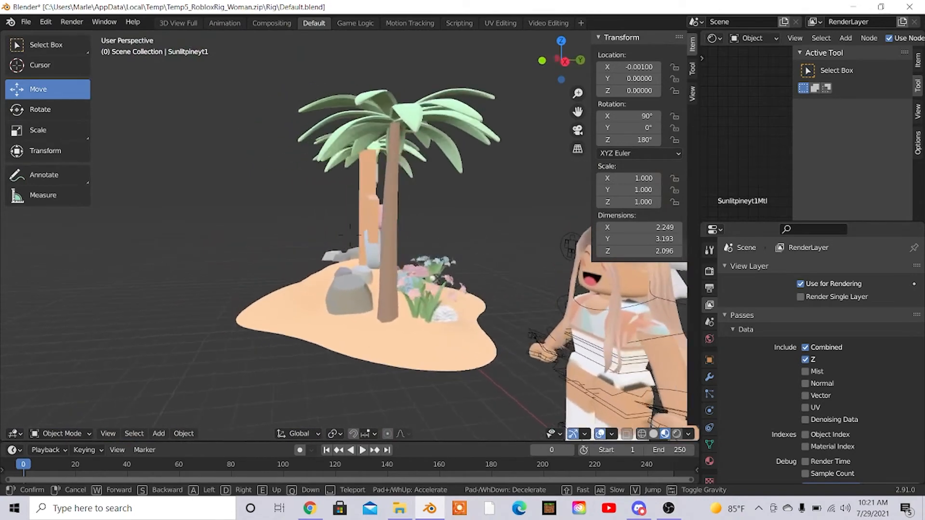
{"action": "key", "text": "s"}
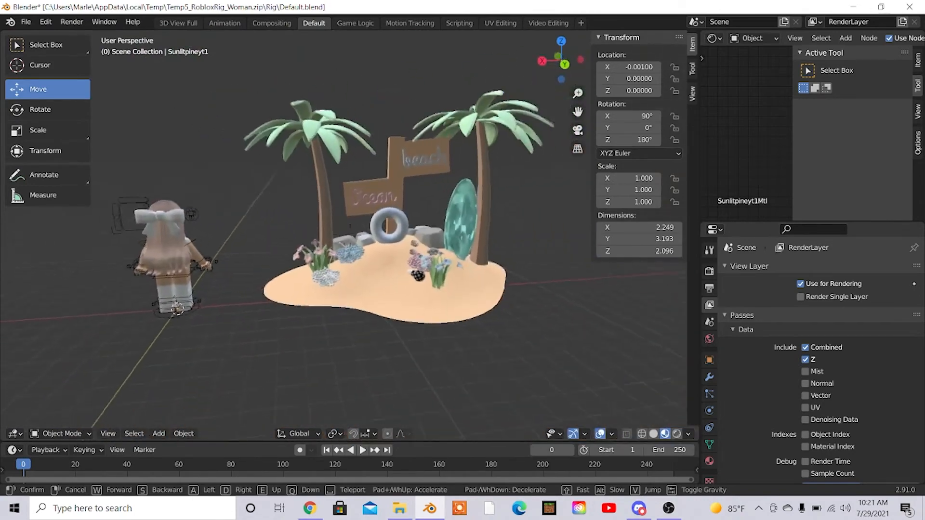
{"action": "left_click", "coordinate": [360, 230]}
{"action": "left_click_drag", "start_coordinate": [477, 68], "coordinate": [287, 298]}
{"action": "left_click_drag", "start_coordinate": [462, 83], "coordinate": [296, 304]}
{"action": "left_click", "coordinate": [281, 315]}
{"action": "left_click_drag", "start_coordinate": [475, 100], "coordinate": [287, 322]}
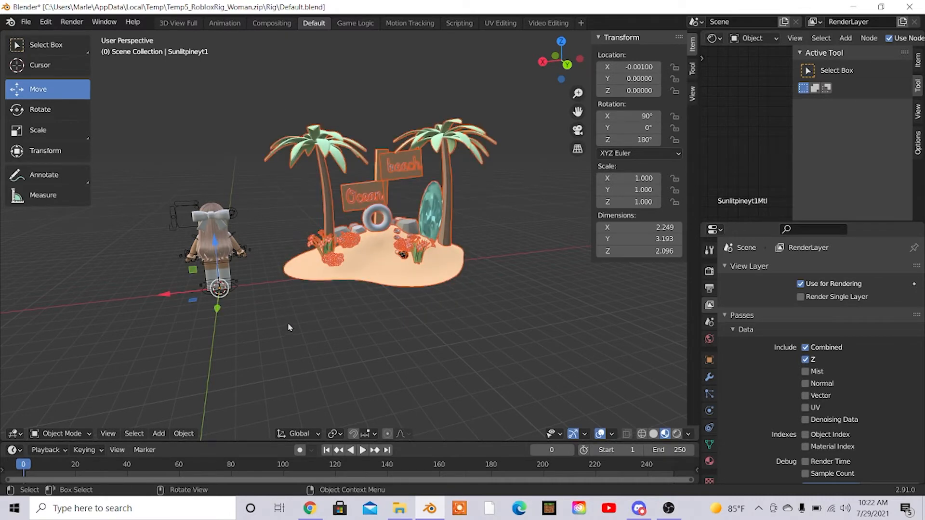
{"action": "right_click", "coordinate": [366, 194]}
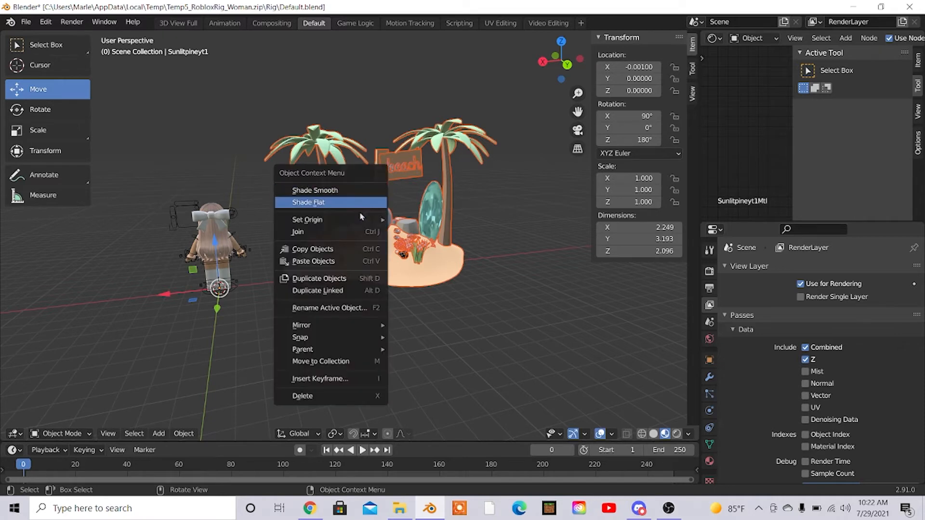
{"action": "mouse_move", "coordinate": [364, 221]}
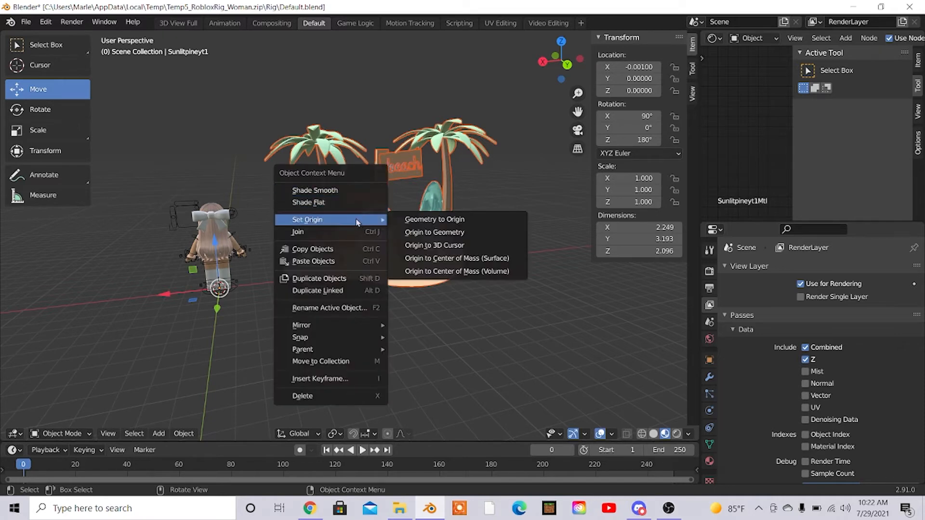
{"action": "left_click", "coordinate": [439, 235]}
{"action": "left_click", "coordinate": [399, 264]}
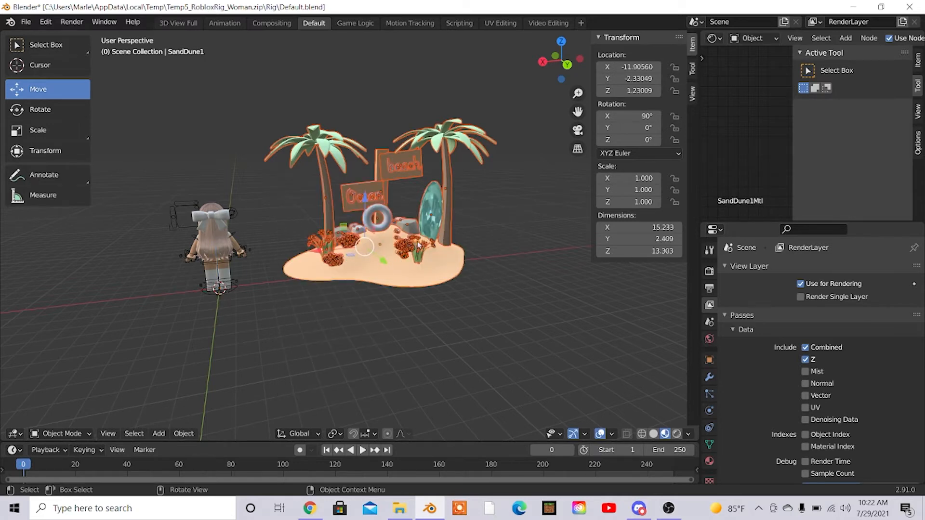
Step: Rotate the whole beach background to about 188° about the vertical axis so its Ocean and beach signs face the front
{"action": "key", "text": "shift+grave"}
{"action": "key", "text": "w"}
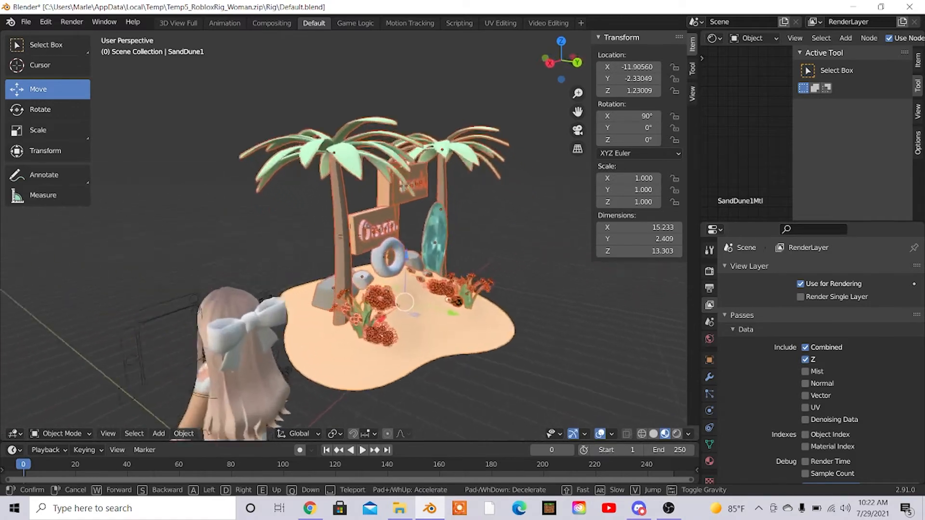
{"action": "key", "text": "s"}
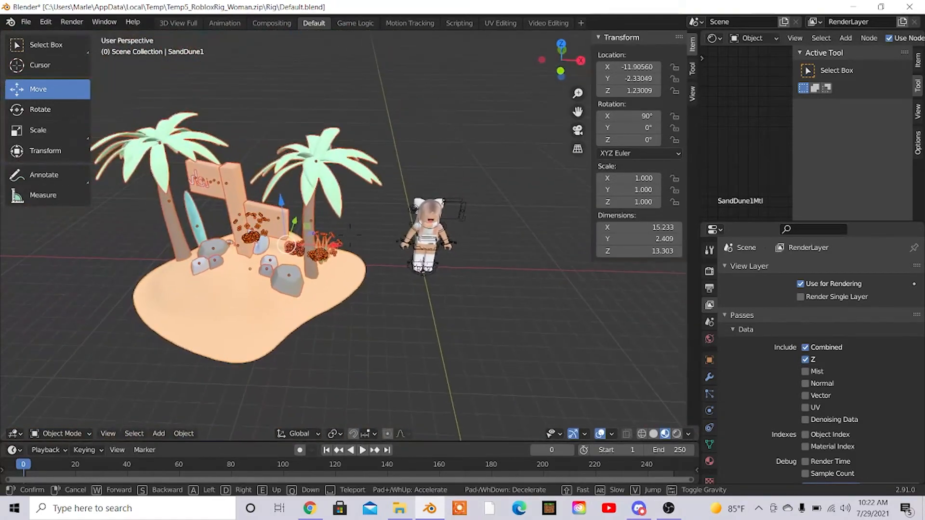
{"action": "left_click", "coordinate": [117, 94]}
{"action": "left_click", "coordinate": [52, 109]}
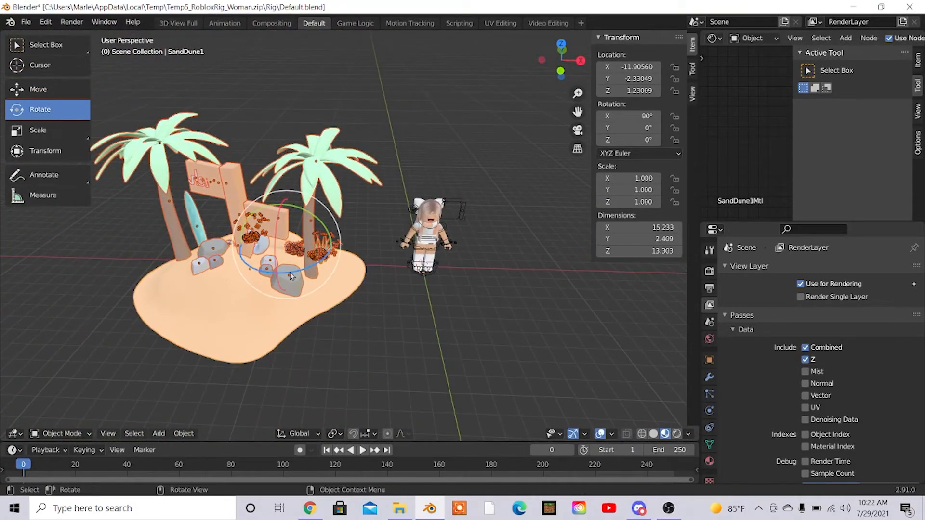
{"action": "left_click_drag", "start_coordinate": [289, 276], "coordinate": [332, 260]}
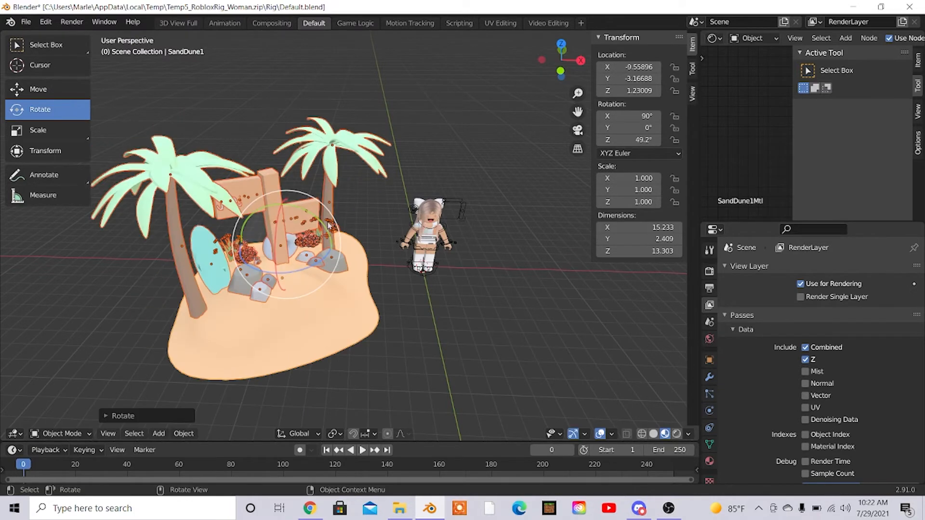
{"action": "left_click", "coordinate": [326, 259]}
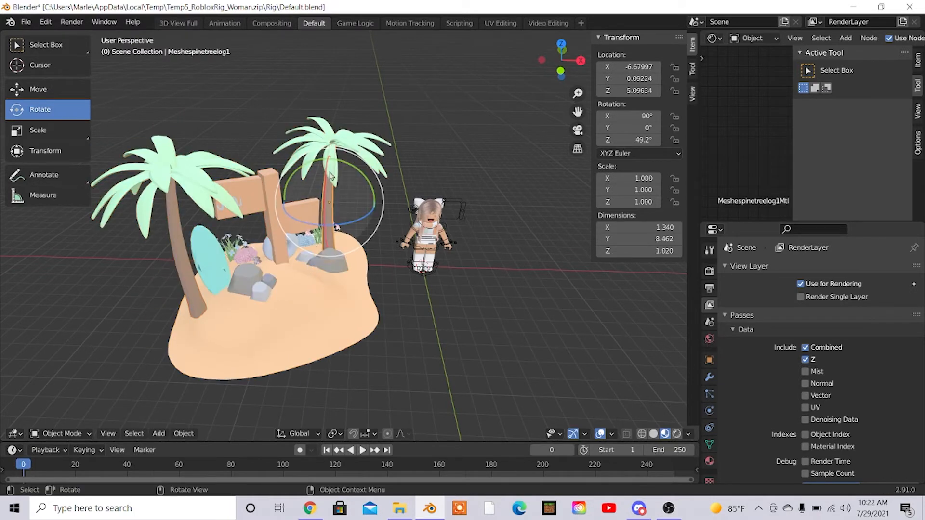
{"action": "key", "text": "ctrl+z"}
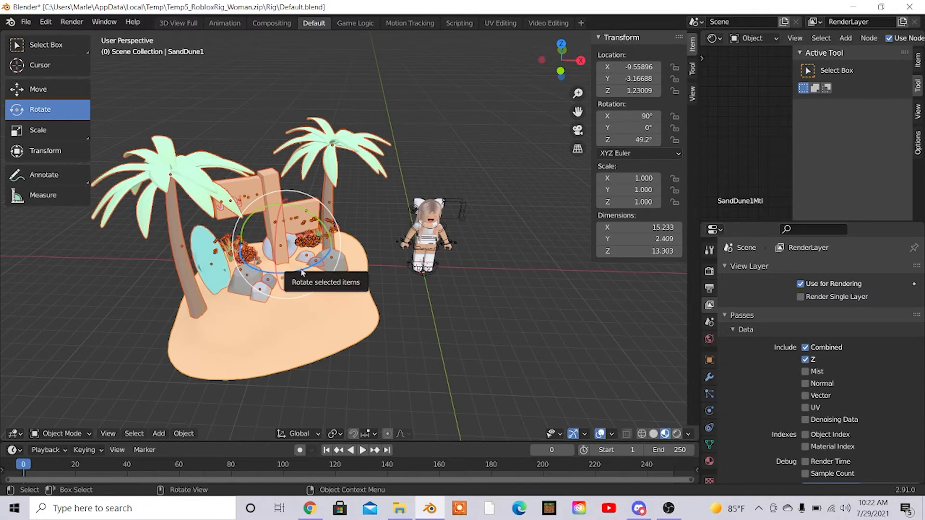
{"action": "left_click_drag", "start_coordinate": [305, 268], "coordinate": [392, 112]}
Step: Delete all parts of the black spotted light bulb lying on the sand beside the blue flowers
{"action": "left_click", "coordinate": [317, 260]}
{"action": "key", "text": "KP_Decimal"}
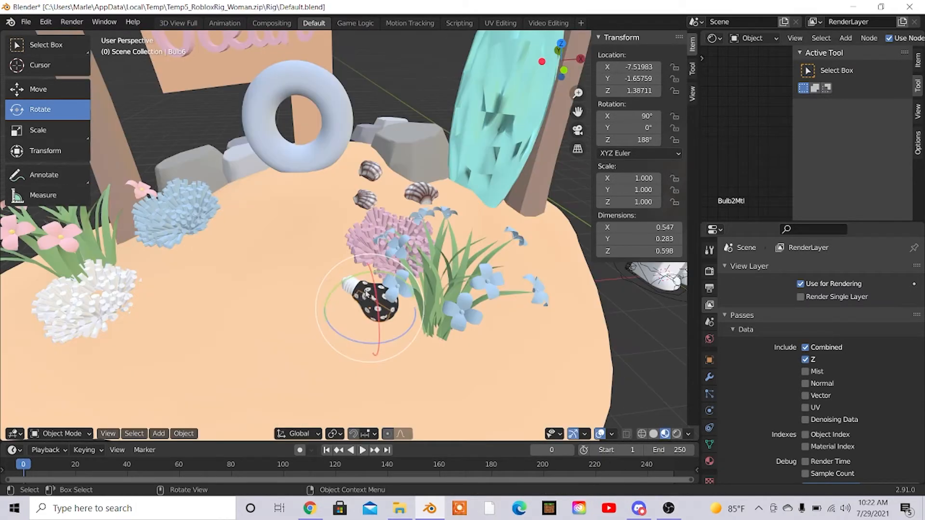
{"action": "left_click", "coordinate": [367, 291]}
{"action": "key", "text": "z"}
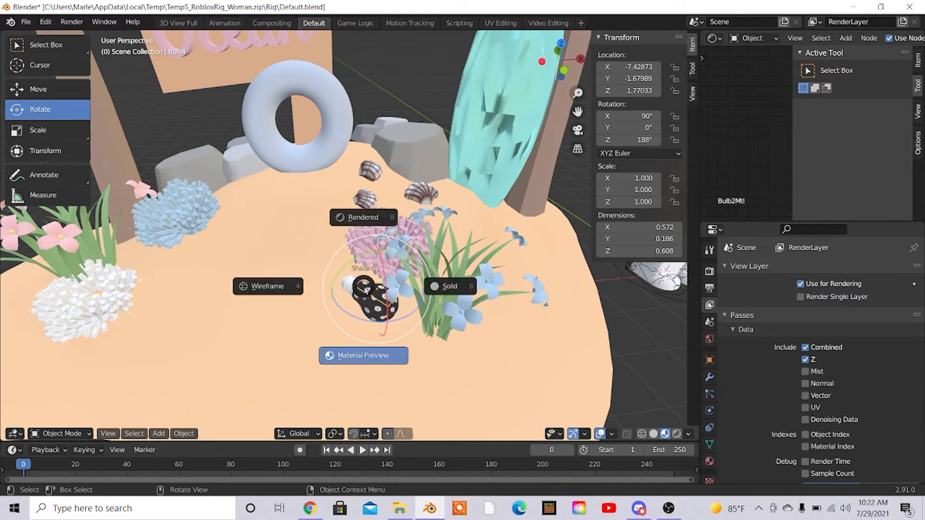
{"action": "left_click", "coordinate": [366, 289]}
{"action": "key", "text": "x"}
{"action": "left_click", "coordinate": [366, 289]}
{"action": "left_click", "coordinate": [368, 299]}
{"action": "key", "text": "x"}
{"action": "left_click", "coordinate": [369, 299]}
{"action": "left_click", "coordinate": [372, 301]}
{"action": "key", "text": "x"}
{"action": "left_click", "coordinate": [374, 296]}
{"action": "left_click", "coordinate": [375, 300]}
{"action": "key", "text": "x"}
{"action": "left_click", "coordinate": [375, 300]}
{"action": "left_click", "coordinate": [369, 295]}
{"action": "key", "text": "x"}
{"action": "left_click", "coordinate": [364, 290]}
Step: Examine the front of the beach background and the textured rig standing beside it
{"action": "key", "text": "shift+grave"}
{"action": "key", "text": "s"}
{"action": "key", "text": "w"}
{"action": "key", "text": "s"}
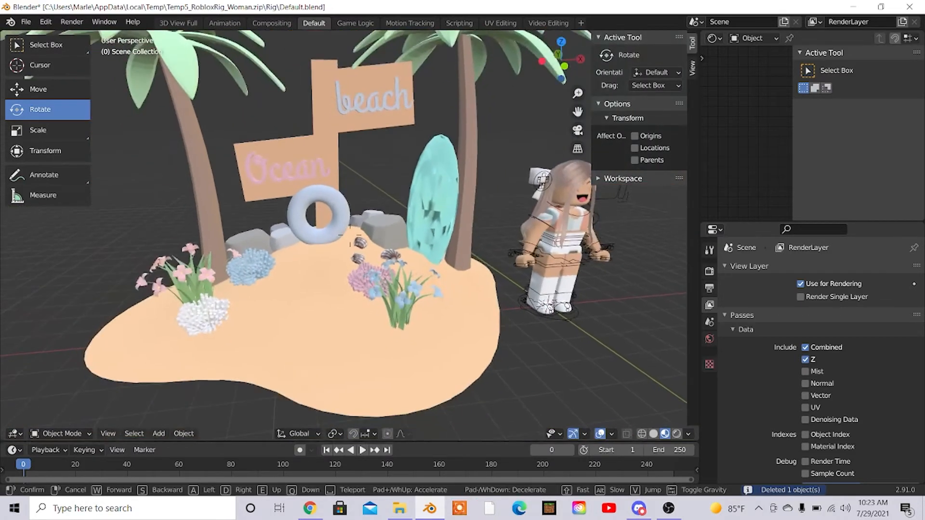
{"action": "key", "text": "w"}
{"action": "key", "text": "s"}
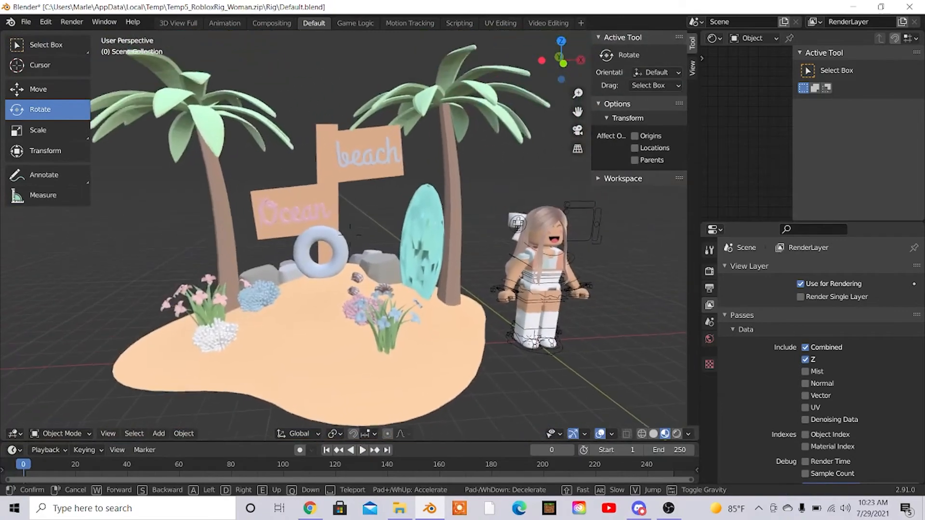
{"action": "key", "text": "w"}
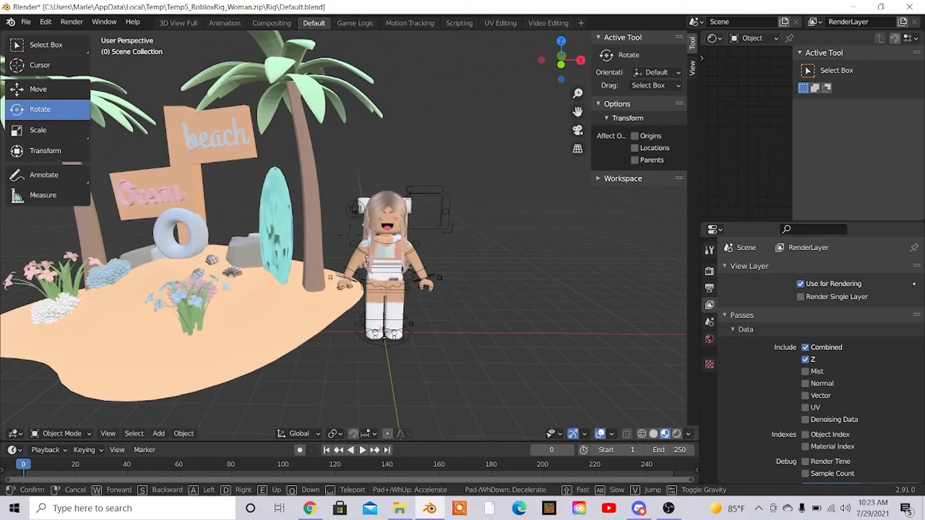
{"action": "key", "text": "s"}
{"action": "left_click", "coordinate": [232, 367]}
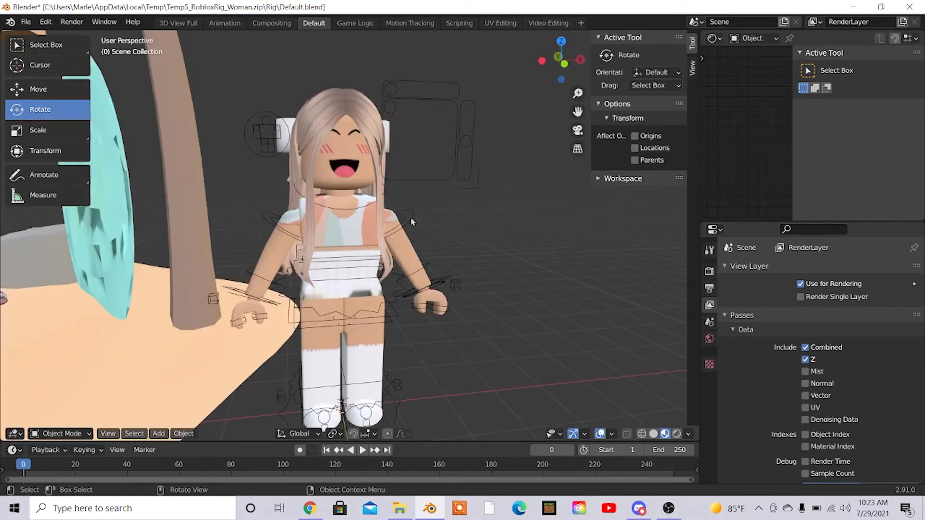
Step: Select the woman rig's armature and switch it to Pose Mode
{"action": "left_click", "coordinate": [412, 221]}
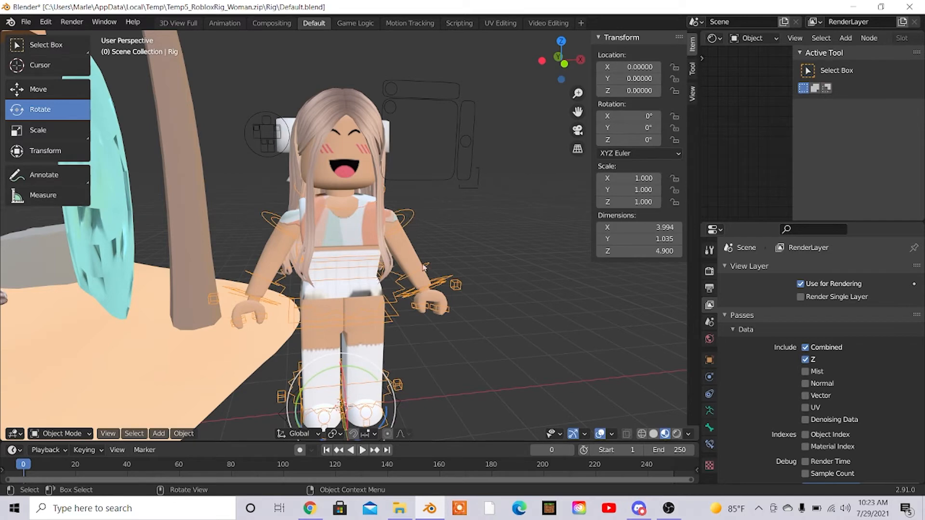
{"action": "left_click", "coordinate": [65, 434]}
{"action": "left_click", "coordinate": [72, 396]}
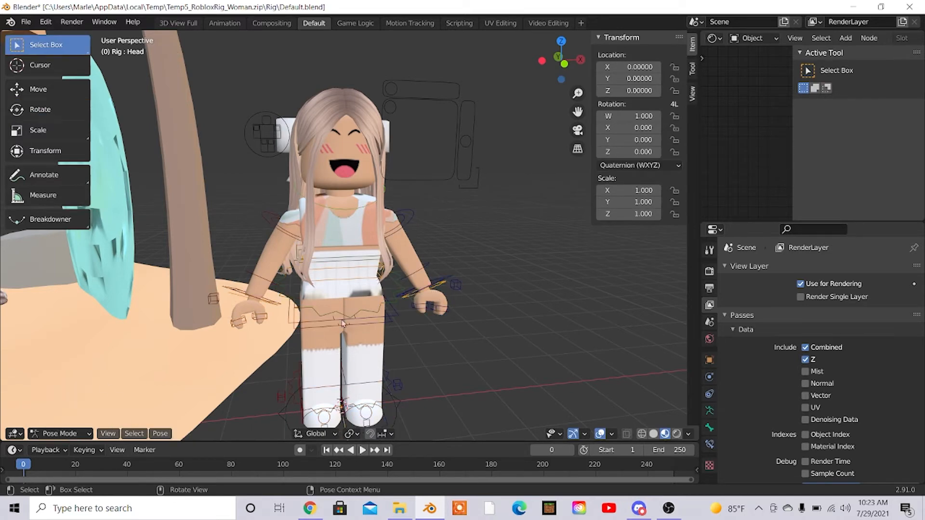
Step: Try moving the rig's right upper-arm bone outward from the shoulder, and clear the bone's location
{"action": "left_click", "coordinate": [423, 220]}
{"action": "left_click", "coordinate": [299, 228]}
{"action": "left_click", "coordinate": [48, 91]}
{"action": "left_click_drag", "start_coordinate": [330, 221], "coordinate": [285, 231]}
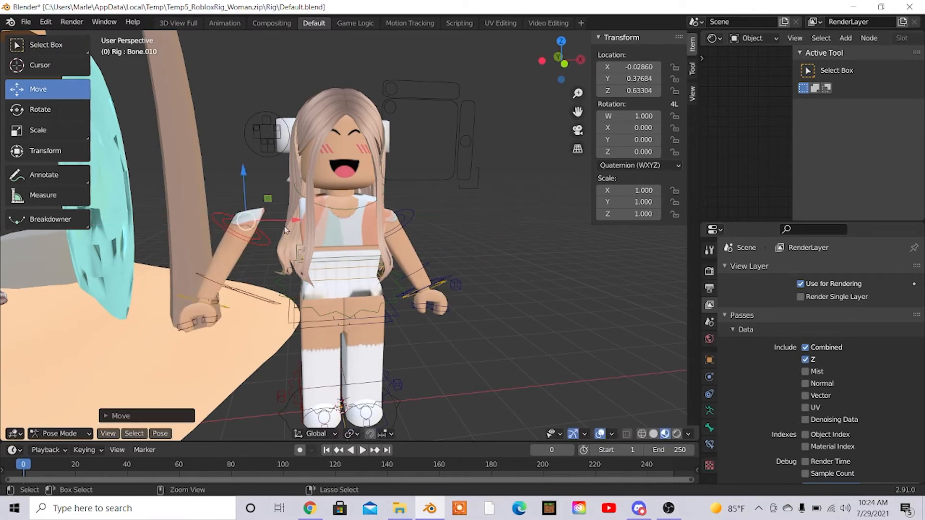
{"action": "key", "text": "alt+g"}
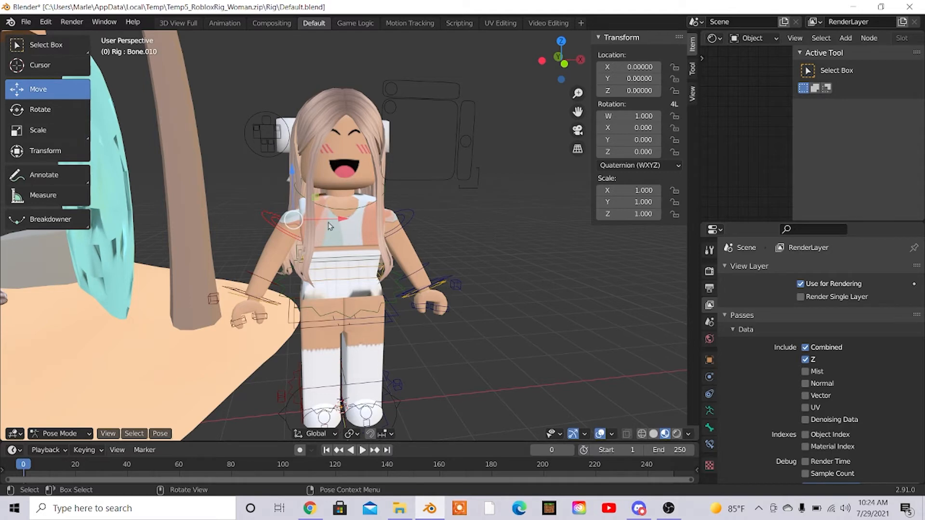
Step: Rotate the rig's right upper arm outward and bend its forearm upward so the hand is raised beside the head
{"action": "left_click", "coordinate": [40, 110]}
{"action": "left_click_drag", "start_coordinate": [283, 246], "coordinate": [264, 147]}
{"action": "left_click", "coordinate": [269, 180]}
{"action": "left_click_drag", "start_coordinate": [271, 181], "coordinate": [194, 186]}
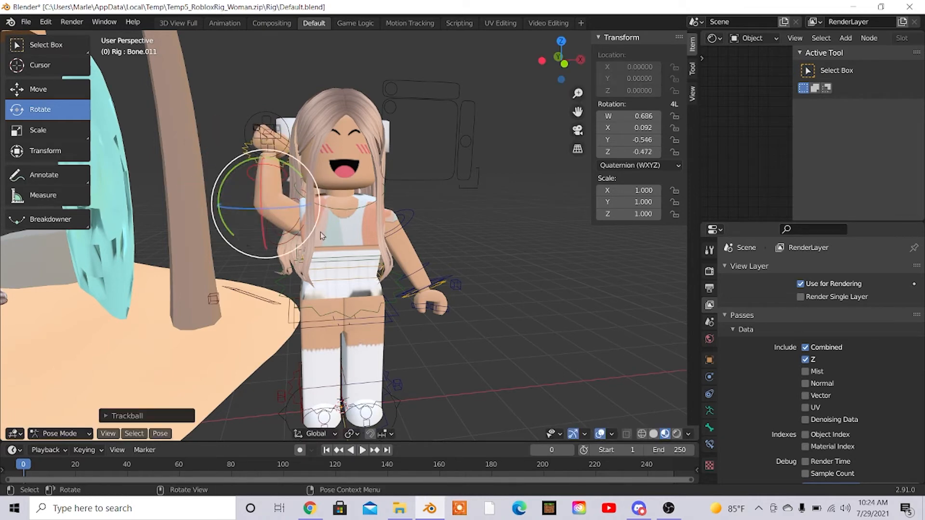
{"action": "left_click", "coordinate": [295, 232]}
{"action": "left_click_drag", "start_coordinate": [300, 191], "coordinate": [298, 223]}
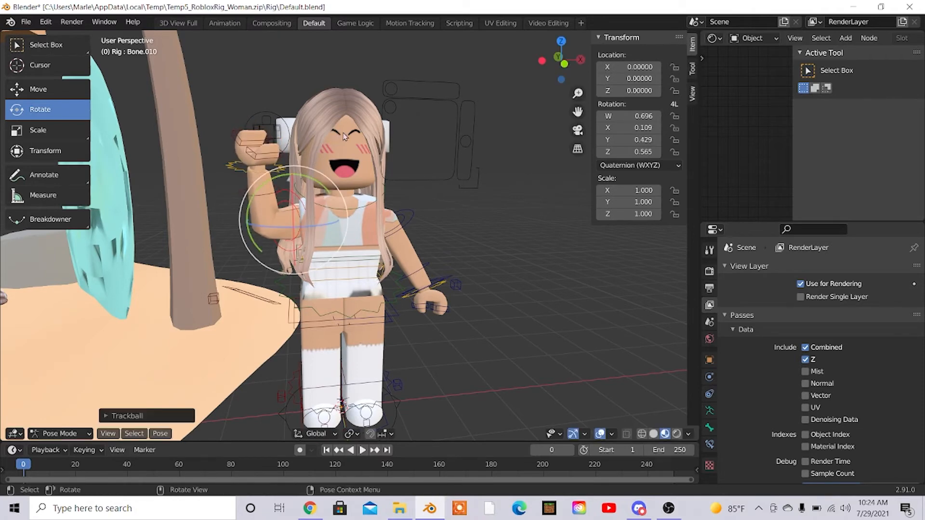
Step: Return to Object Mode and set the origin of the avatar's head and hair to its geometry
{"action": "key", "text": "ctrl+Tab"}
{"action": "left_click", "coordinate": [364, 129]}
{"action": "right_click", "coordinate": [354, 131]}
{"action": "mouse_move", "coordinate": [353, 135]}
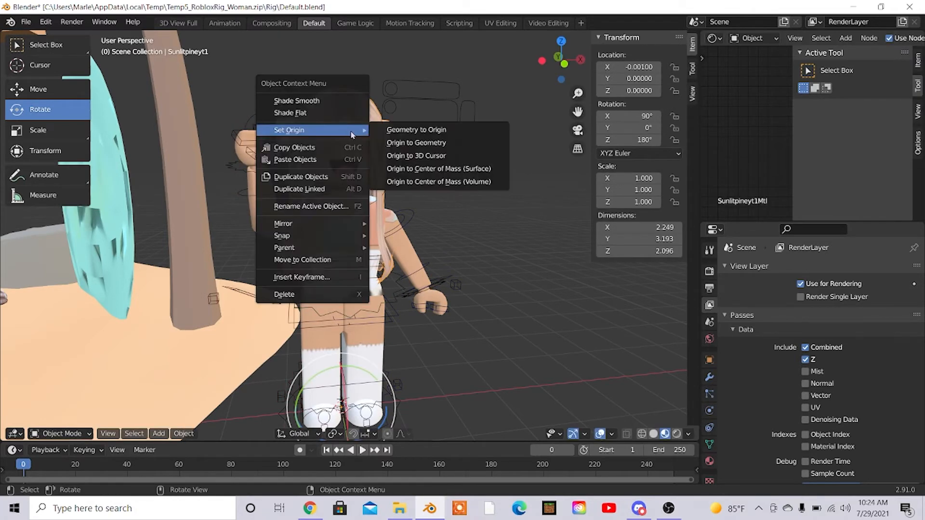
{"action": "left_click", "coordinate": [410, 143]}
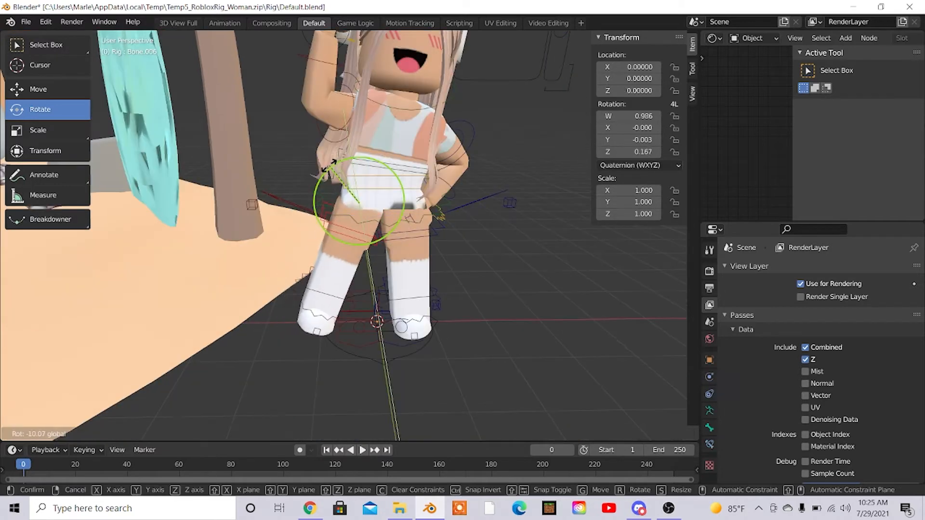
Step: Rotate the rig's right leg slightly outward and back at the hip in Pose Mode
{"action": "left_click_drag", "start_coordinate": [332, 164], "coordinate": [350, 220]}
{"action": "left_click", "coordinate": [354, 219]}
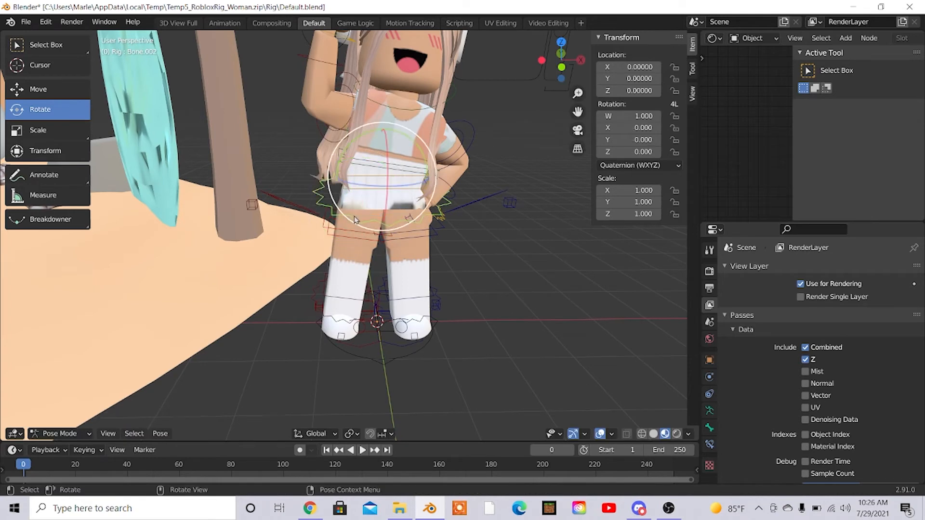
{"action": "left_click", "coordinate": [335, 239]}
{"action": "left_click_drag", "start_coordinate": [352, 218], "coordinate": [361, 198]}
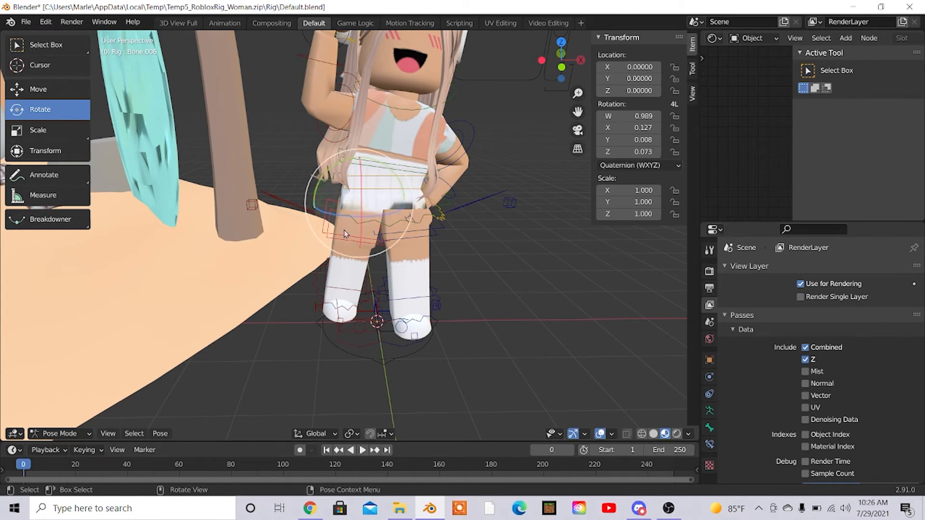
Step: Rotate the bone at the rig's left hand, which rests on the hip, very slightly
{"action": "key", "text": "shift+grave"}
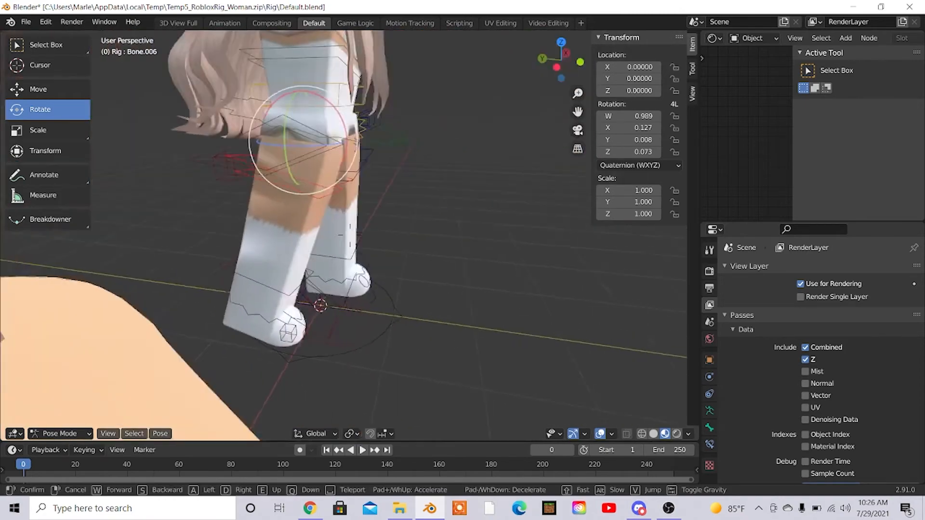
{"action": "key", "text": "d"}
{"action": "key", "text": "s"}
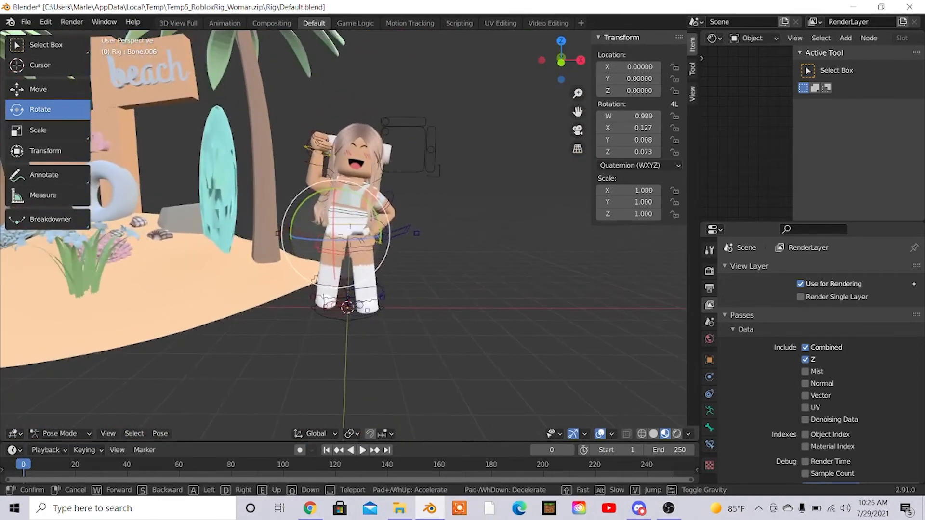
{"action": "key", "text": "w"}
{"action": "left_click", "coordinate": [386, 231]}
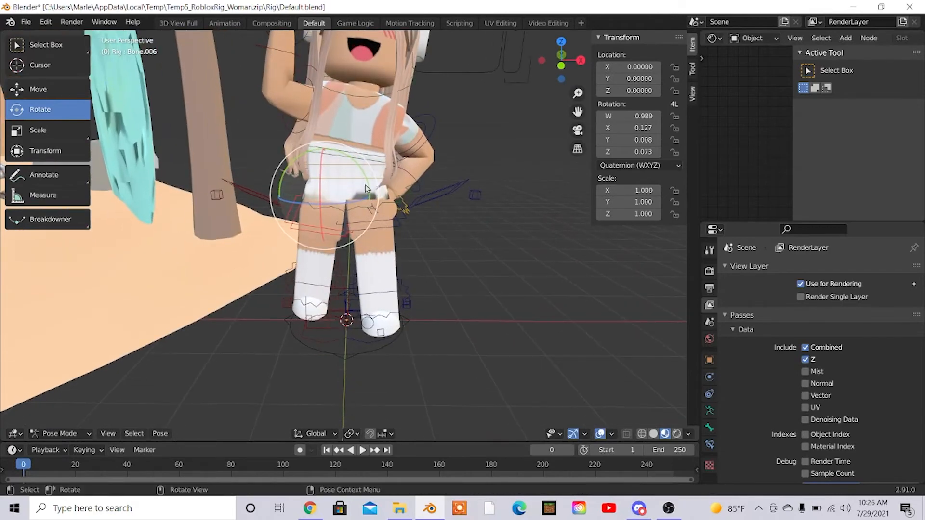
{"action": "left_click", "coordinate": [391, 207]}
{"action": "key", "text": "r"}
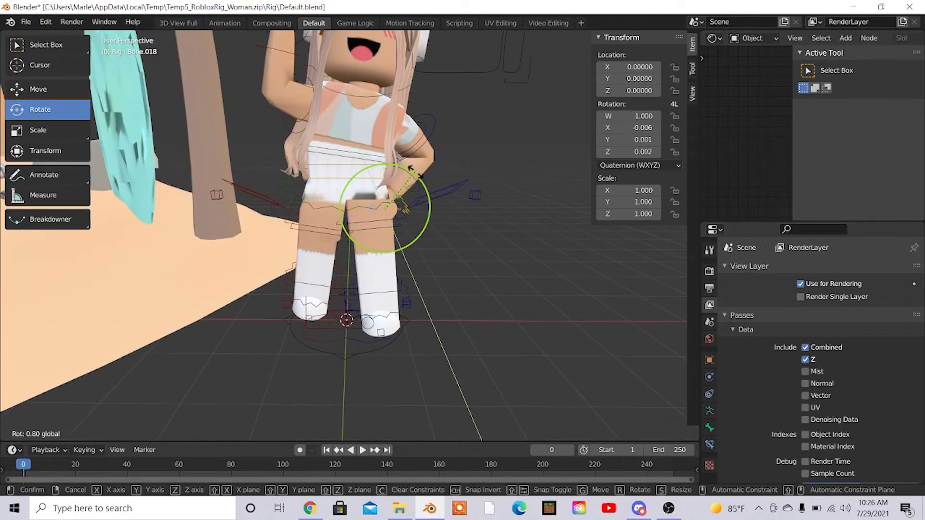
{"action": "left_click", "coordinate": [414, 170]}
Step: Rotate the rig's left leg slightly inward at the hip so the legs stand closer together
{"action": "left_click", "coordinate": [372, 224]}
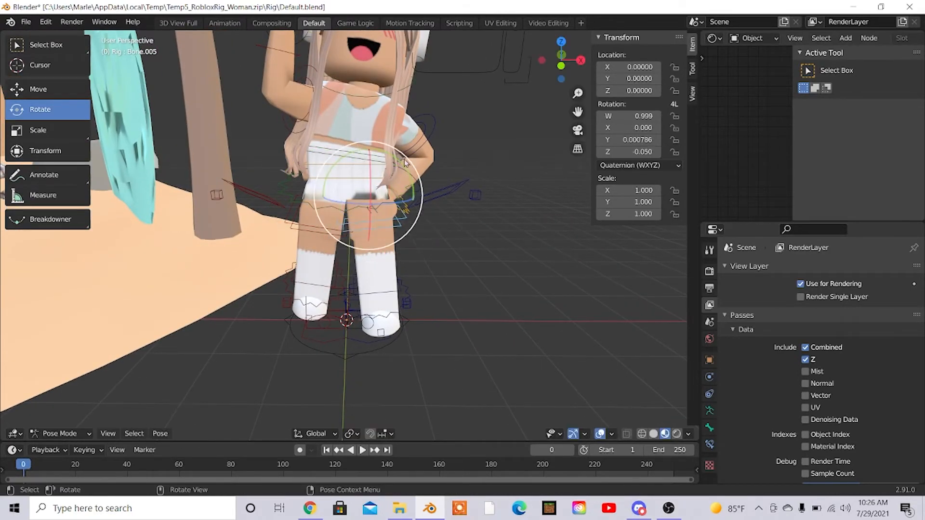
{"action": "left_click_drag", "start_coordinate": [402, 162], "coordinate": [404, 164]}
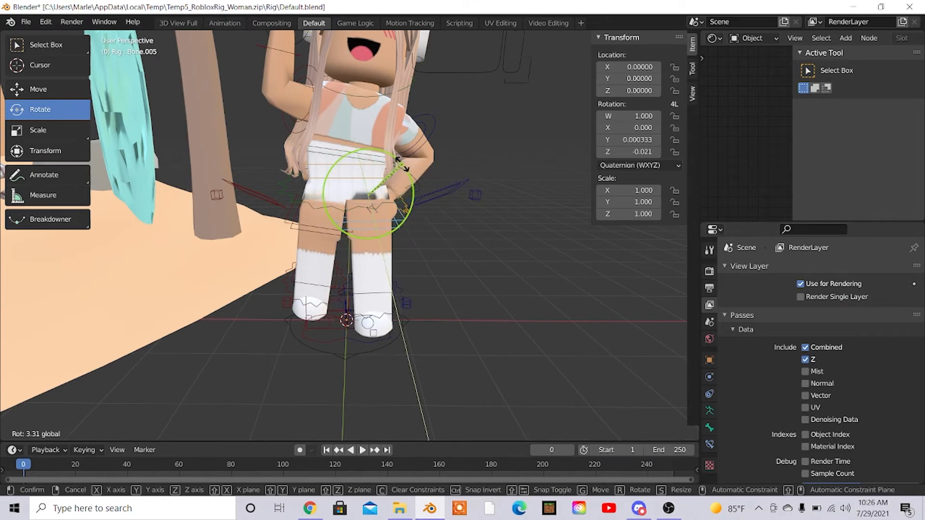
{"action": "left_click", "coordinate": [407, 168]}
Step: Return to Object Mode, select the whole posed avatar with its rig, and move it over to the beach island
{"action": "key", "text": "shift+grave"}
{"action": "key", "text": "s"}
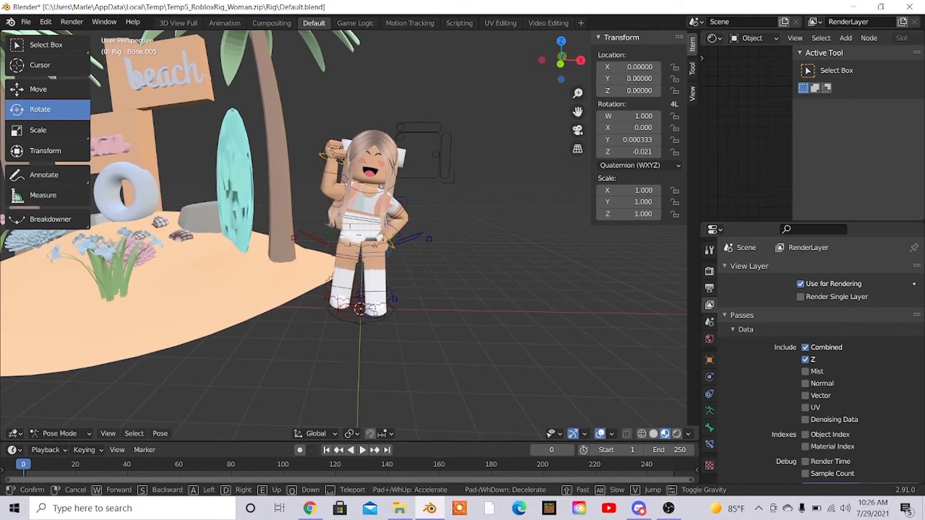
{"action": "left_click", "coordinate": [443, 343]}
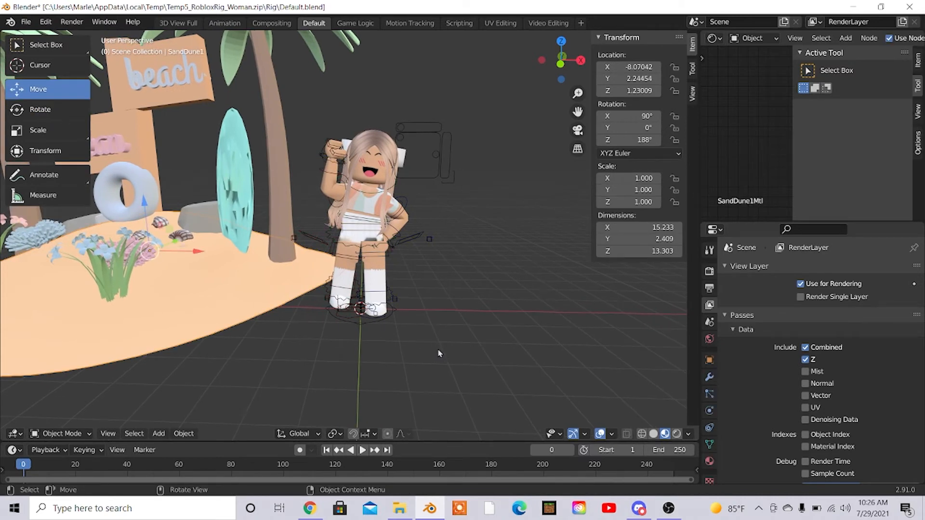
{"action": "left_click", "coordinate": [361, 279]}
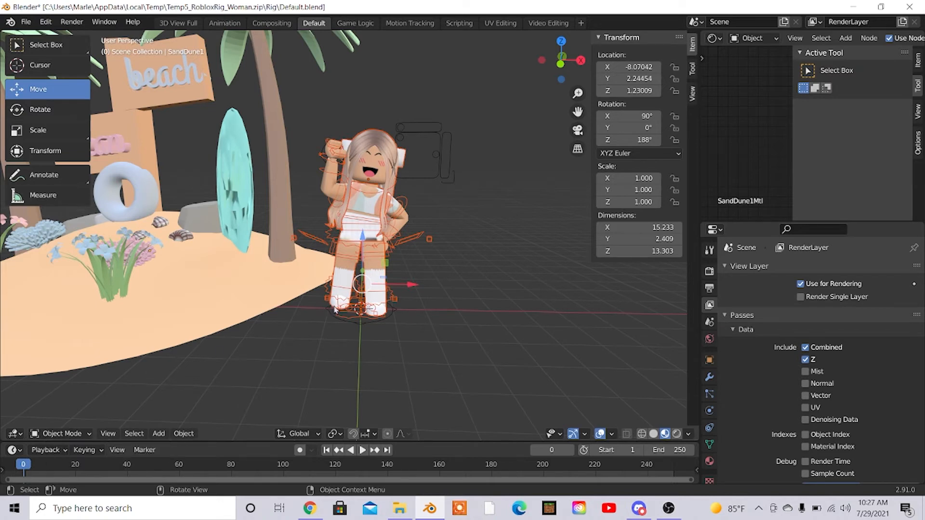
{"action": "key", "text": "shift+grave"}
{"action": "key", "text": "s"}
{"action": "left_click", "coordinate": [449, 263]}
{"action": "left_click_drag", "start_coordinate": [452, 263], "coordinate": [265, 259]}
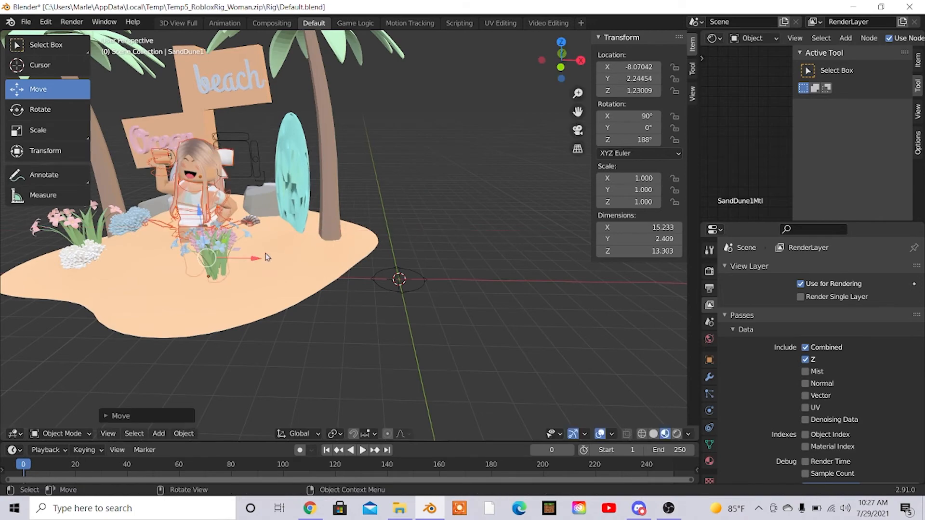
Step: Position the avatar to stand on the sand in front of the beach signs, and scale it down slightly
{"action": "key", "text": "shift+grave"}
{"action": "key", "text": "w"}
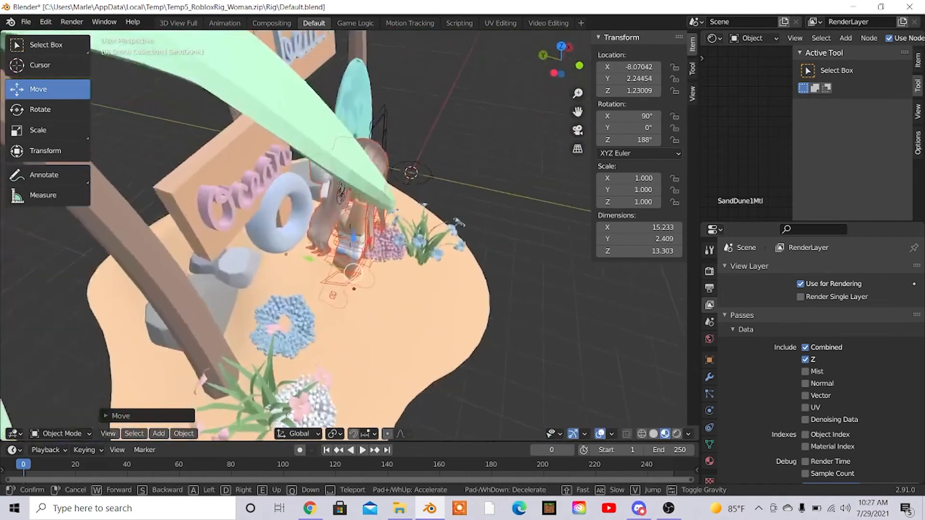
{"action": "left_click", "coordinate": [318, 248]}
{"action": "left_click", "coordinate": [318, 246]}
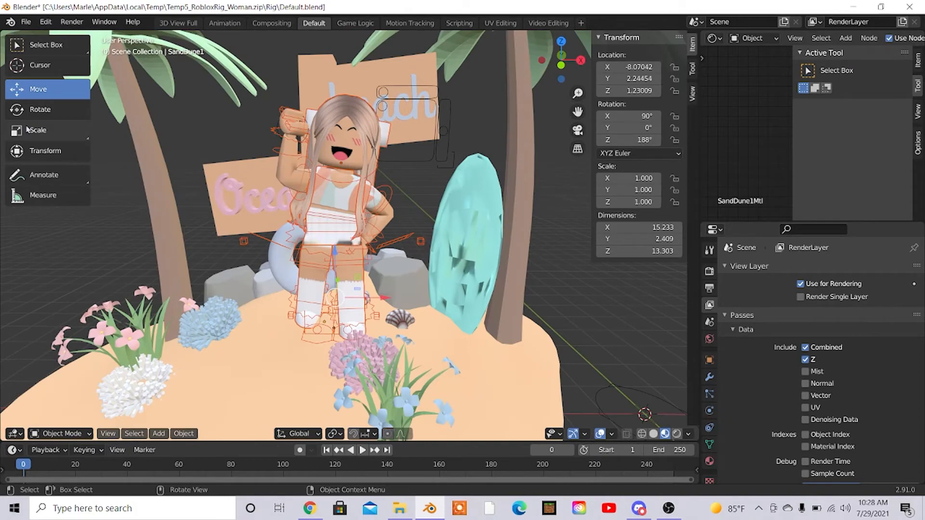
{"action": "left_click", "coordinate": [43, 129]}
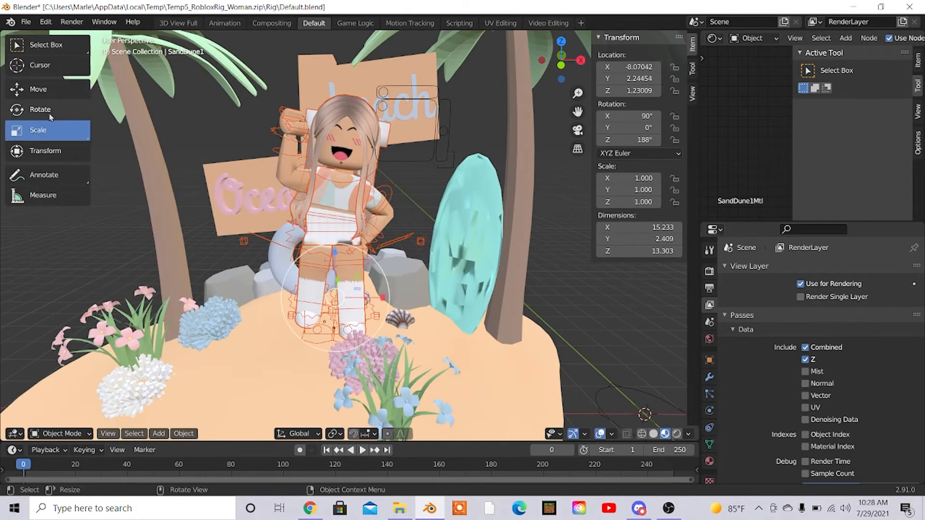
{"action": "left_click_drag", "start_coordinate": [340, 266], "coordinate": [339, 261]}
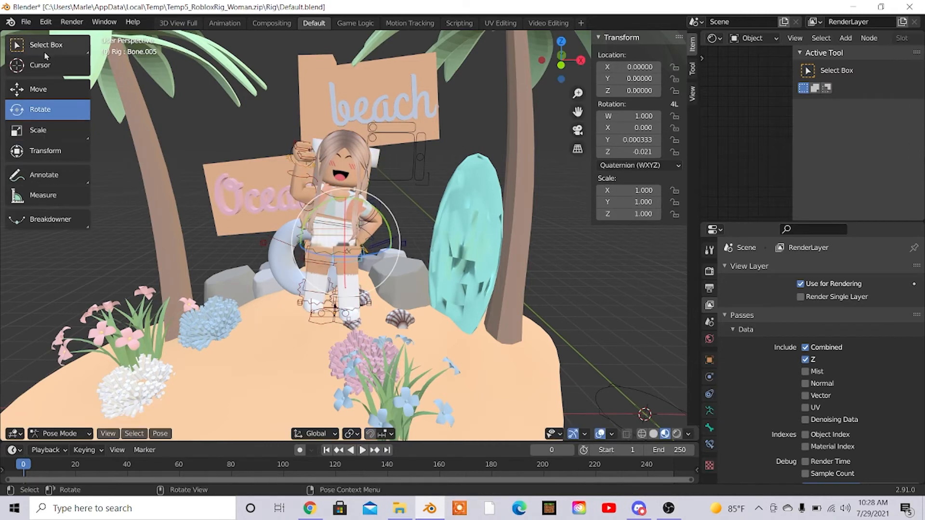
Step: Try moving the rig's left leg bone in Pose Mode, undo the move and return to Object Mode
{"action": "left_click", "coordinate": [51, 94]}
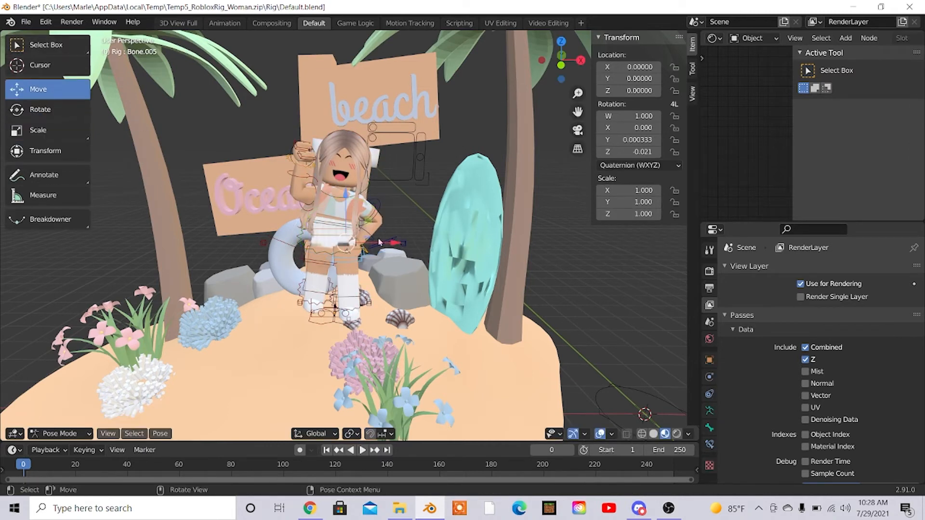
{"action": "left_click", "coordinate": [422, 245], "text": "ctrl"}
{"action": "key", "text": "ctrl+z"}
{"action": "key", "text": "grave"}
{"action": "left_click", "coordinate": [420, 226]}
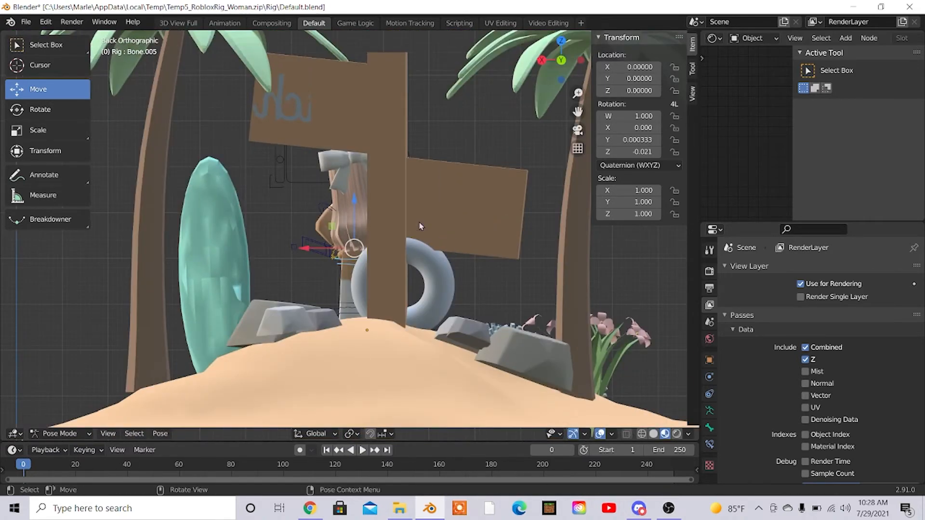
{"action": "key", "text": "ctrl+Tab"}
Step: Select the avatar's head and hair and rotate them about the Z axis to 194°
{"action": "key", "text": "shift+grave"}
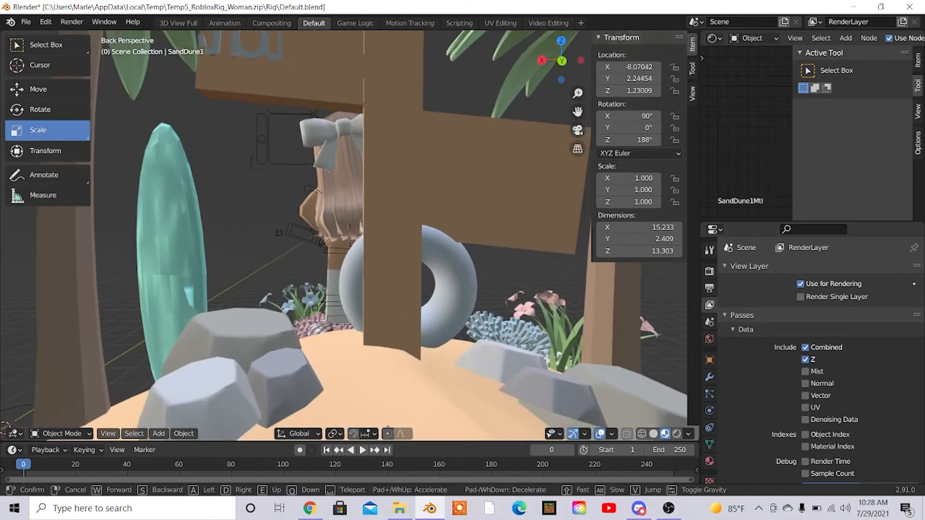
{"action": "key", "text": "s"}
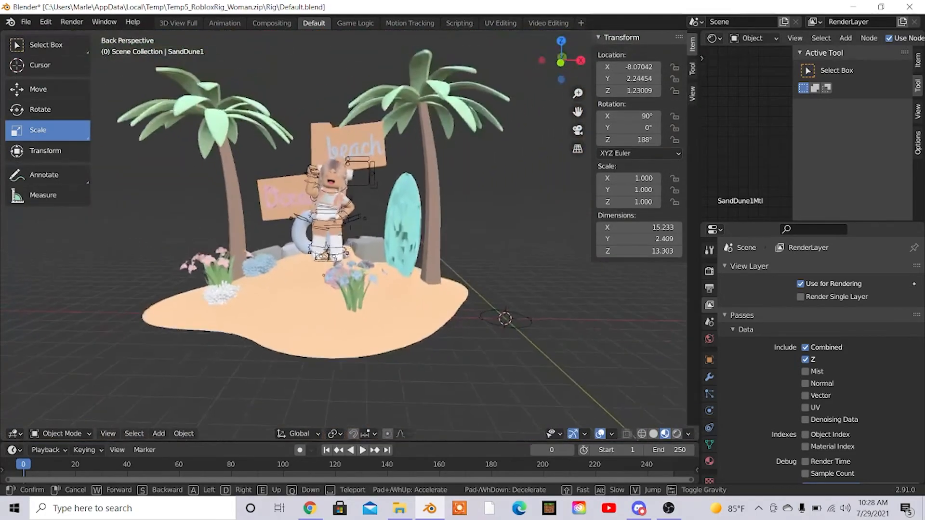
{"action": "key", "text": "w"}
{"action": "key", "text": "s"}
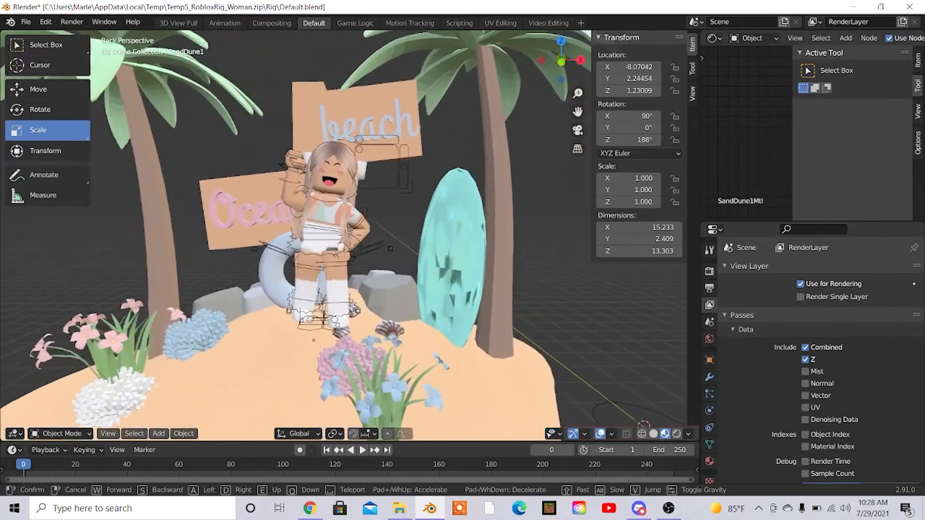
{"action": "key", "text": "d"}
{"action": "key", "text": "w"}
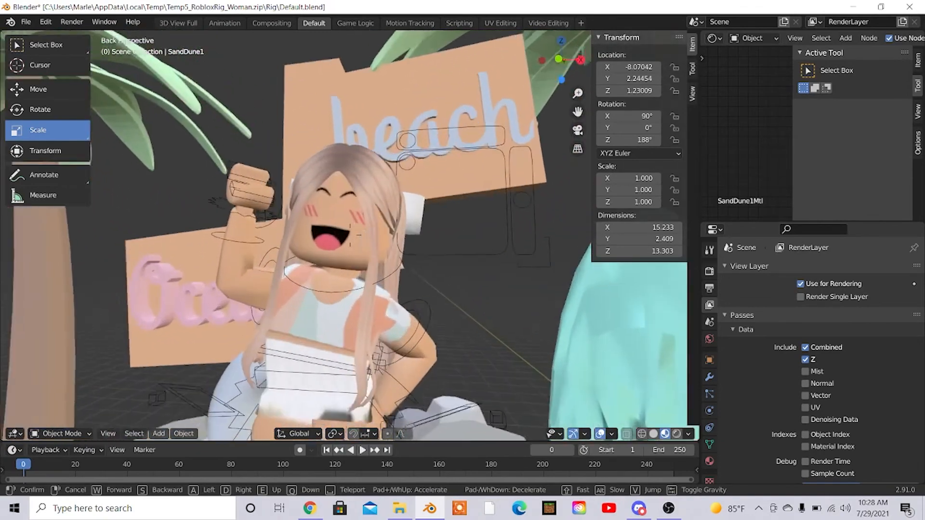
{"action": "left_click", "coordinate": [362, 166]}
{"action": "left_click", "coordinate": [362, 166]}
{"action": "left_click", "coordinate": [351, 159]}
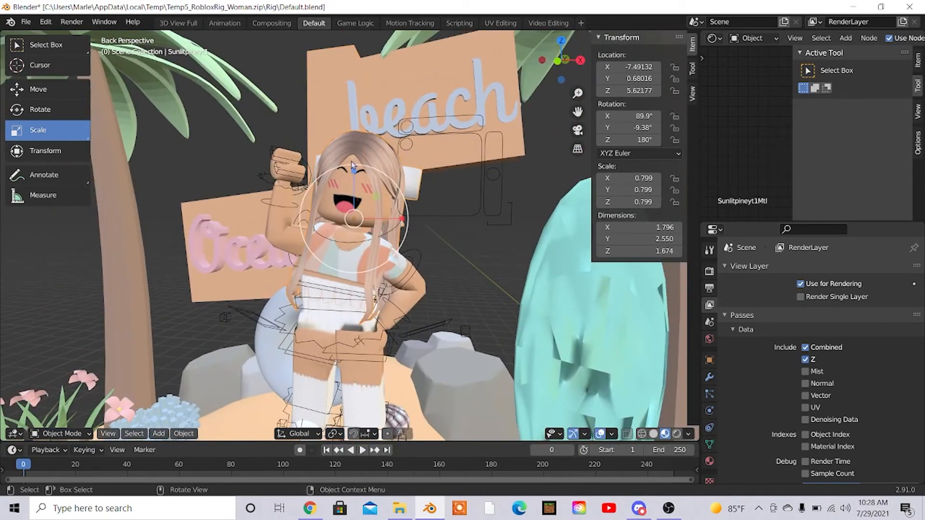
{"action": "left_click", "coordinate": [29, 109]}
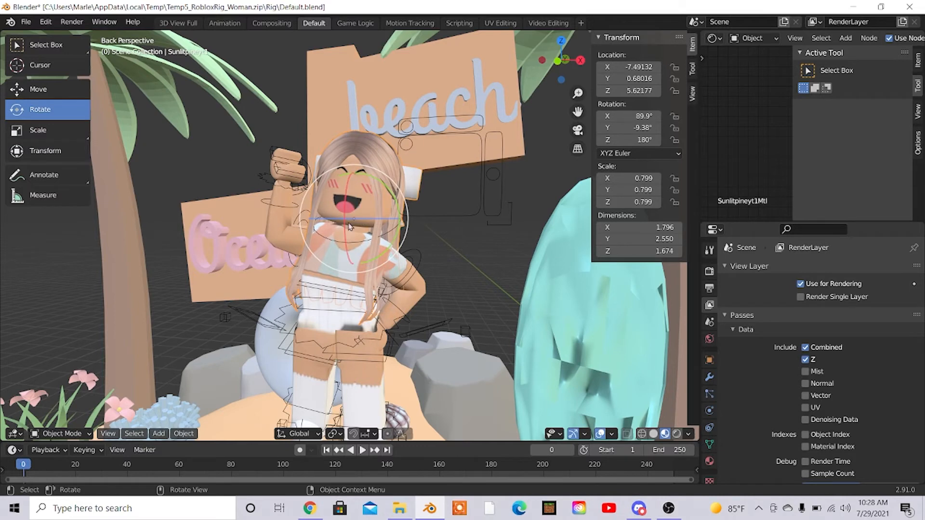
{"action": "left_click_drag", "start_coordinate": [353, 220], "coordinate": [358, 218]}
Step: Open the world settings and preview the beach scene with rendered viewport shading
{"action": "key", "text": "shift+grave"}
{"action": "key", "text": "s"}
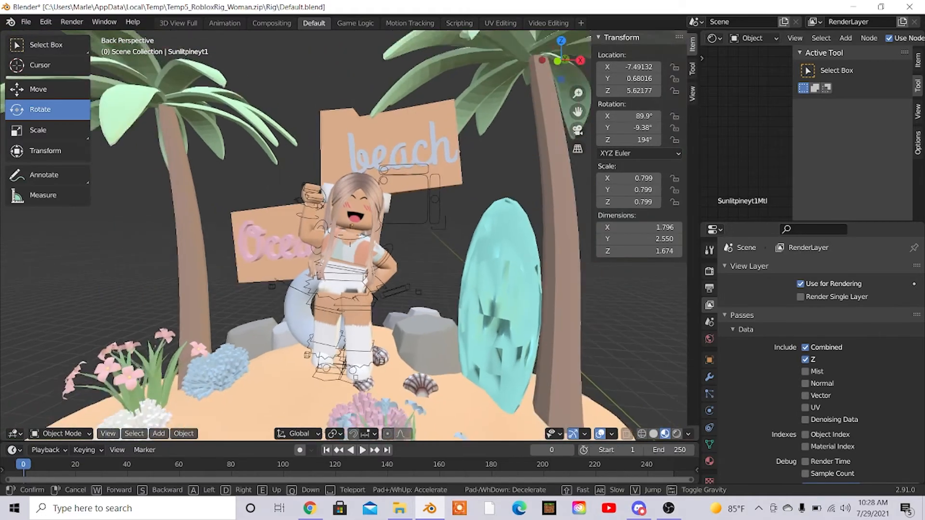
{"action": "key", "text": "w"}
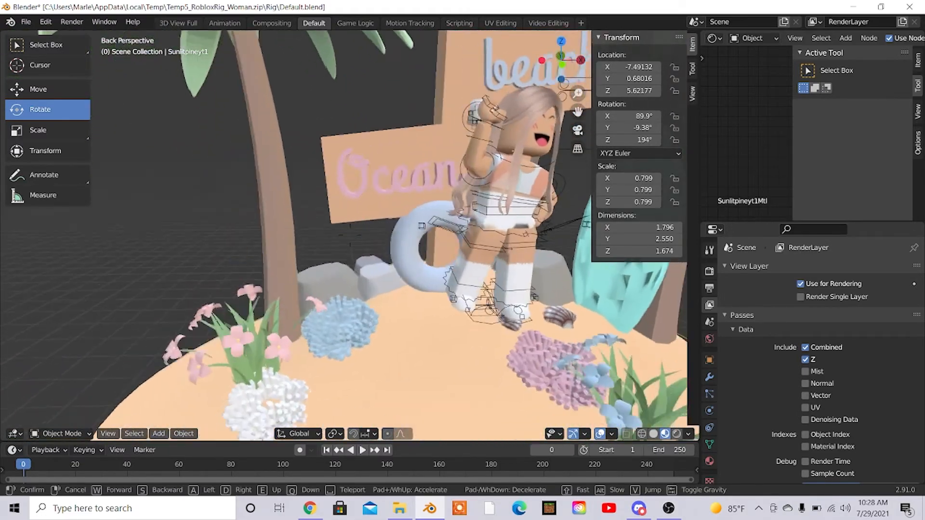
{"action": "key", "text": "s"}
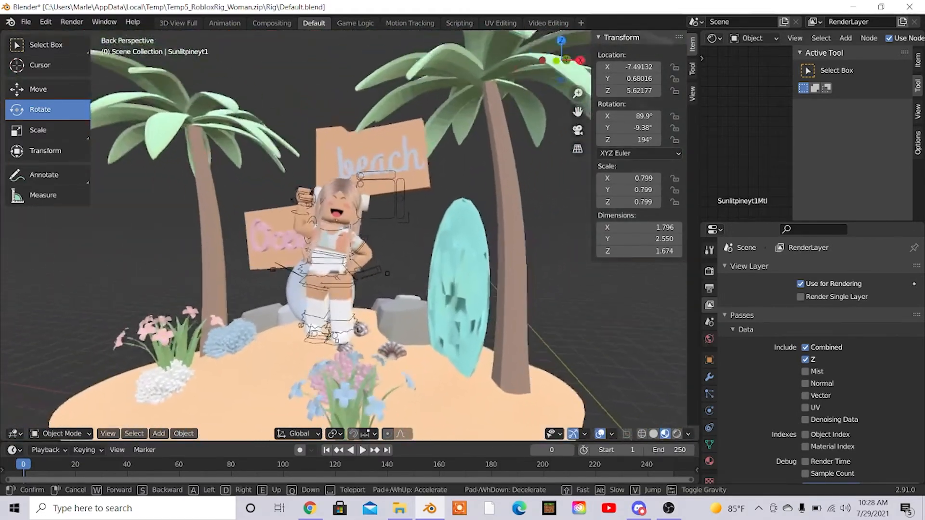
{"action": "left_click", "coordinate": [408, 240]}
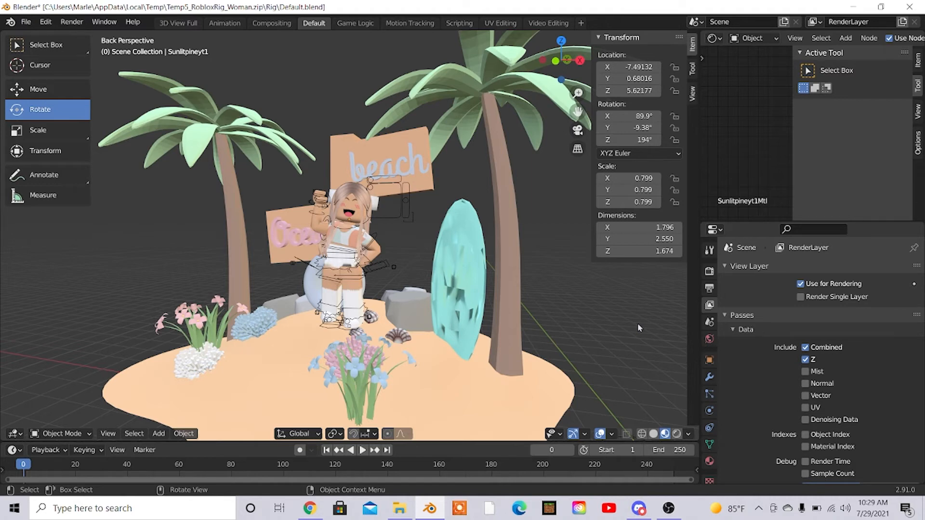
{"action": "left_click", "coordinate": [710, 339]}
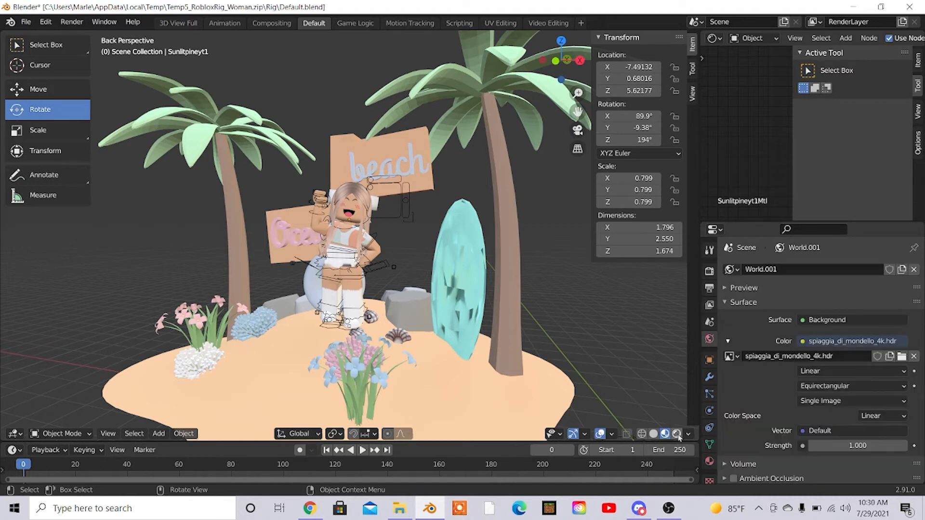
{"action": "key", "text": "z"}
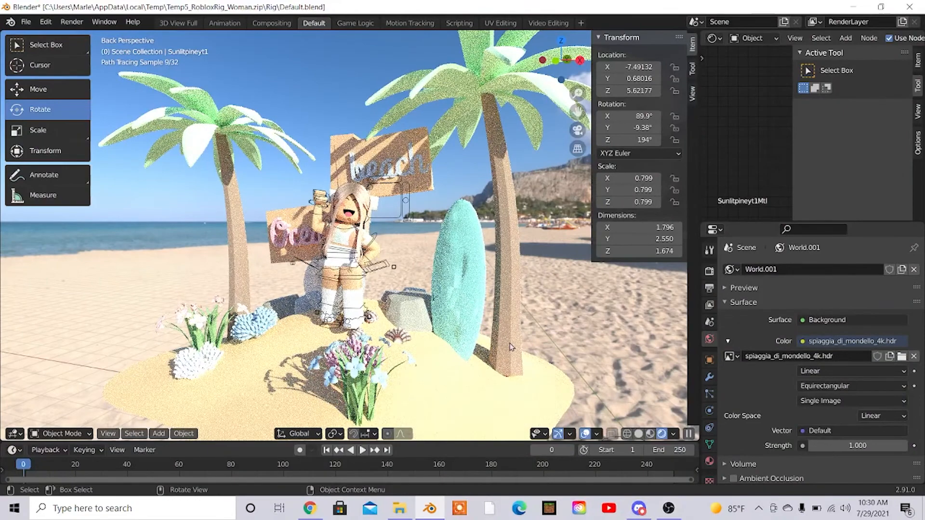
Step: Try adjusting the strength of the spiaggia_di_mondello_4k.hdr world background
{"action": "scroll", "coordinate": [871, 405], "scroll_direction": "down", "scroll_amount": 2}
{"action": "left_click", "coordinate": [871, 405]}
{"action": "key", "text": "Return"}
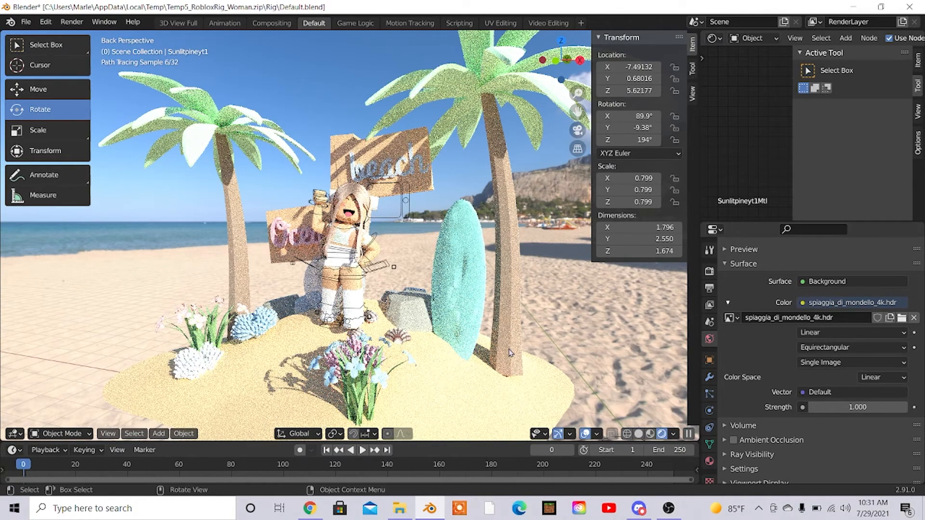
{"action": "left_click_drag", "start_coordinate": [867, 407], "coordinate": [856, 407]}
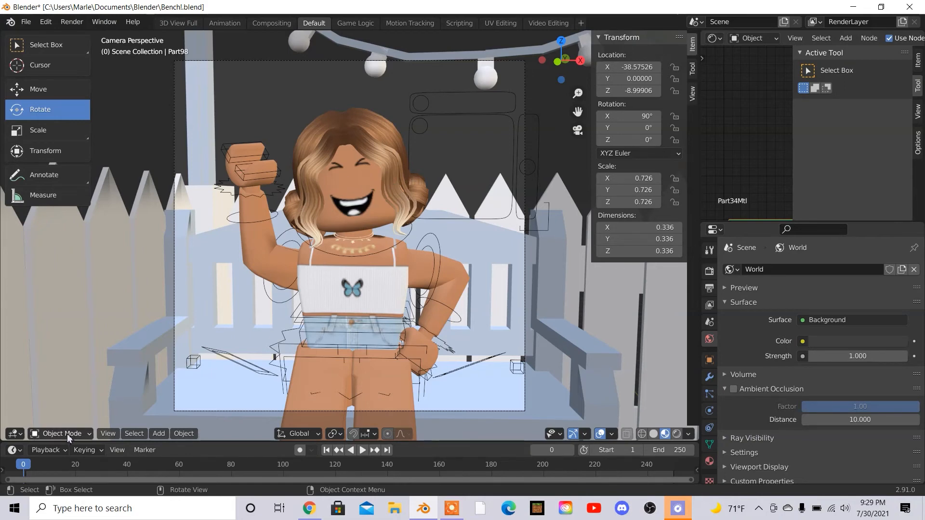
Step: Add a point light to the bench scene
{"action": "left_click", "coordinate": [158, 434]}
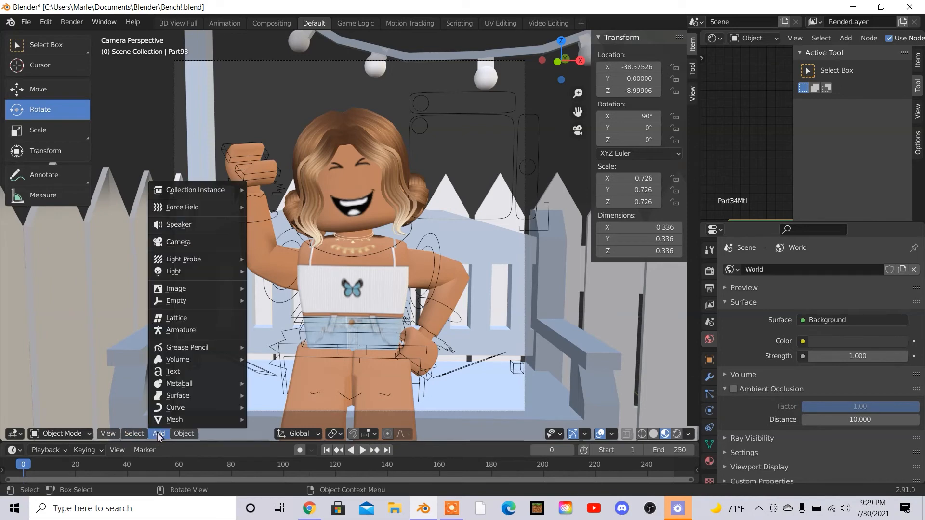
{"action": "mouse_move", "coordinate": [176, 272]}
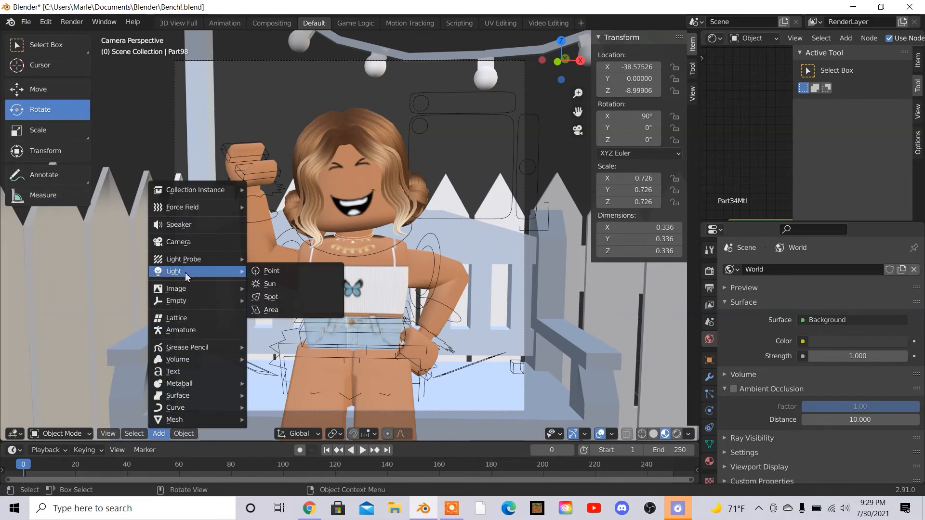
{"action": "left_click", "coordinate": [292, 272]}
{"action": "left_click", "coordinate": [577, 132]}
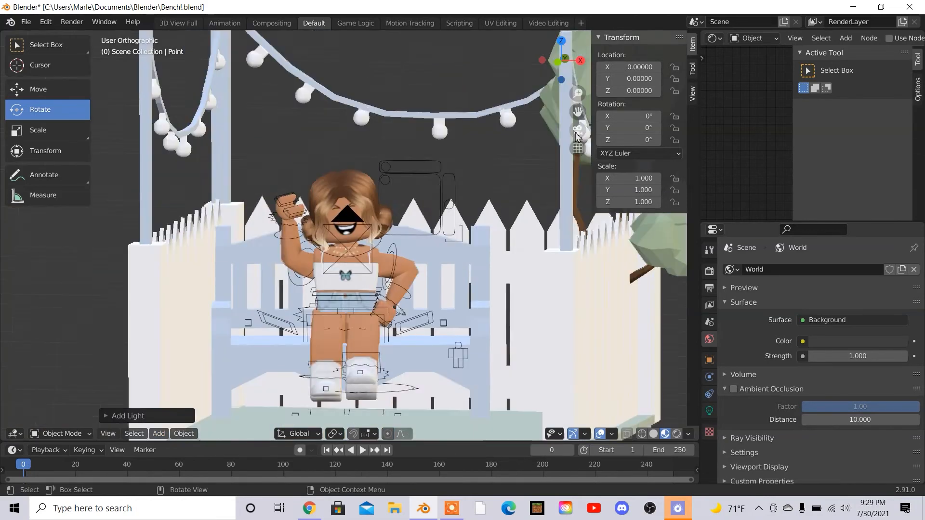
{"action": "key", "text": "shift+grave"}
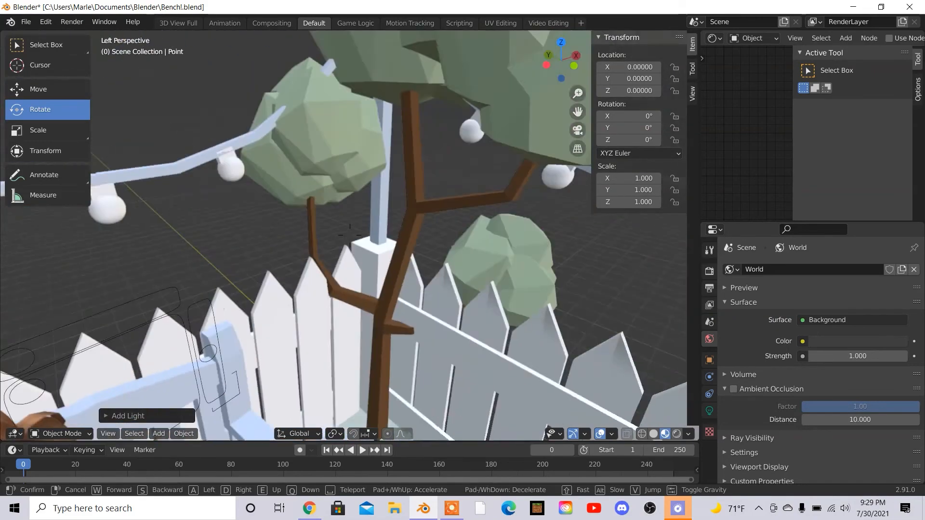
{"action": "key", "text": "w"}
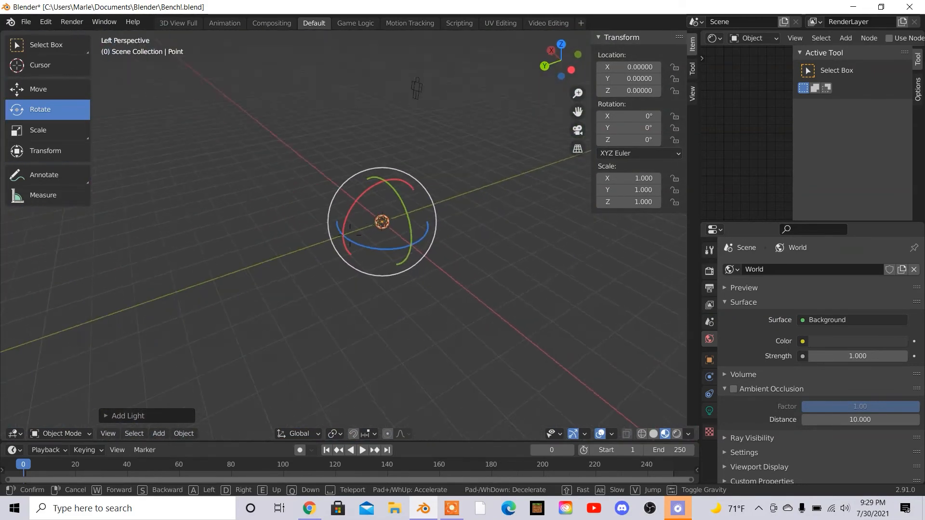
Step: Move the point light from the world origin to just above the avatar on the bench, at about X -6.96, Y 16.38, Z 7.15
{"action": "key", "text": "s"}
{"action": "left_click", "coordinate": [351, 236]}
{"action": "left_click", "coordinate": [60, 94]}
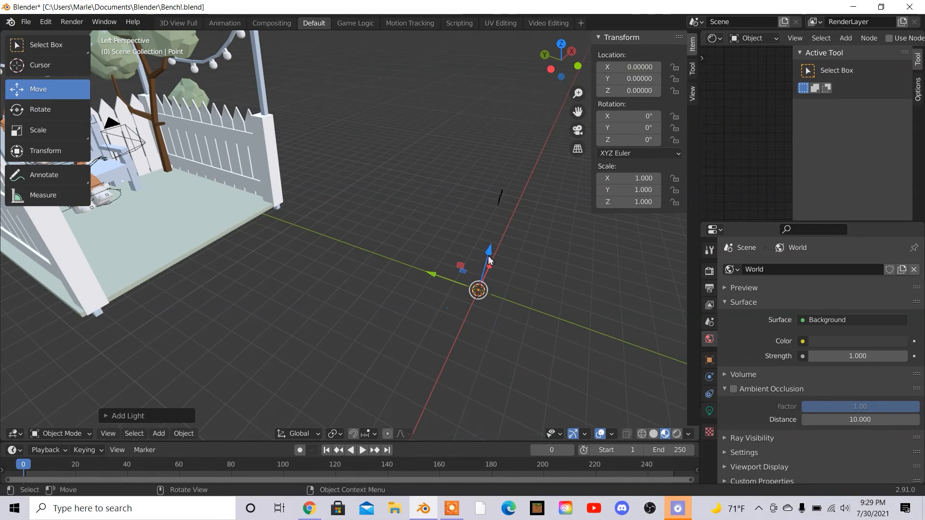
{"action": "left_click_drag", "start_coordinate": [488, 256], "coordinate": [543, 78]}
{"action": "left_click_drag", "start_coordinate": [494, 115], "coordinate": [234, 70]}
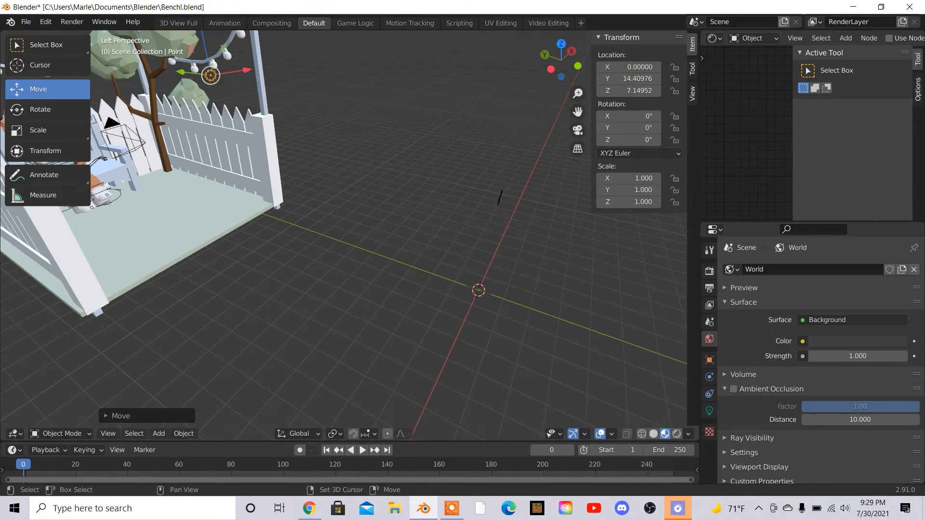
{"action": "key", "text": "shift+grave"}
{"action": "key", "text": "w"}
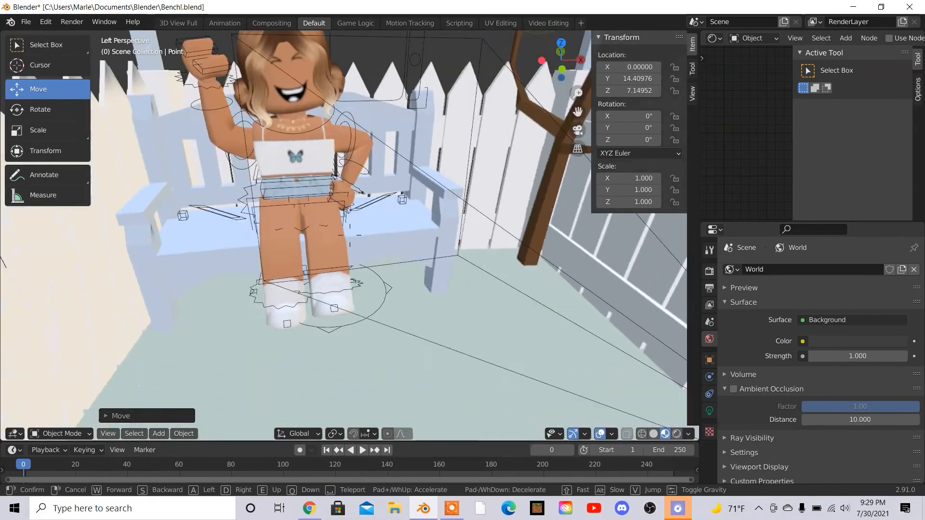
{"action": "key", "text": "s"}
{"action": "left_click", "coordinate": [359, 236]}
{"action": "left_click_drag", "start_coordinate": [629, 248], "coordinate": [271, 224]}
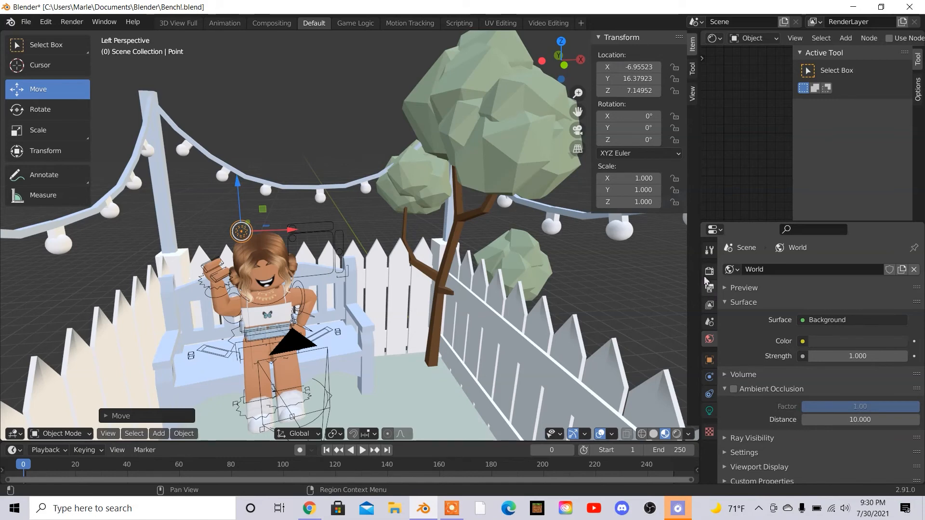
Step: Set the point light's power to 10000 and its radius to 5
{"action": "left_click", "coordinate": [709, 410]}
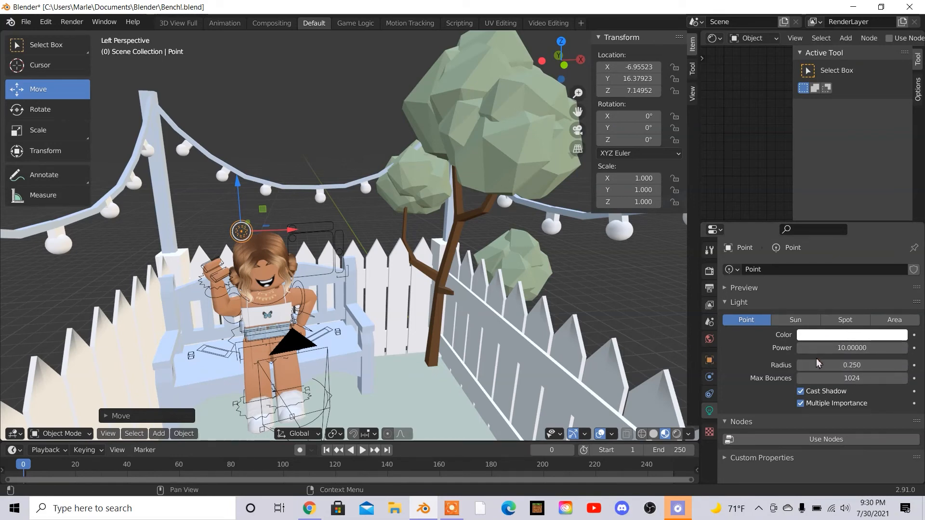
{"action": "left_click", "coordinate": [844, 352]}
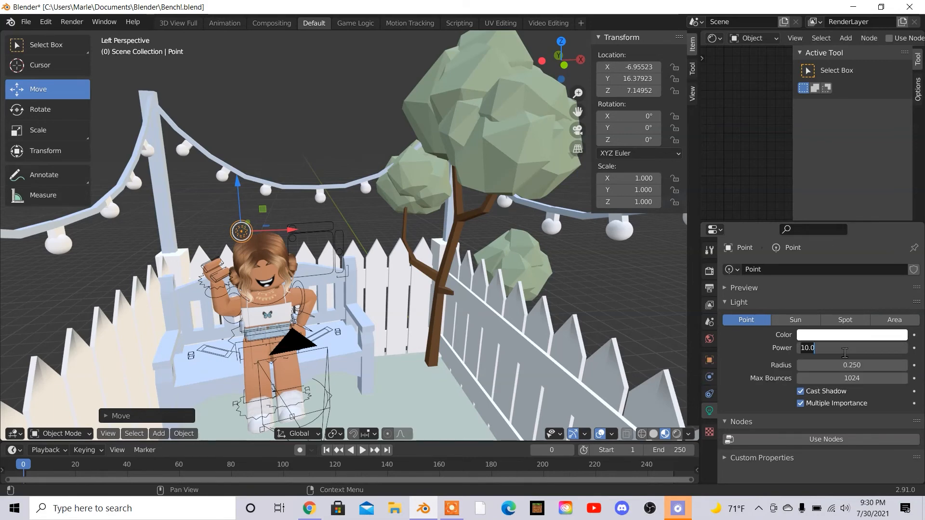
{"action": "type", "text": "000"}
{"action": "key", "text": "Return"}
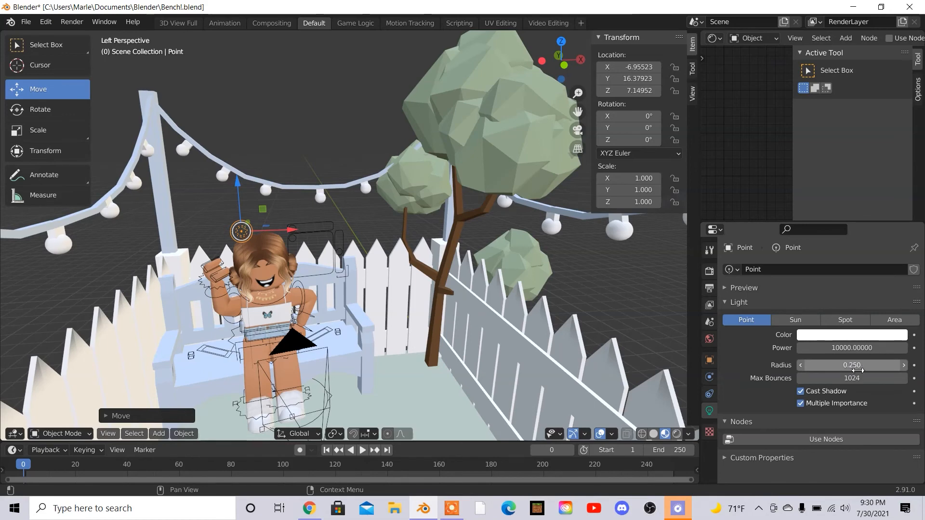
{"action": "left_click", "coordinate": [857, 369]}
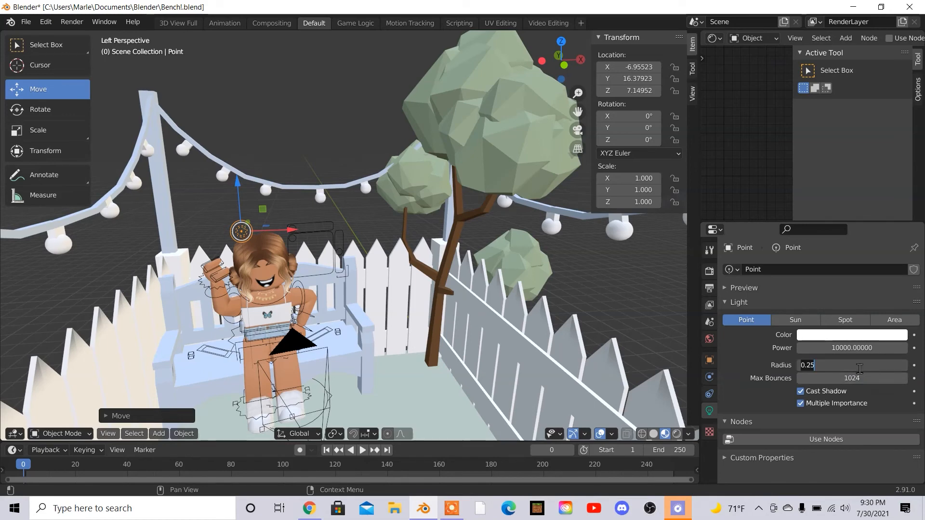
{"action": "type", "text": "5"}
{"action": "key", "text": "Return"}
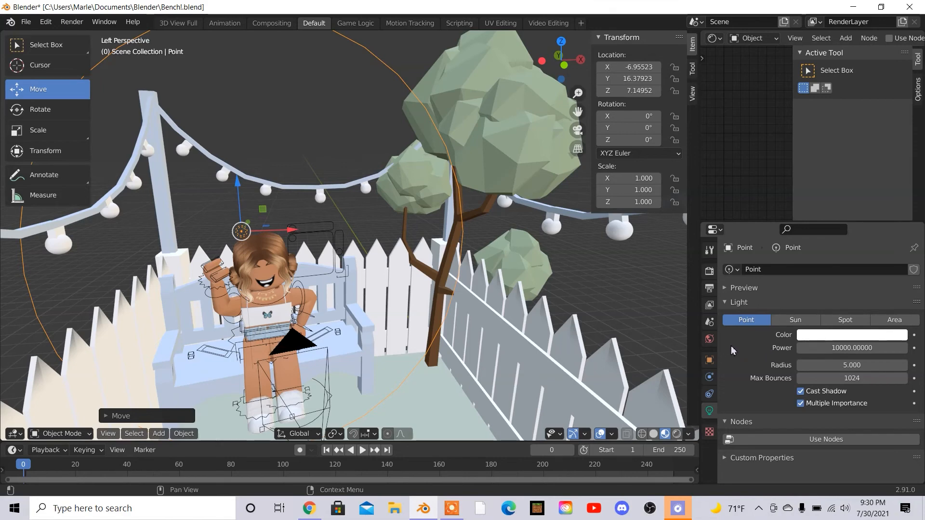
Step: Preview the bench scene with rendered shading and change the point light's power
{"action": "left_click", "coordinate": [801, 392]}
{"action": "middle_click_drag", "start_coordinate": [373, 235], "coordinate": [352, 241]}
{"action": "left_click", "coordinate": [677, 433]}
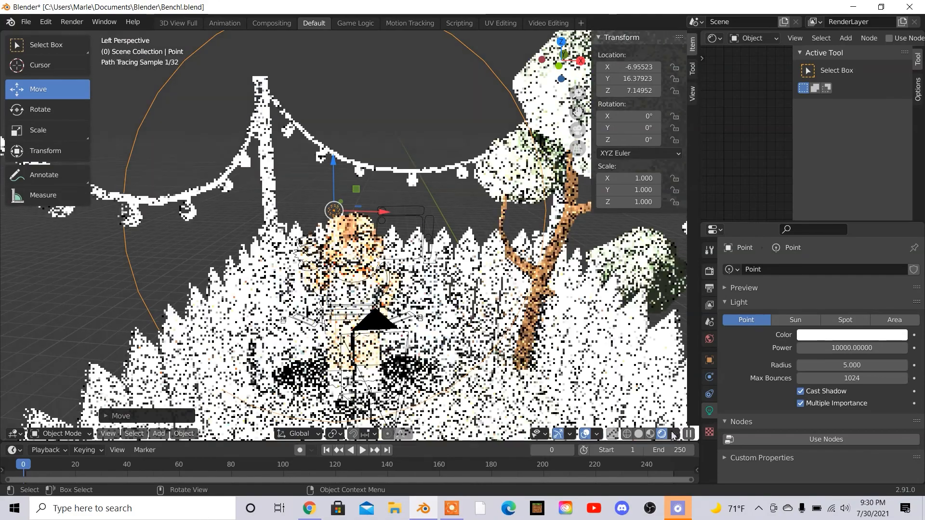
{"action": "left_click", "coordinate": [842, 348]}
{"action": "type", "text": "50"}
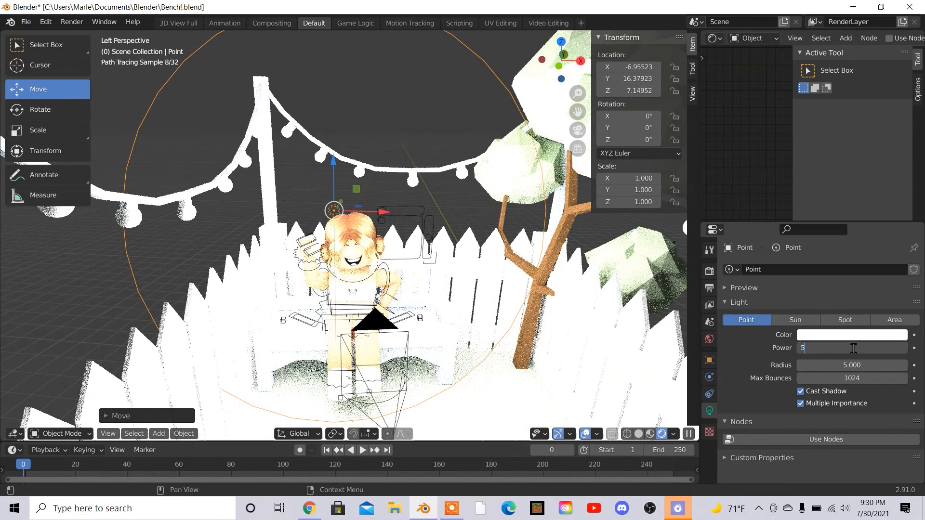
{"action": "type", "text": "0000"}
{"action": "key", "text": "Return"}
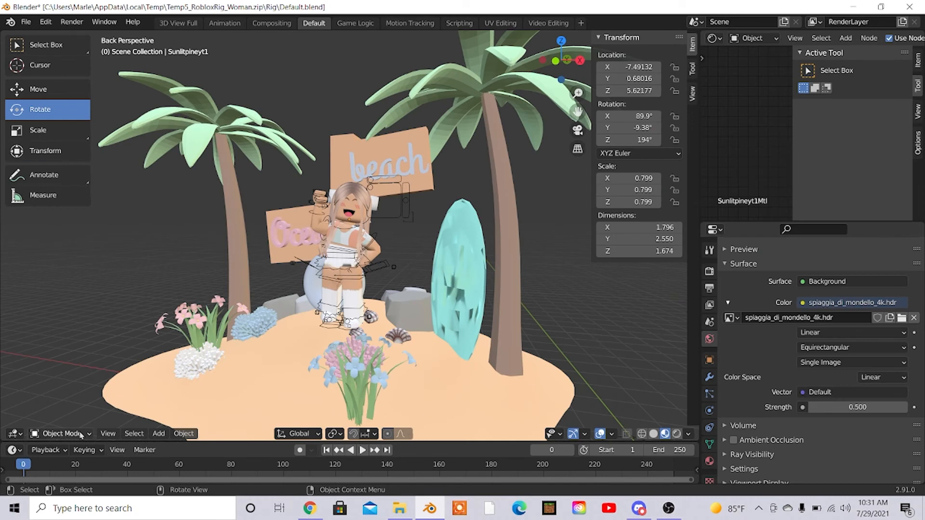
Step: Add a camera to the beach scene and fly it in front of the avatar while looking through its view
{"action": "left_click", "coordinate": [159, 434]}
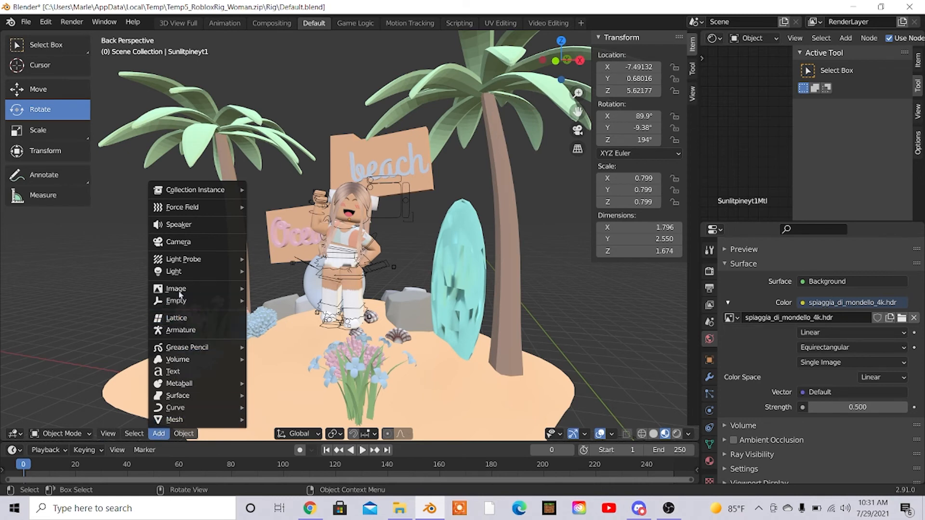
{"action": "left_click", "coordinate": [179, 242]}
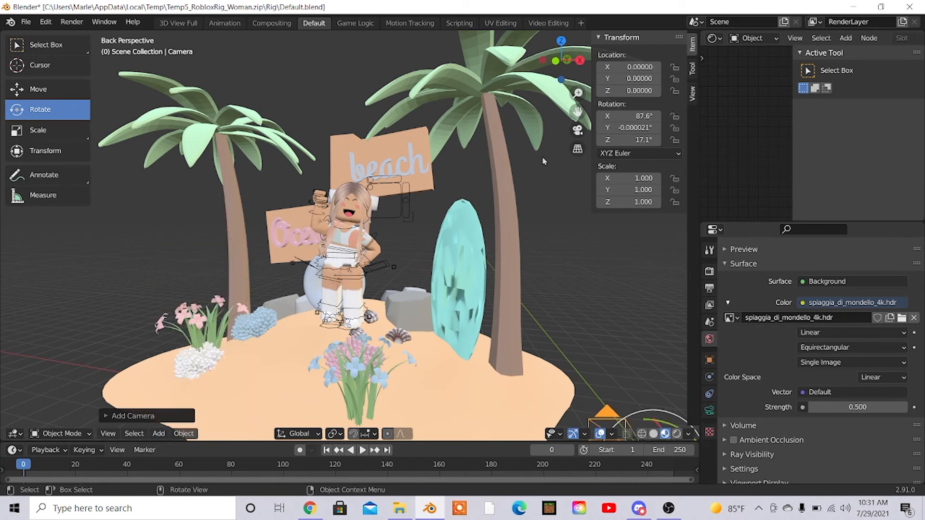
{"action": "left_click", "coordinate": [578, 130]}
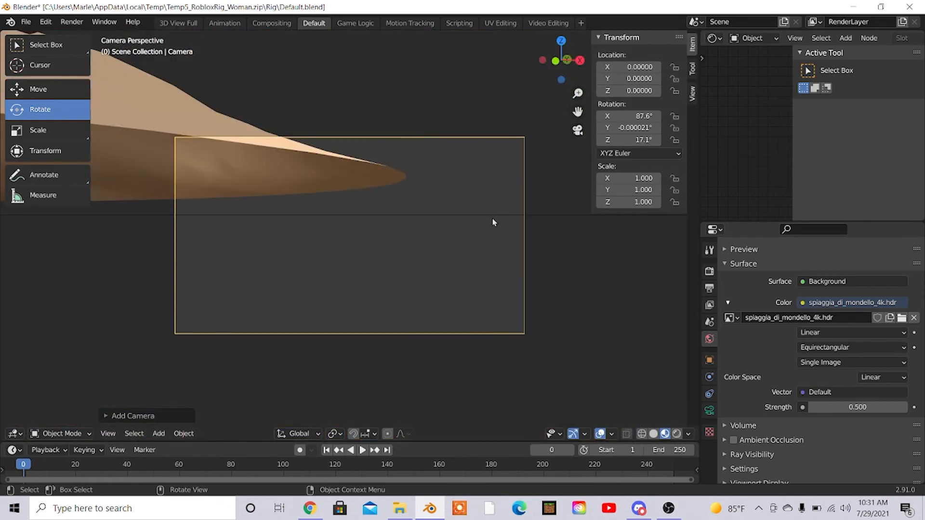
{"action": "key", "text": "shift+grave"}
{"action": "key", "text": "s"}
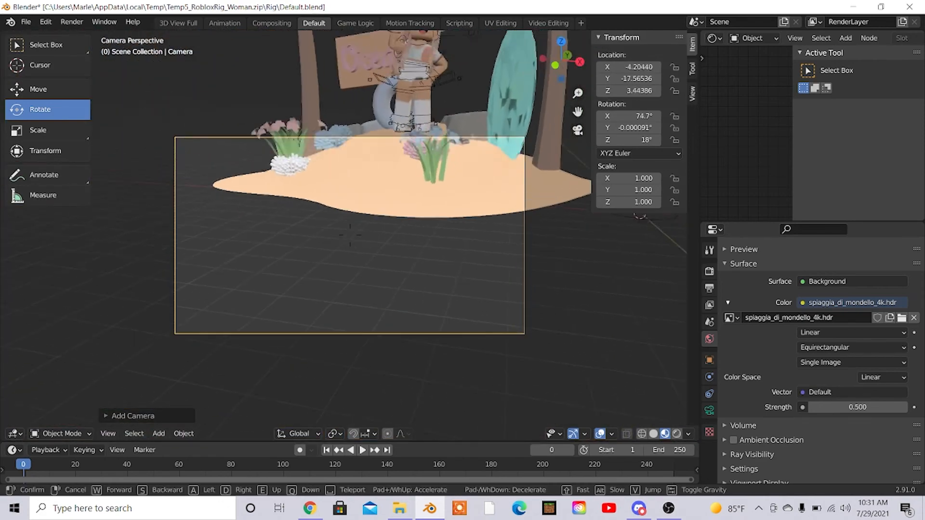
{"action": "key", "text": "w"}
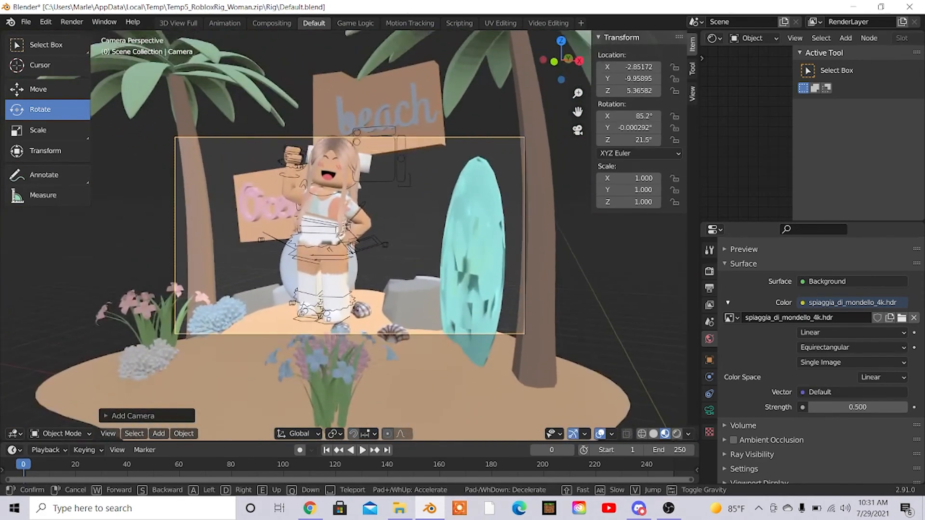
{"action": "left_click", "coordinate": [350, 240]}
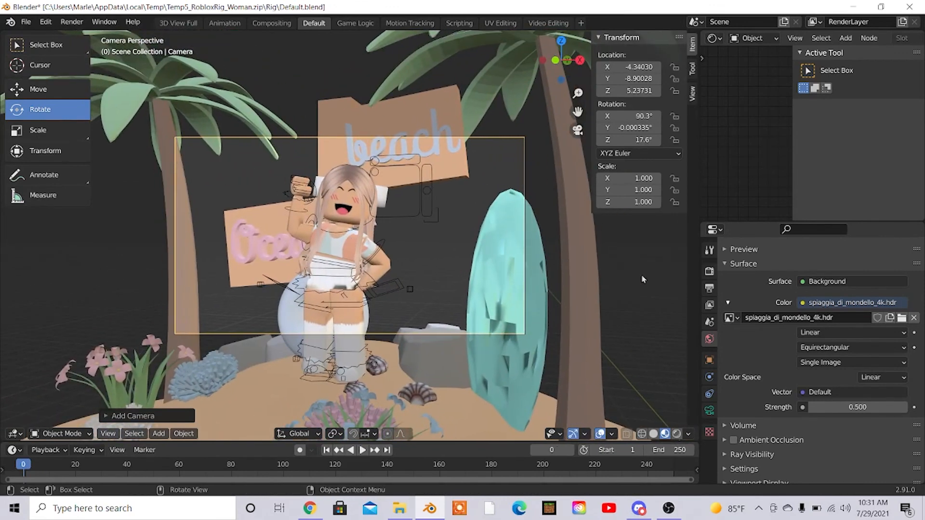
Step: Set the output's horizontal resolution to 1080 px for a square frame
{"action": "left_click", "coordinate": [709, 271]}
{"action": "left_click", "coordinate": [709, 287]}
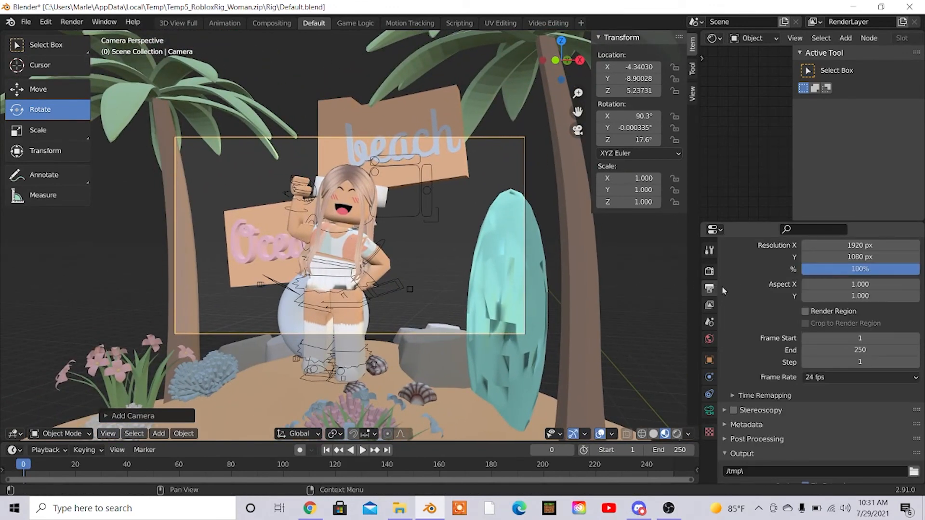
{"action": "scroll", "coordinate": [783, 292], "scroll_direction": "up", "scroll_amount": 2}
{"action": "left_click", "coordinate": [846, 283]}
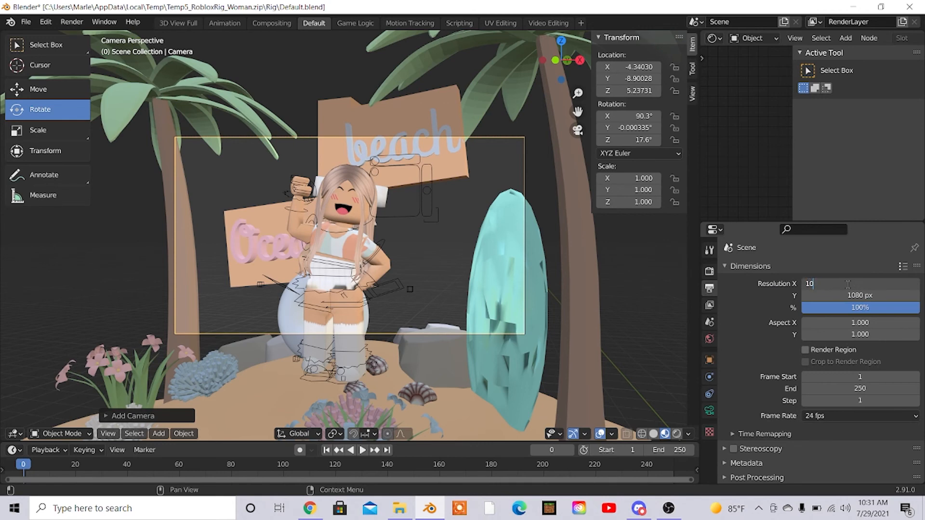
{"action": "key", "text": "Return"}
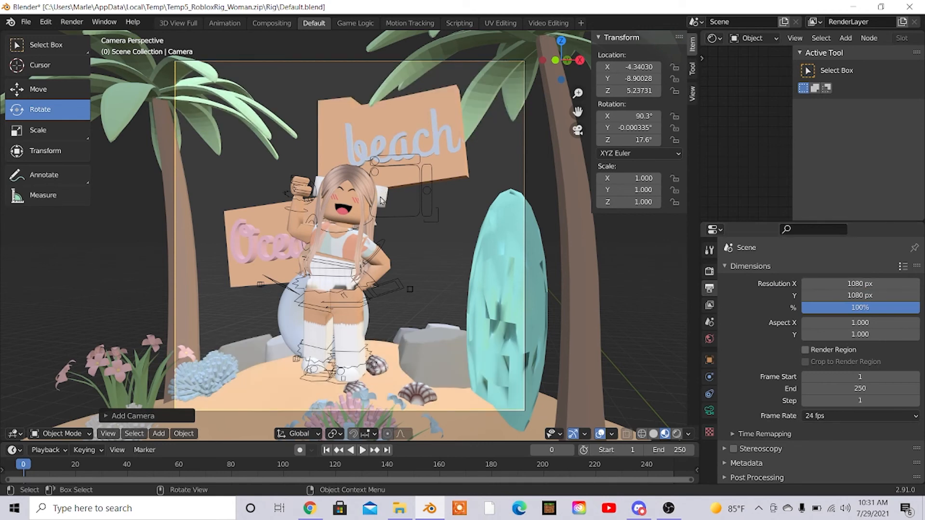
Step: Fly the camera closer to frame the avatar and both beach signs within the square view
{"action": "key", "text": "shift+grave"}
{"action": "key", "text": "w"}
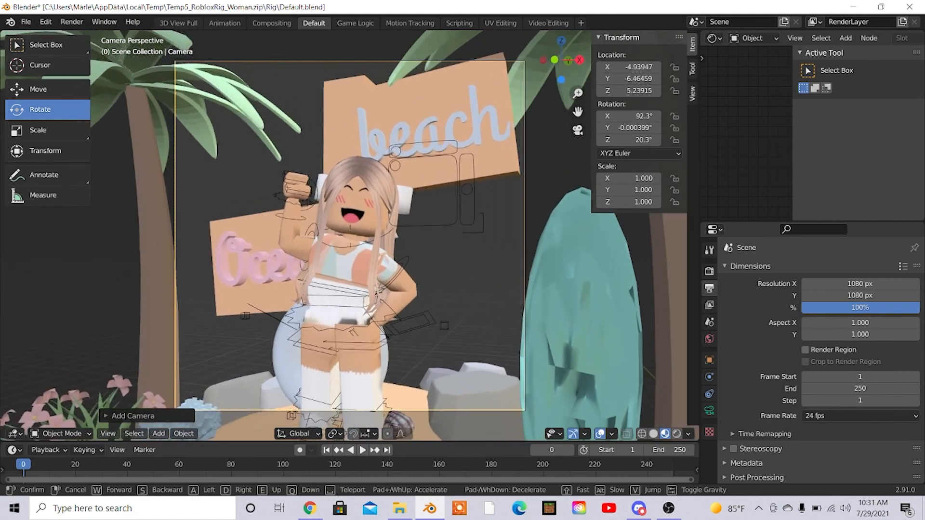
{"action": "key", "text": "s"}
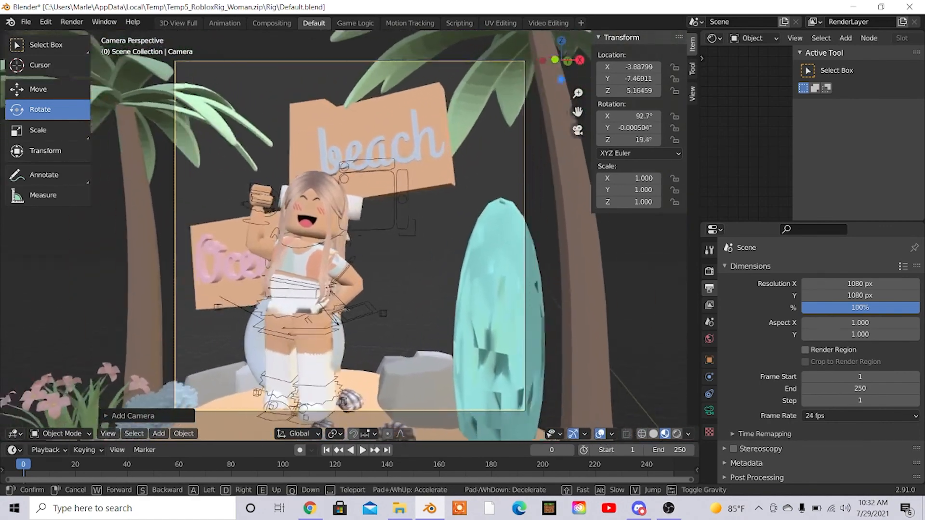
{"action": "key", "text": "a"}
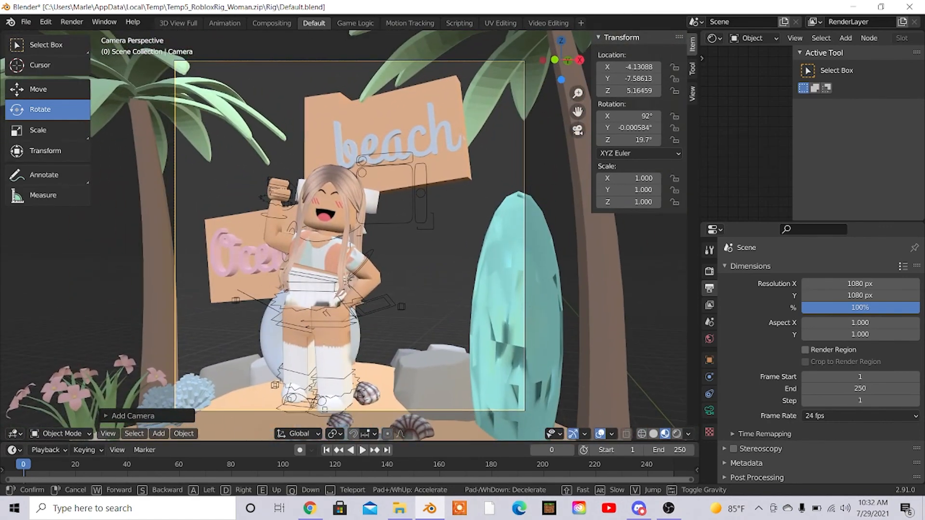
{"action": "key", "text": "w"}
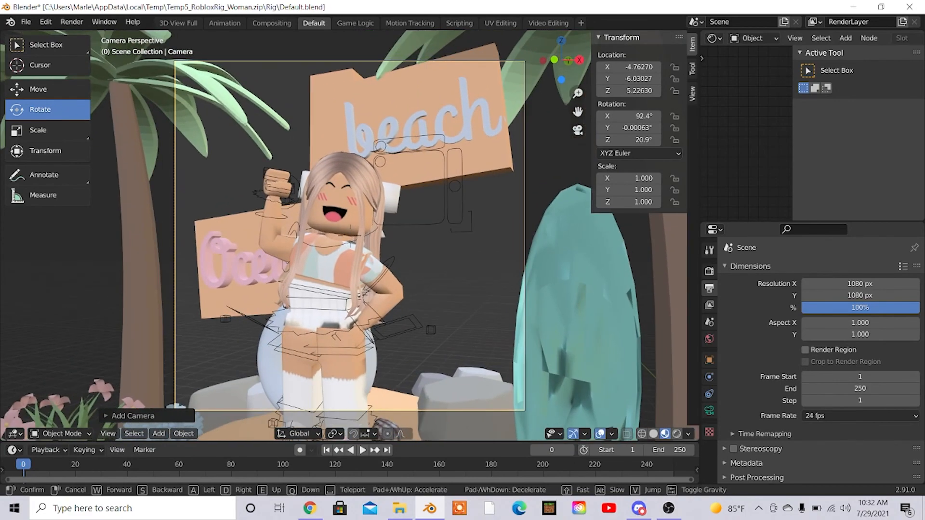
{"action": "key", "text": "Return"}
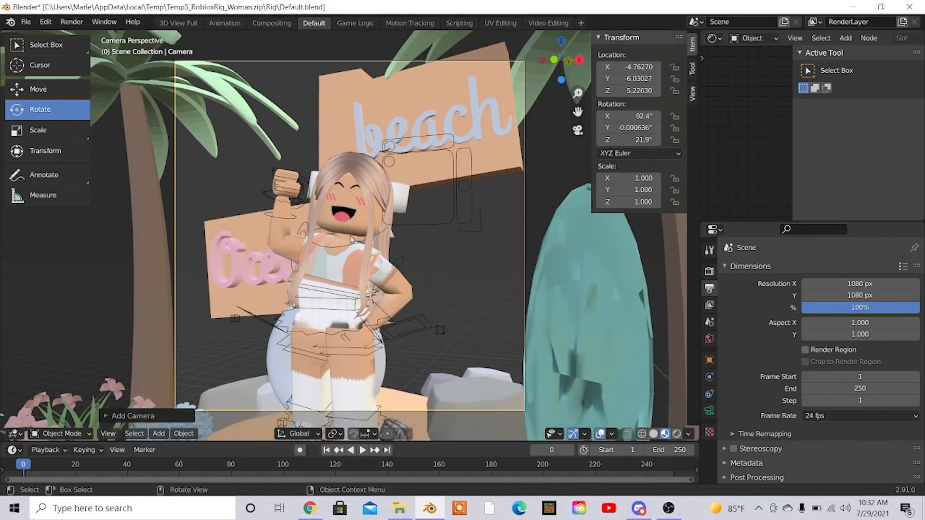
Step: Preview the camera view with rendered shading, render the still image and maximize the render window
{"action": "left_click", "coordinate": [676, 434]}
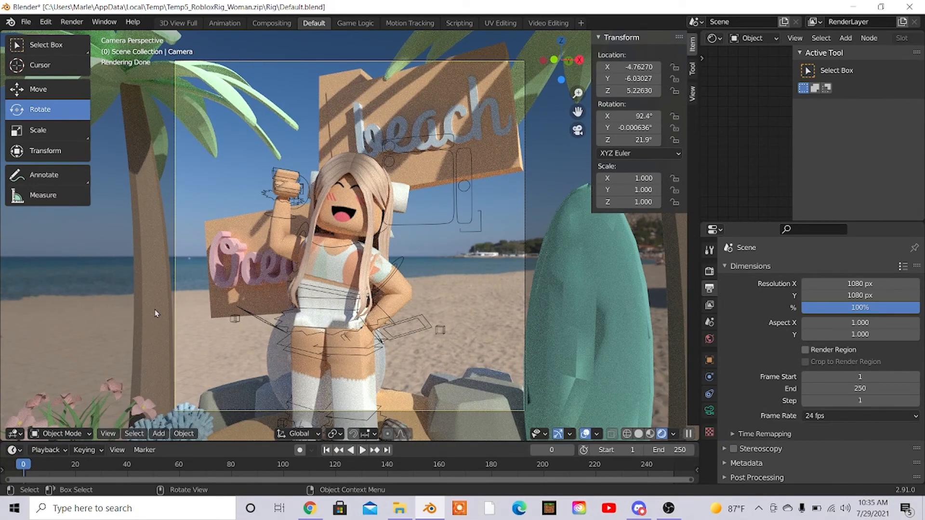
{"action": "left_click", "coordinate": [73, 22]}
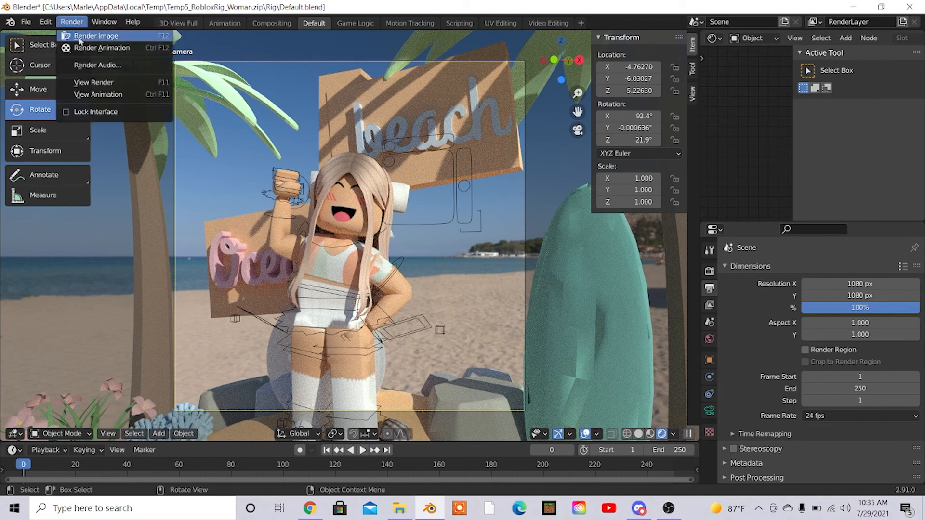
{"action": "left_click", "coordinate": [80, 38]}
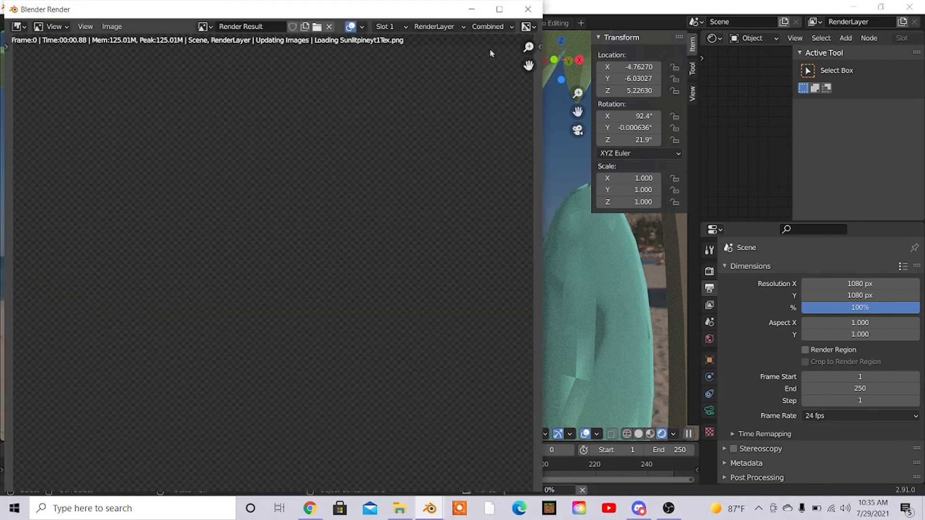
{"action": "left_click", "coordinate": [495, 13]}
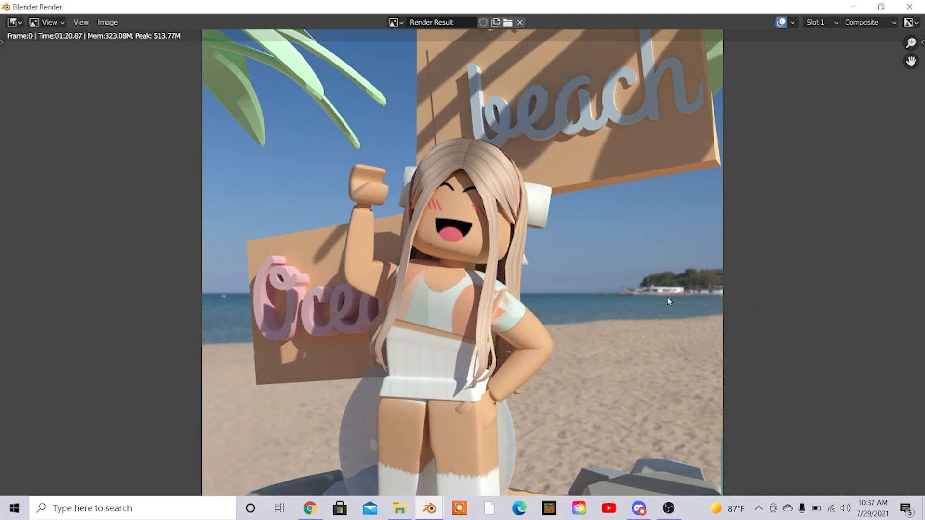
Step: Save the render as an image file in the GFX'S folder inside Documents
{"action": "left_click", "coordinate": [117, 21]}
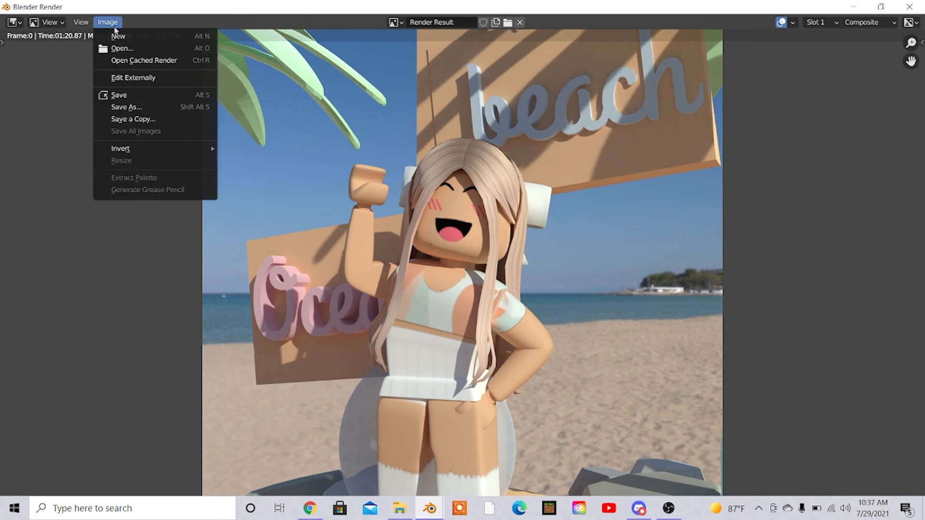
{"action": "left_click", "coordinate": [127, 107]}
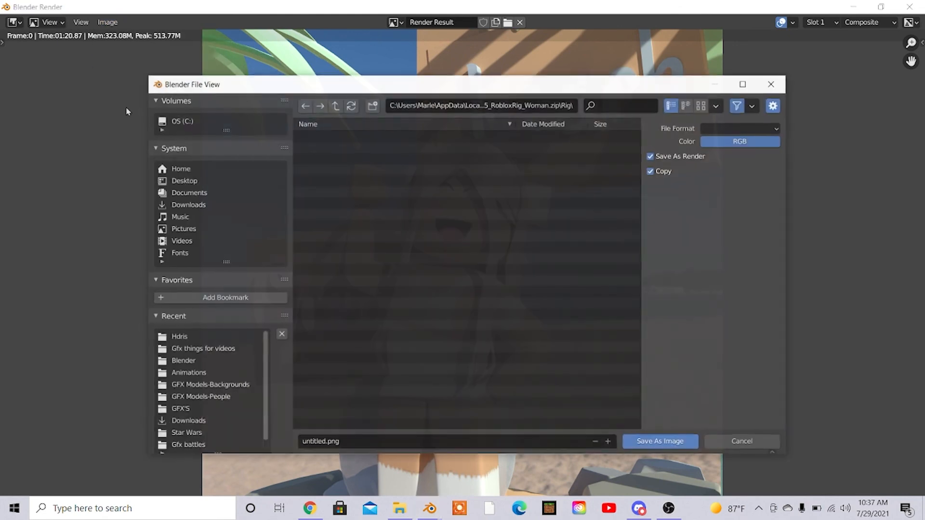
{"action": "left_click", "coordinate": [195, 193]}
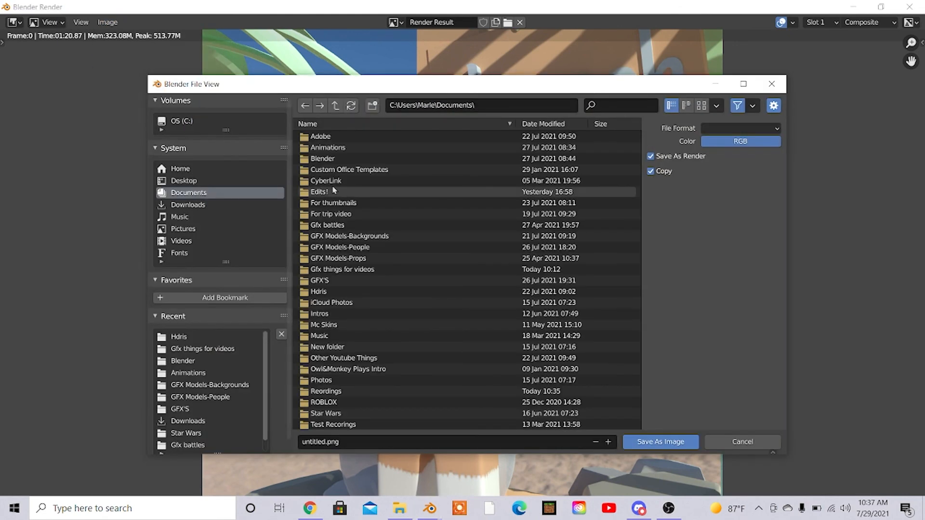
{"action": "left_click", "coordinate": [332, 280]}
{"action": "left_click", "coordinate": [356, 442]}
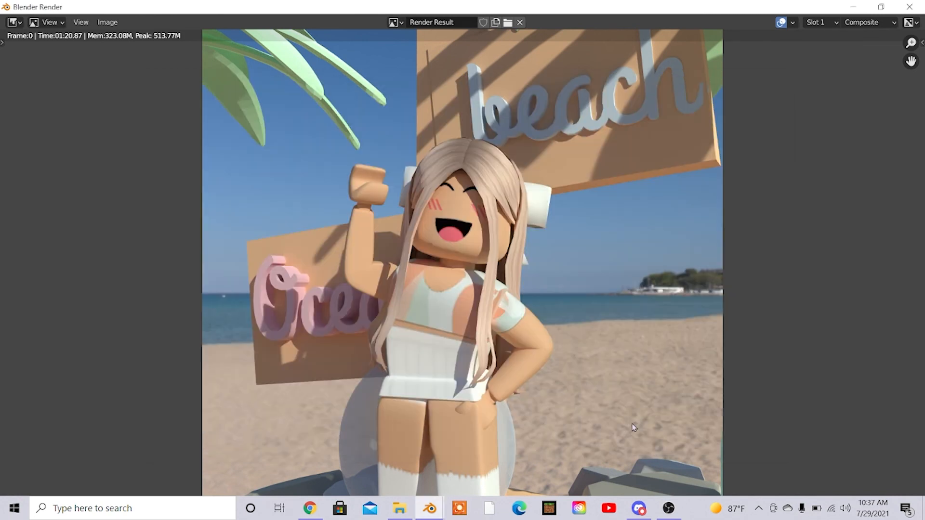